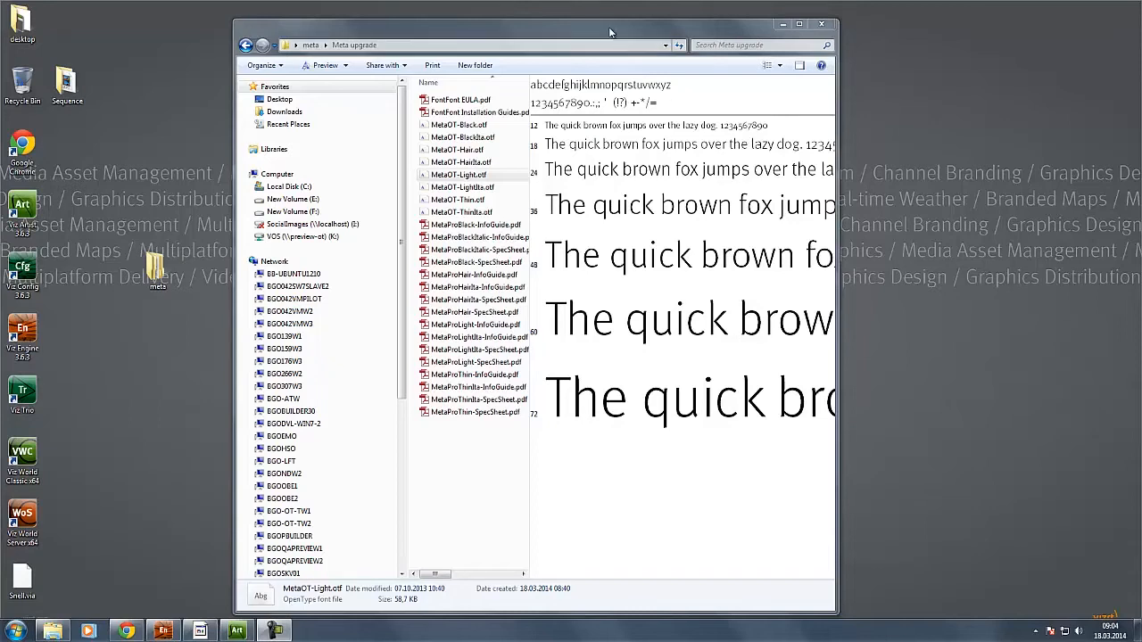
Step: Widen the Explorer window and preview the Black, Hairline Italic, Light and Thin OpenType fonts in the Meta upgrade folder
drag(613, 26, 609, 20)
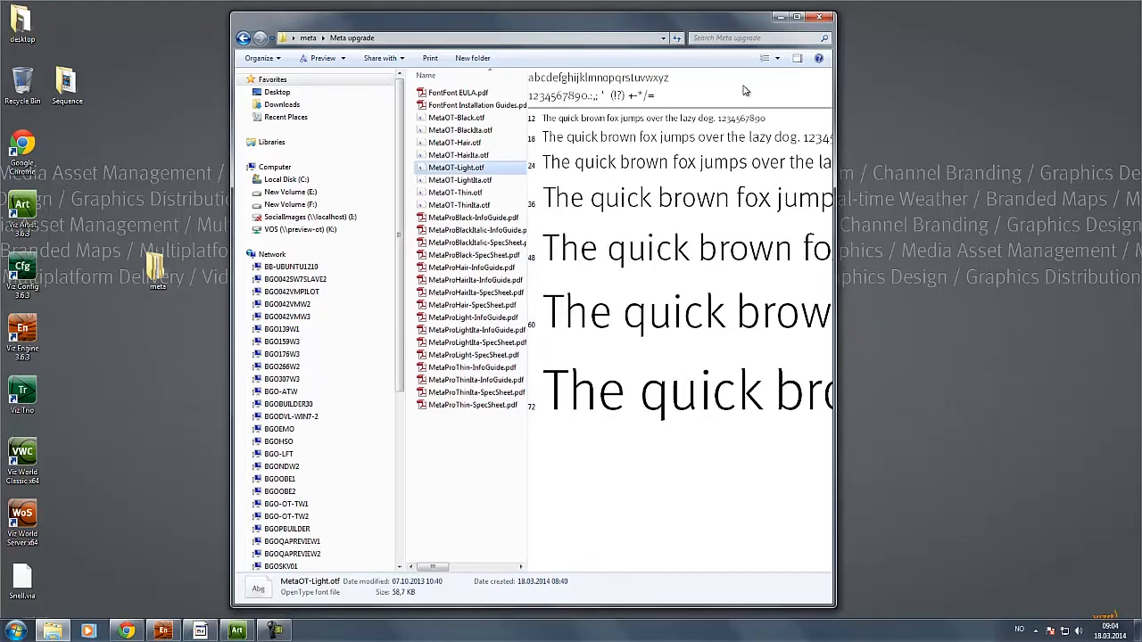
drag(835, 94, 1024, 111)
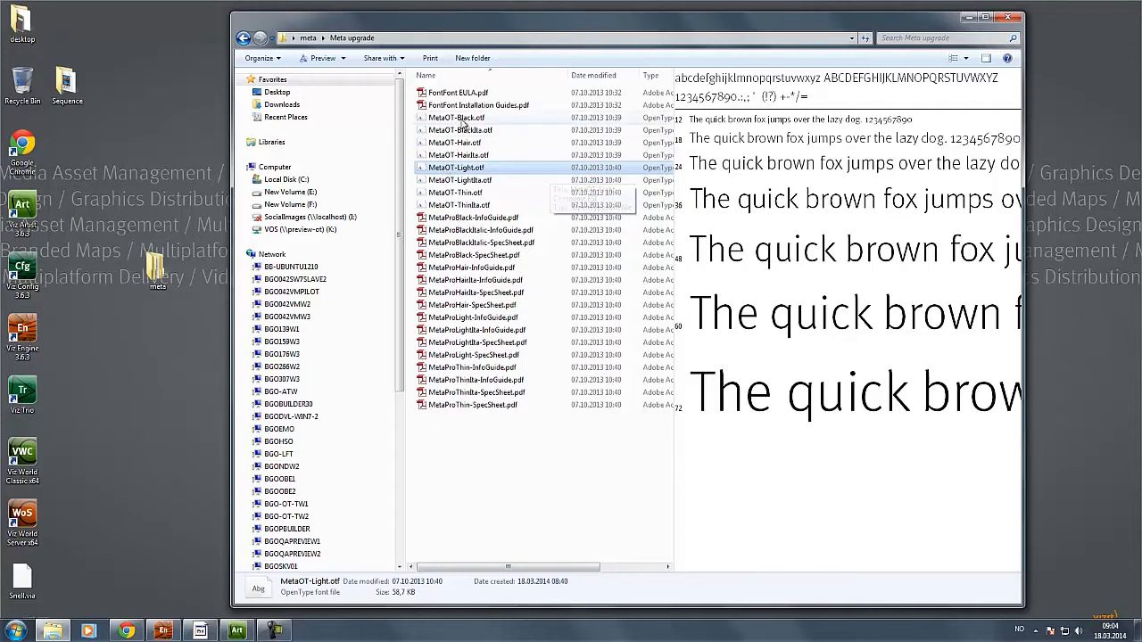
click(459, 117)
click(460, 132)
click(459, 155)
click(456, 168)
click(455, 193)
click(455, 193)
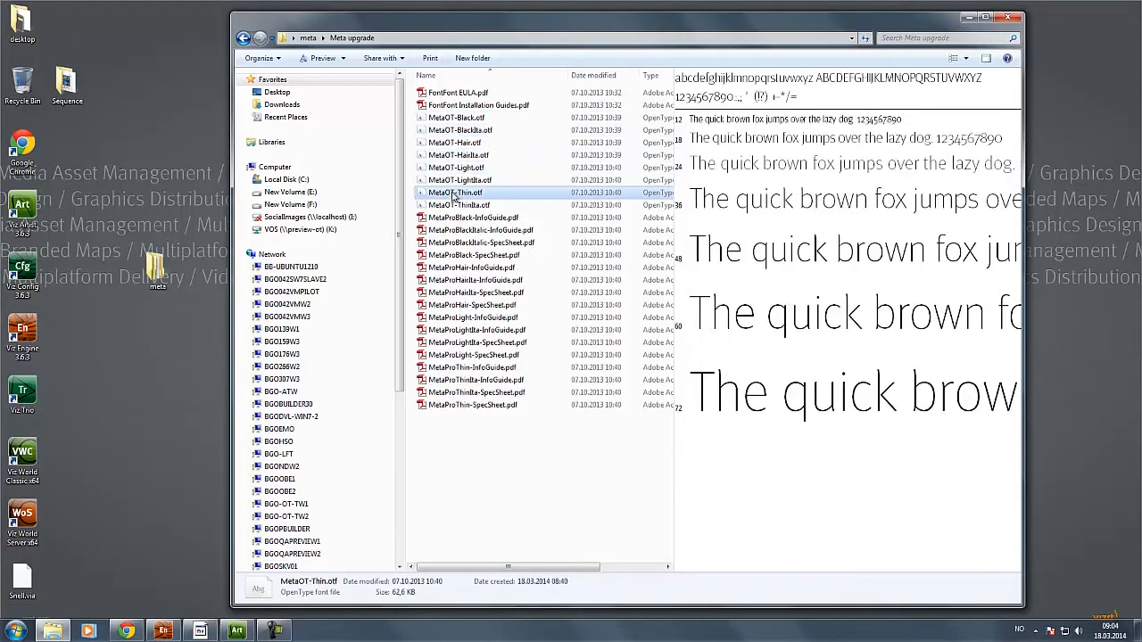
click(450, 181)
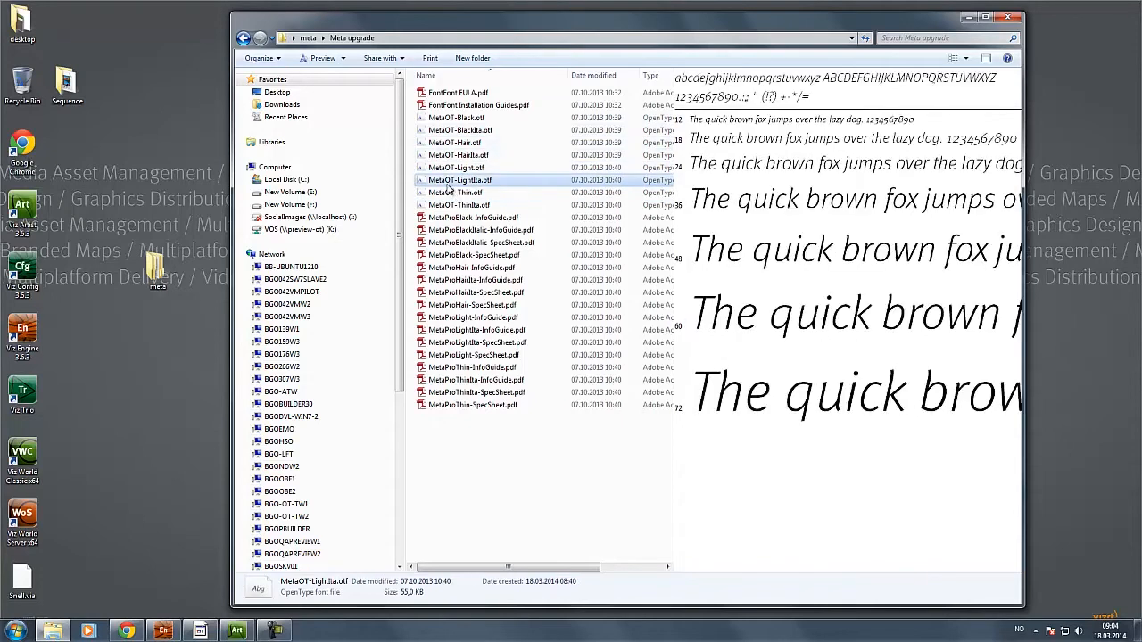
click(452, 169)
Step: Switch to Viz Artist and create a subfolder named thin inside the Meta folder under GLOBALS > FONT
click(241, 630)
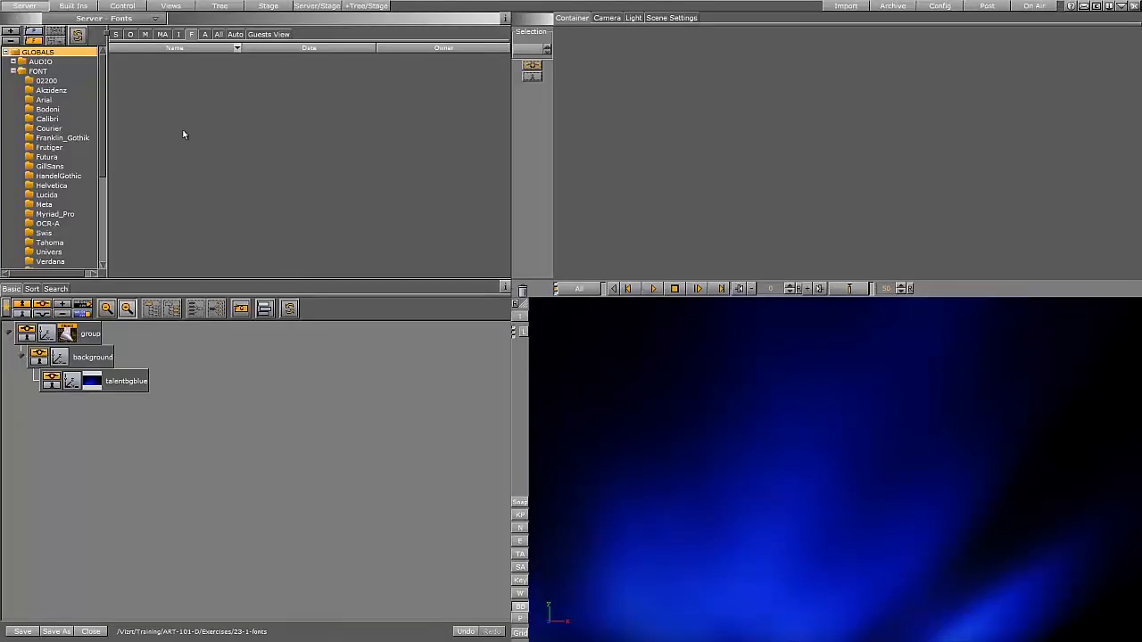
click(33, 73)
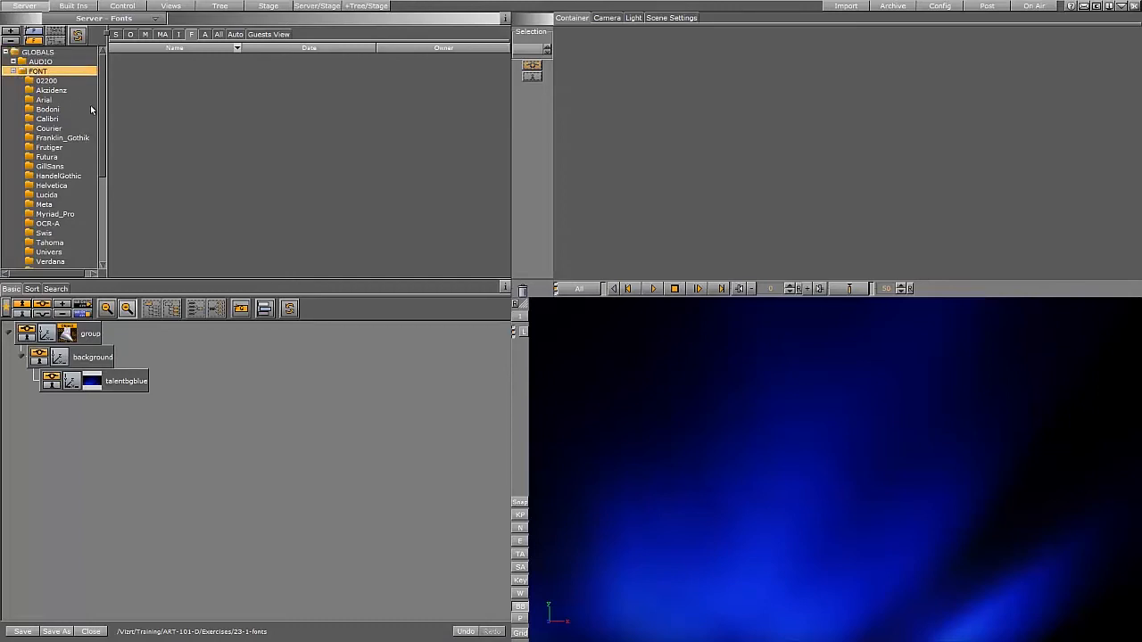
drag(102, 117, 101, 163)
scroll(54, 147, up, 2)
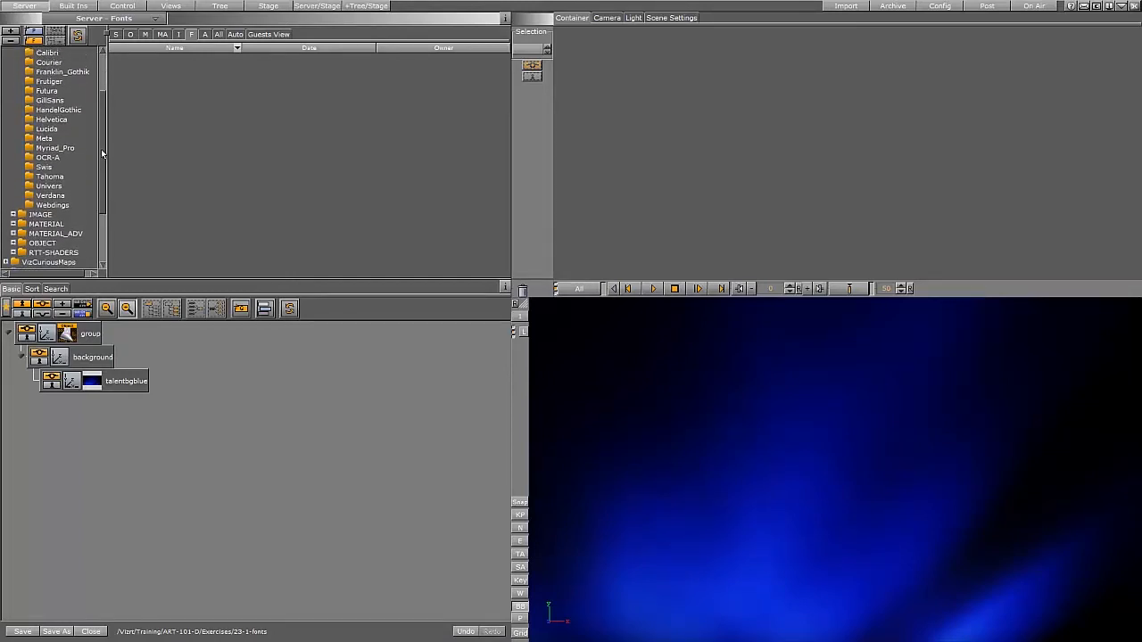
click(43, 140)
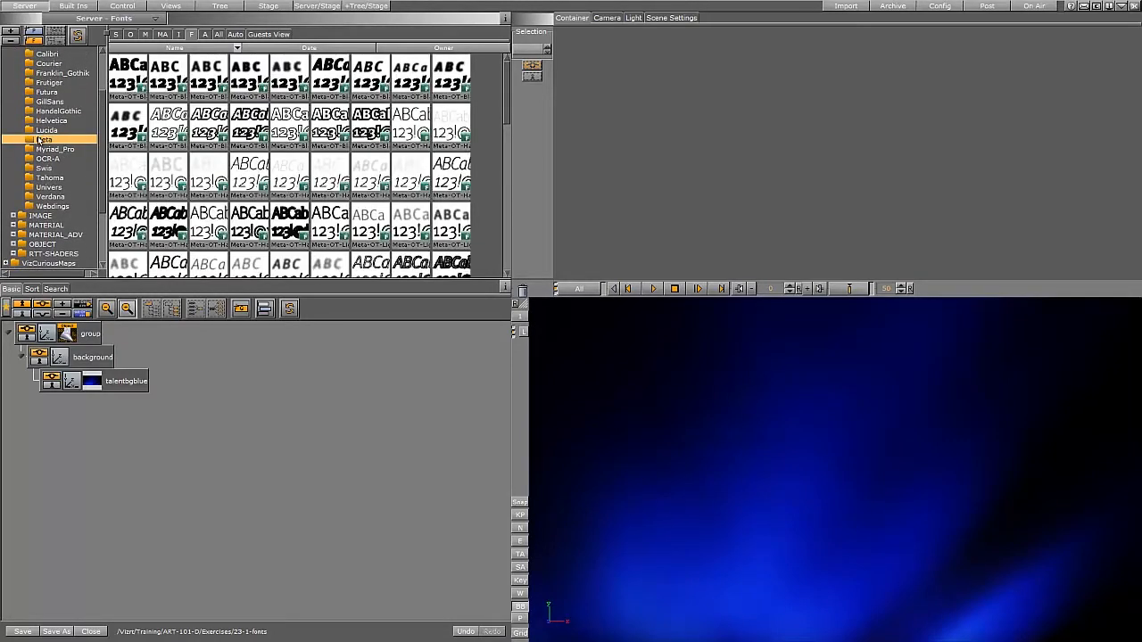
click(34, 40)
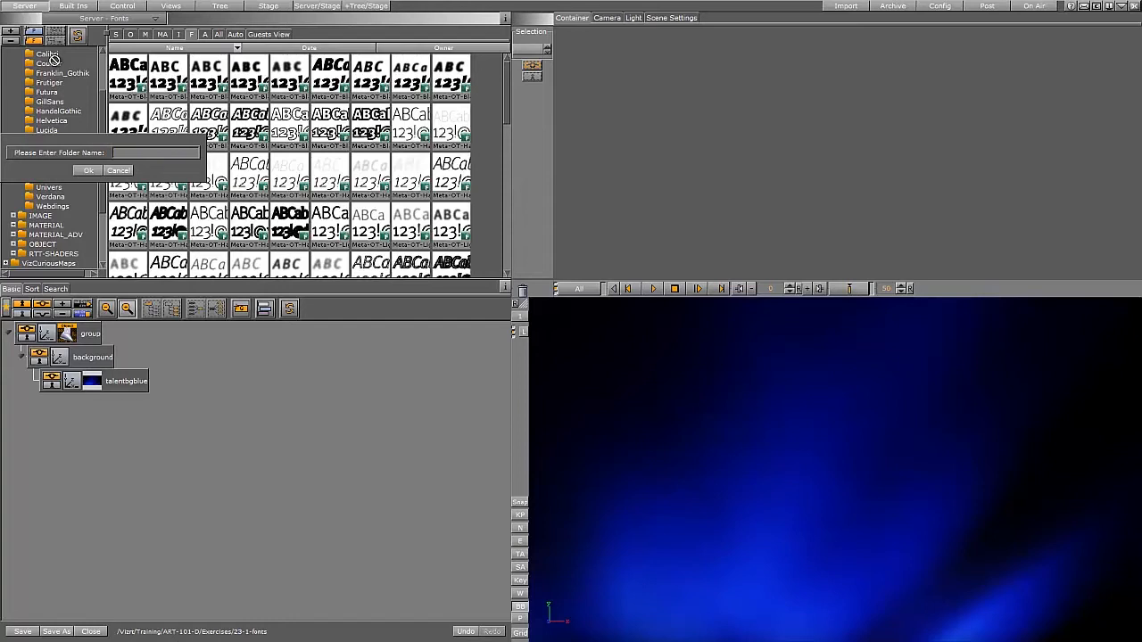
text(thin)
key(Return)
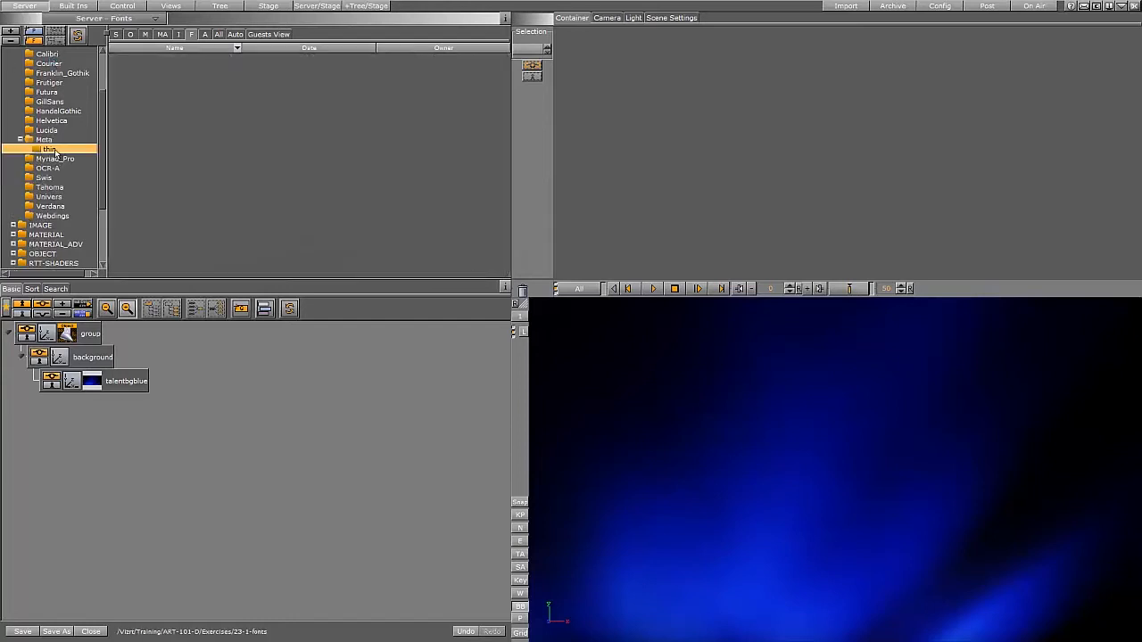
Step: Import the Meta-OT-Thin font from the Meta upgrade folder into the thin server folder and examine the imported variants
click(846, 6)
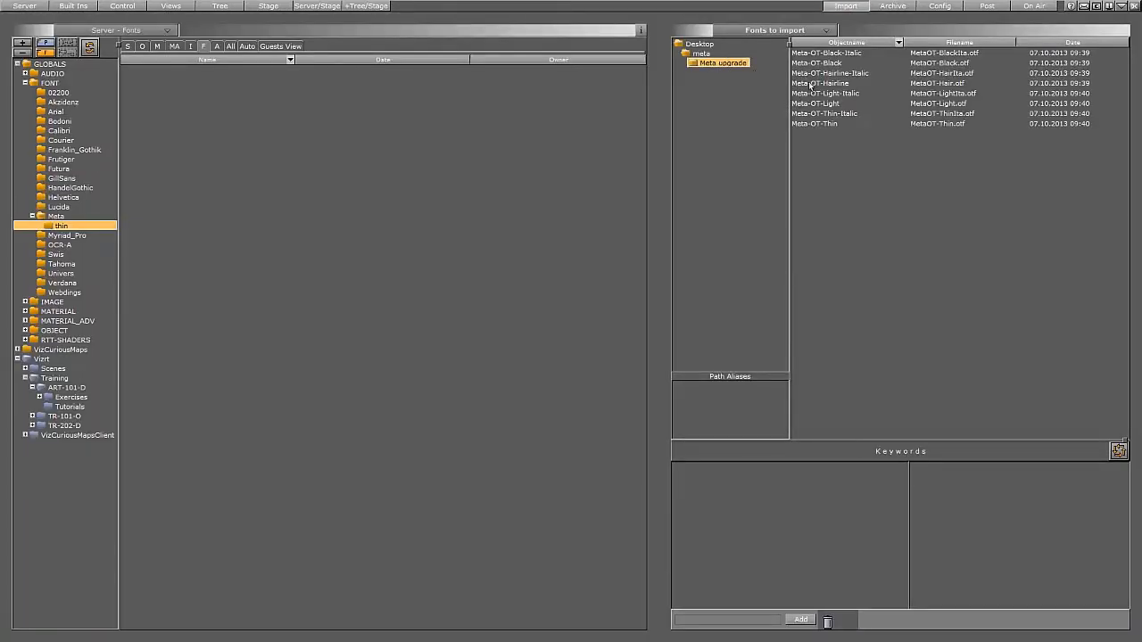
click(814, 124)
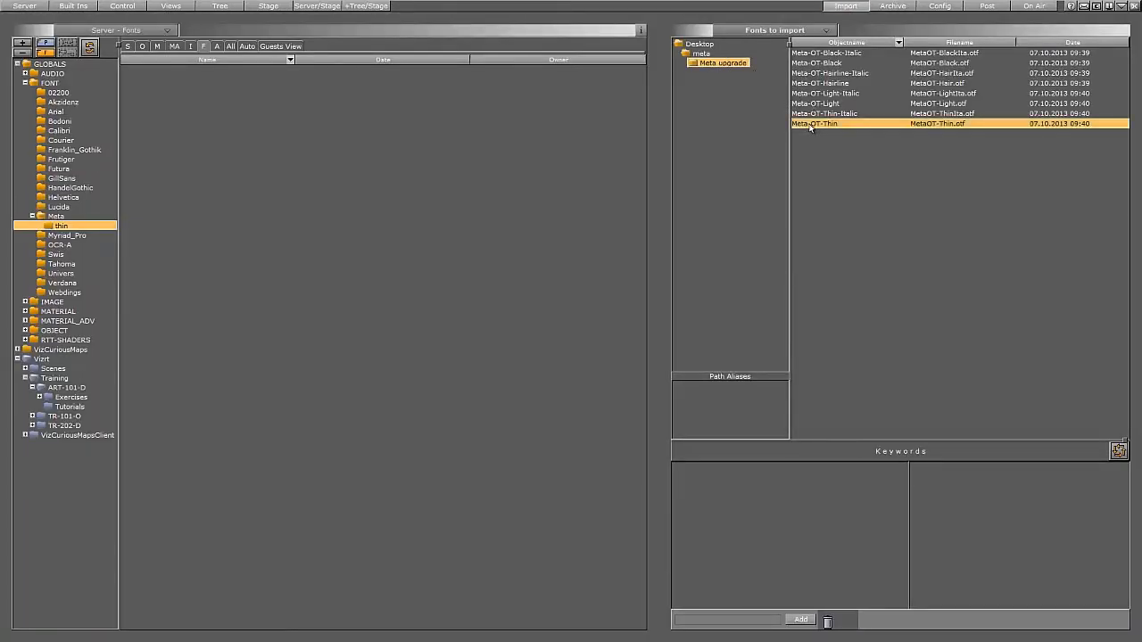
drag(811, 127, 375, 184)
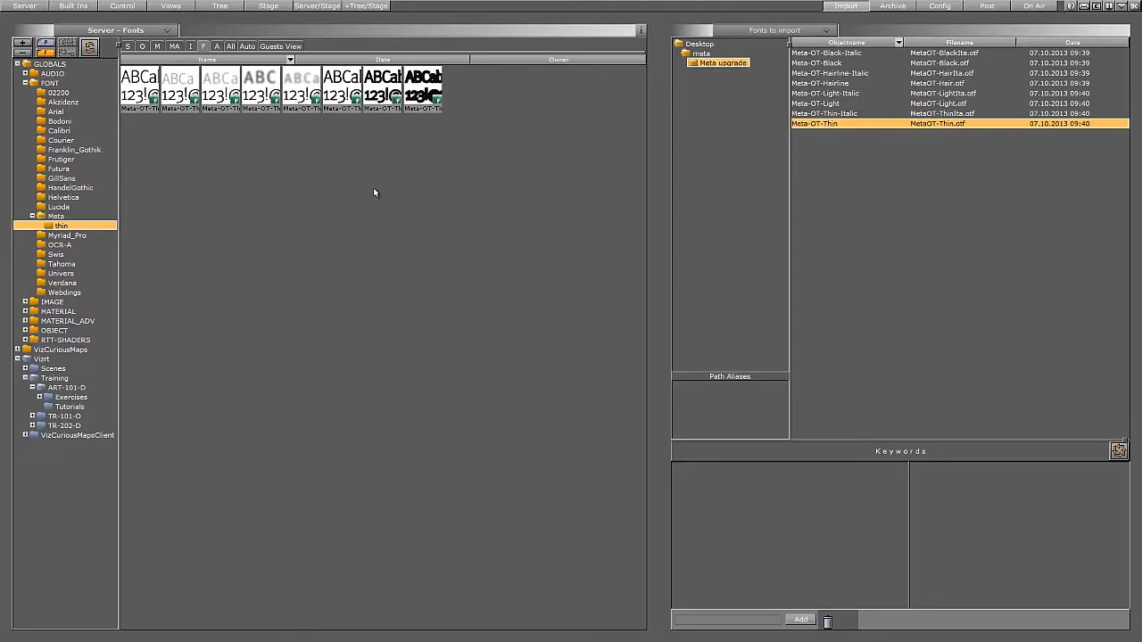
click(136, 74)
drag(137, 75, 261, 104)
Step: Collapse the background container, add a new container beneath it in the main group and name it text
click(25, 6)
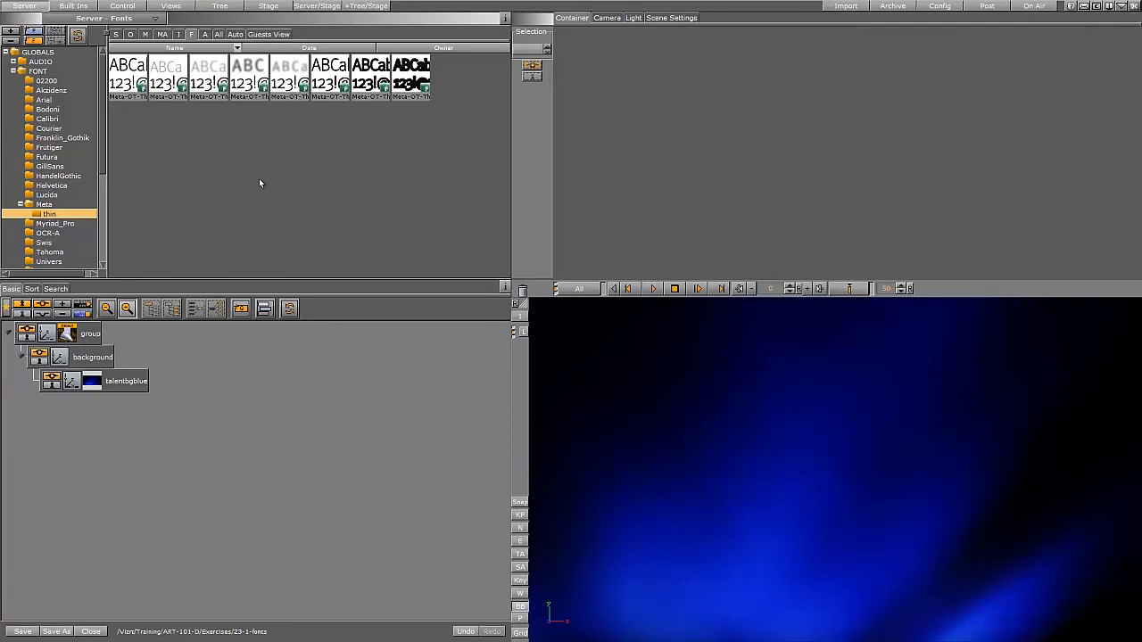
click(22, 358)
drag(241, 309, 62, 406)
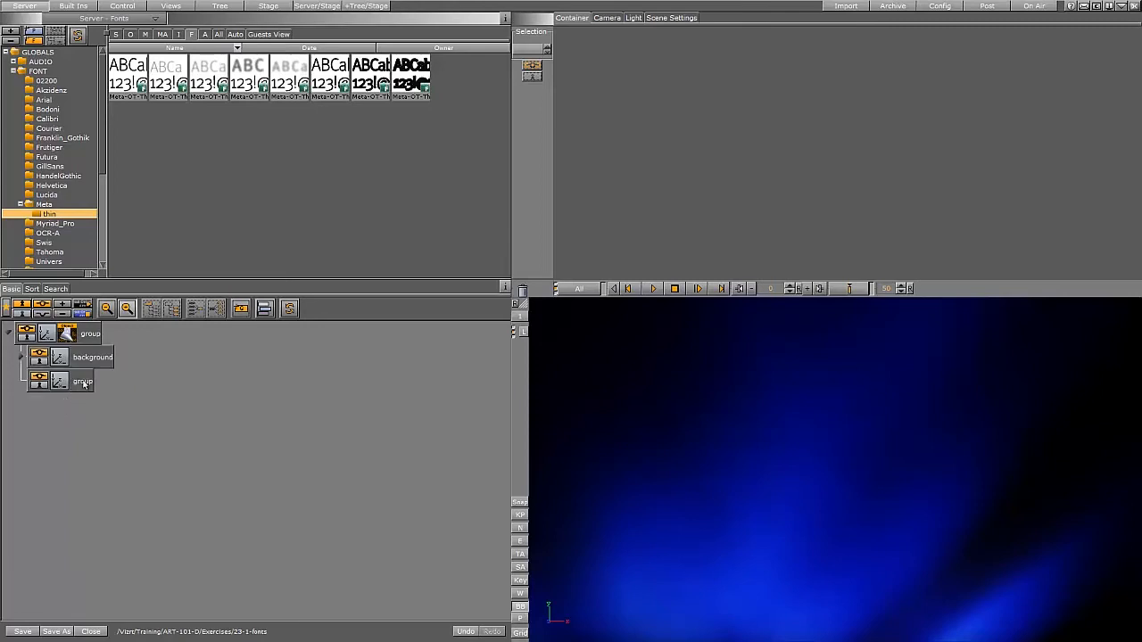
double_click(75, 382)
text(text)
key(Return)
Step: Add the plain Meta-OT-Thin font as a child of the text container and rename the child text
drag(125, 84, 110, 389)
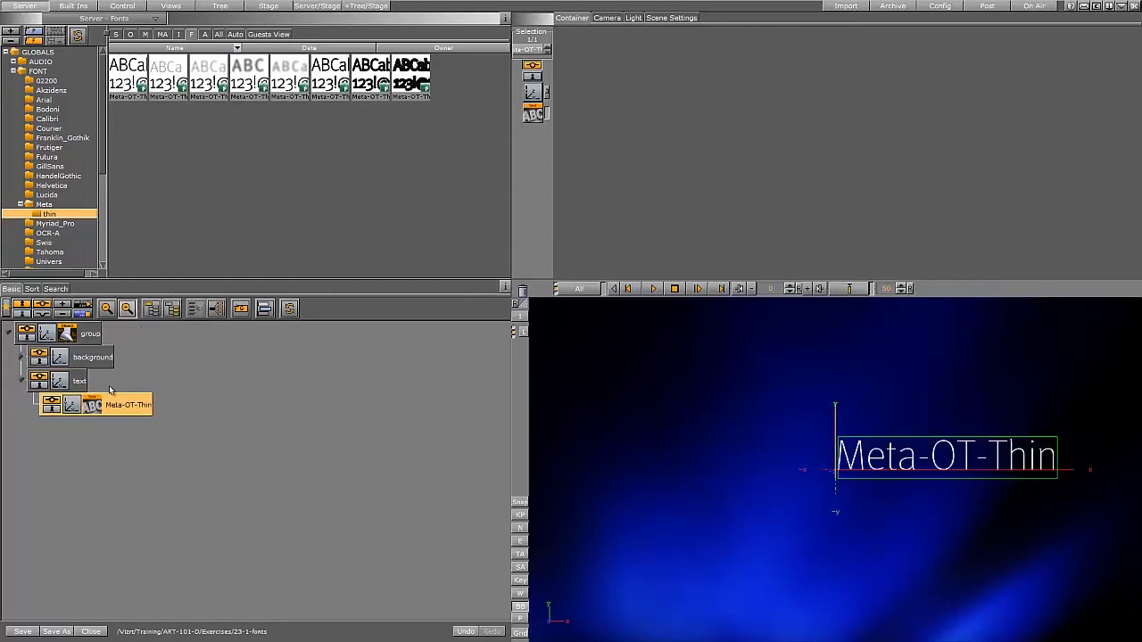
click(93, 408)
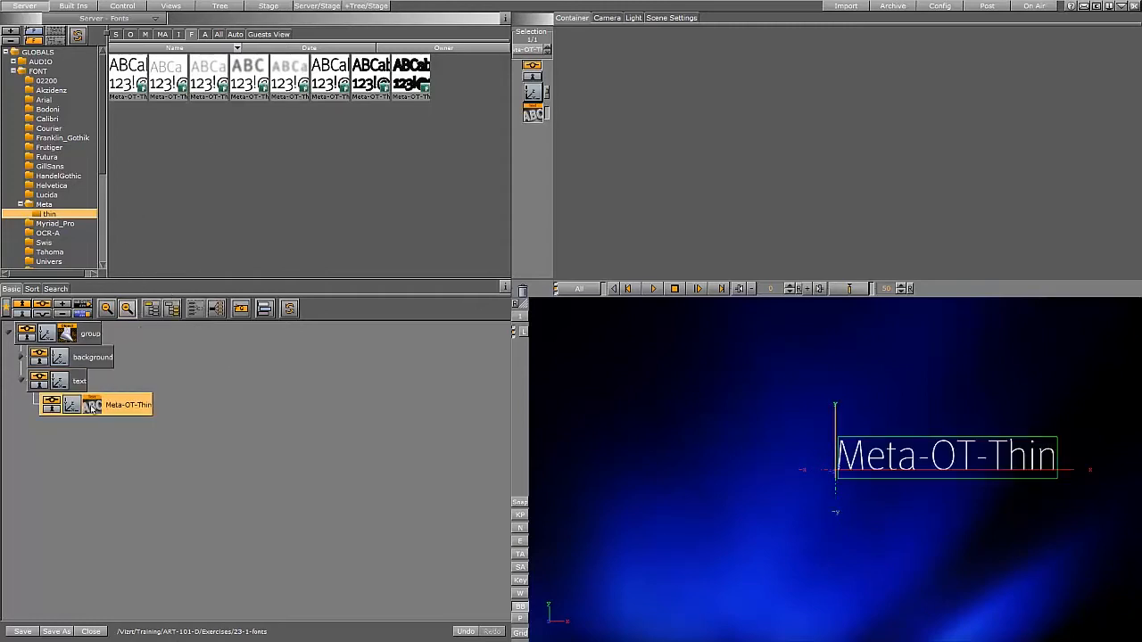
double_click(138, 406)
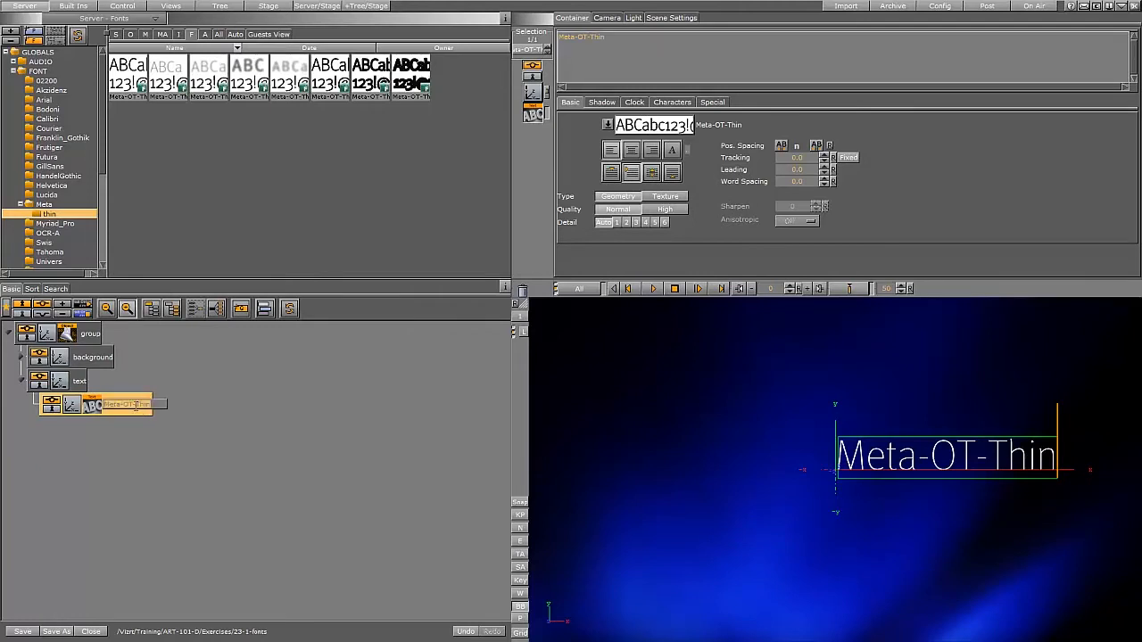
text(text)
key(Return)
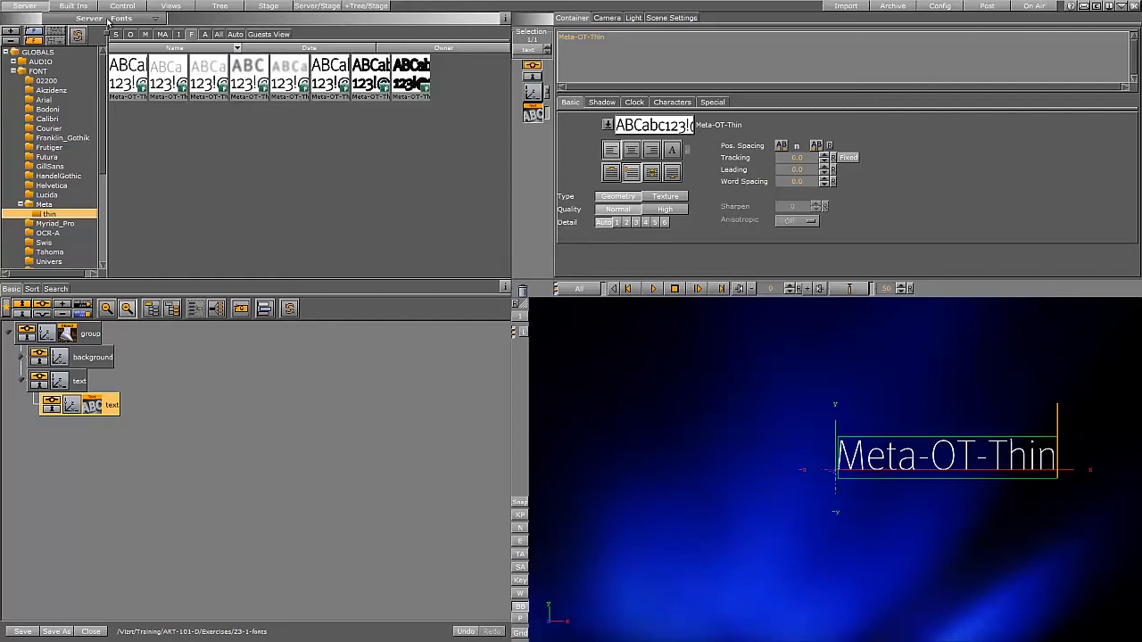
Step: Apply the ControlText plugin to the child text container and set its field identifier to 001
click(74, 6)
drag(368, 208, 110, 409)
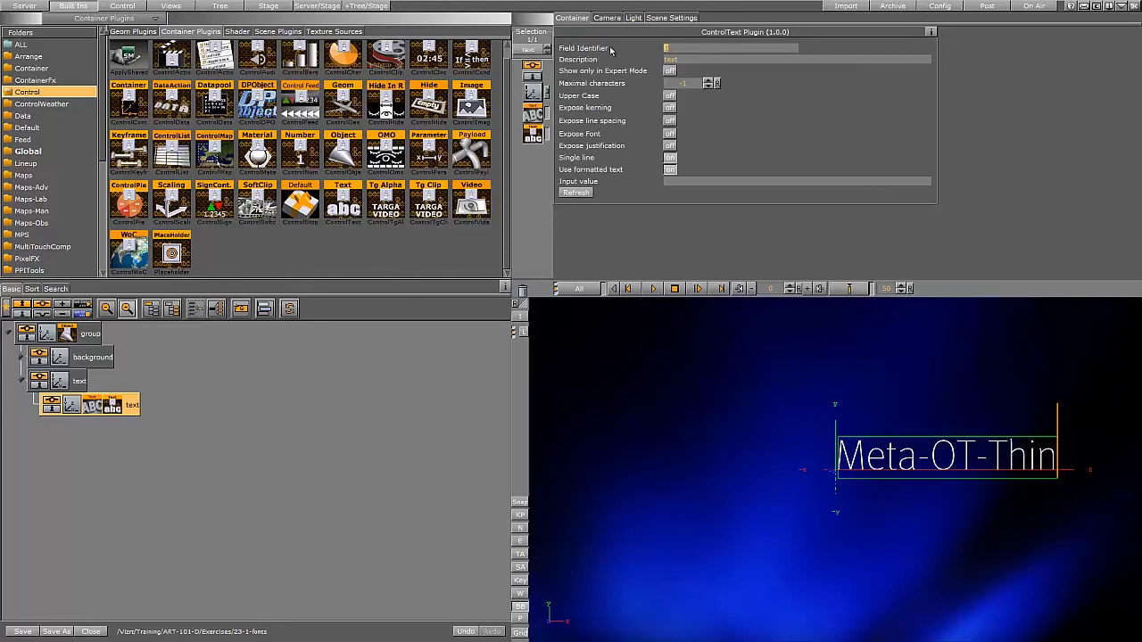
text(001)
Step: Scale the parent text container proportionally to 3.45 and set its X position to -149.0
click(59, 382)
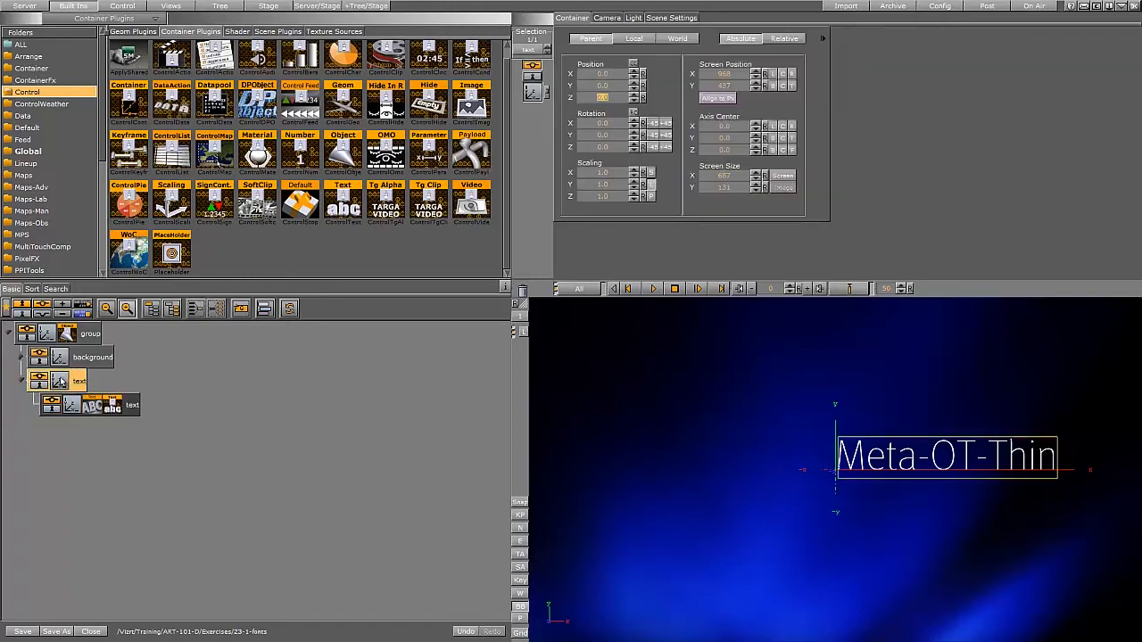
drag(602, 185, 696, 186)
drag(611, 75, 555, 75)
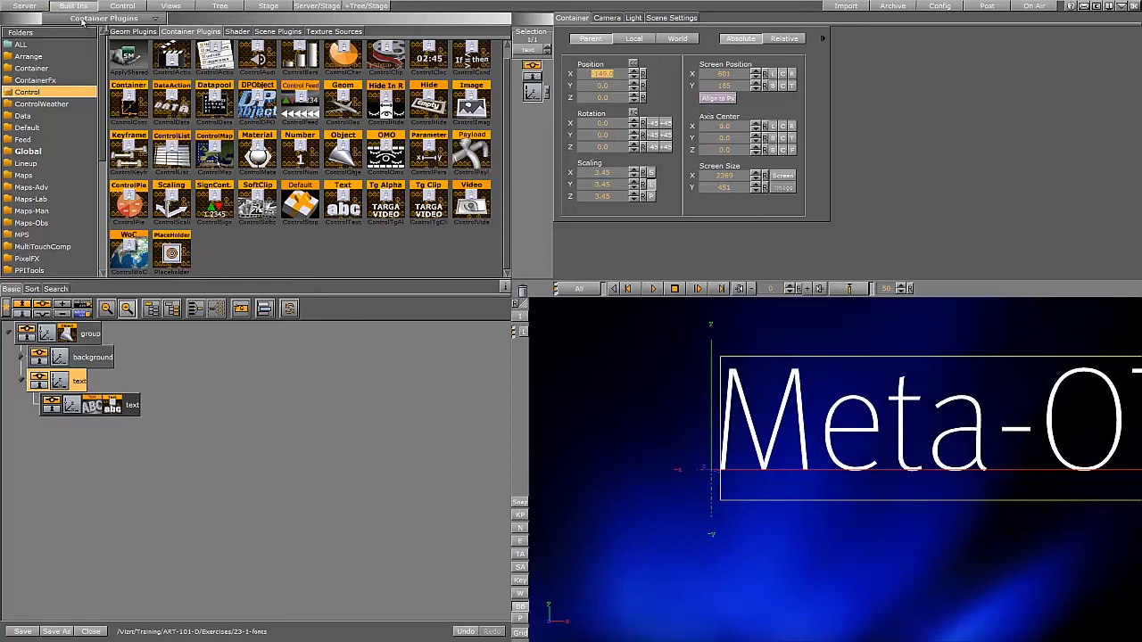
Step: Add the Meta-OT-Thin-Blur-2 font below the child text and set its Z position to -0.1
click(27, 6)
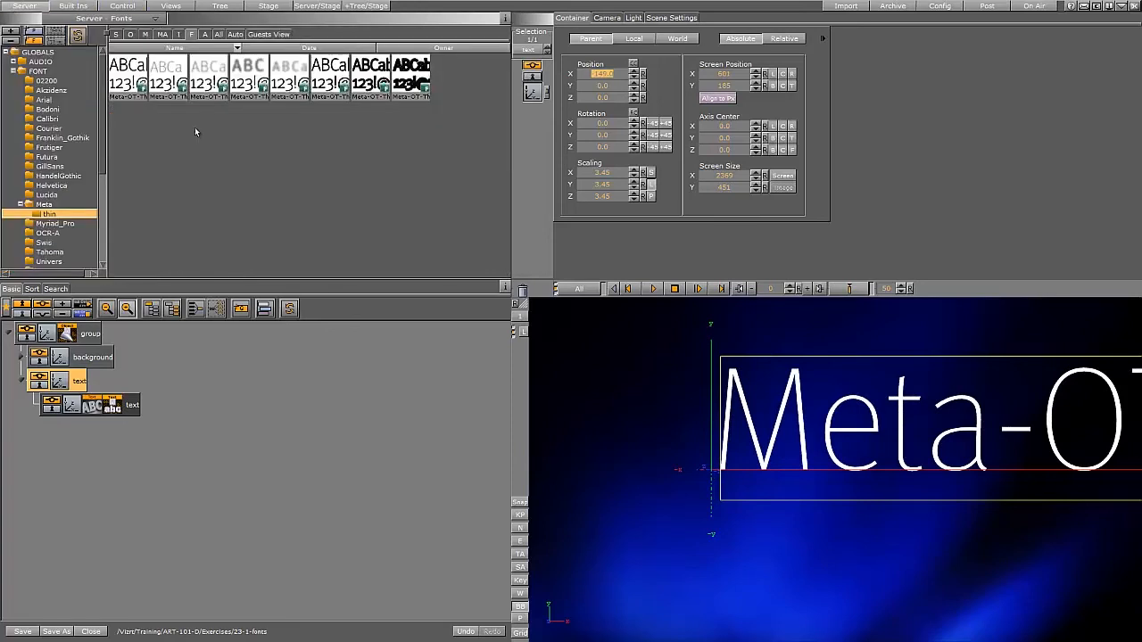
drag(208, 81, 56, 432)
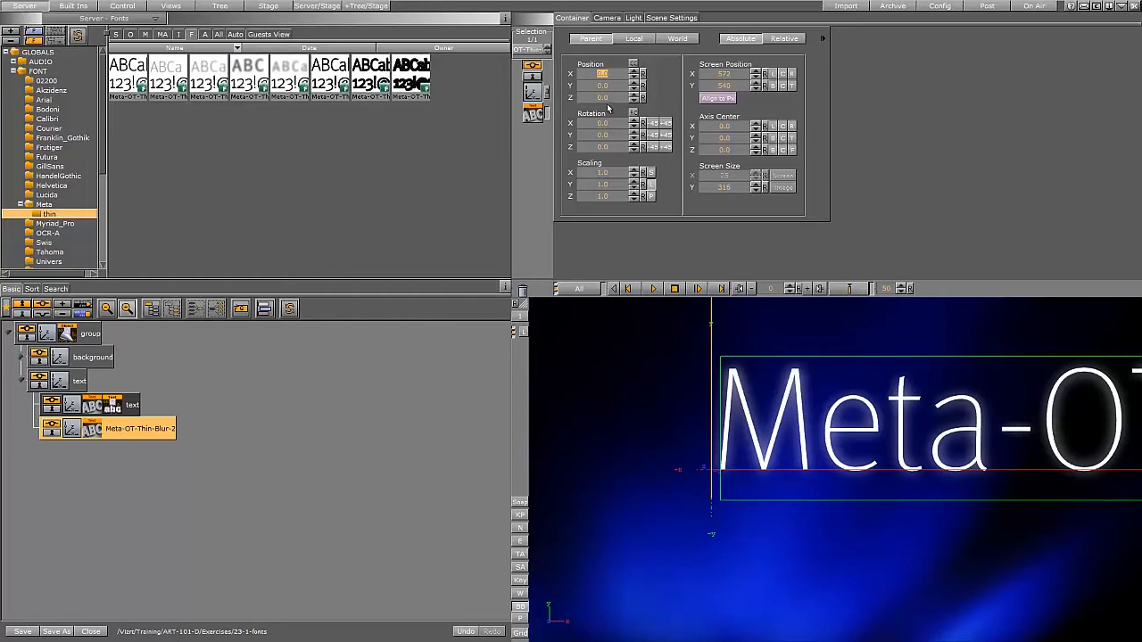
drag(610, 99, 607, 96)
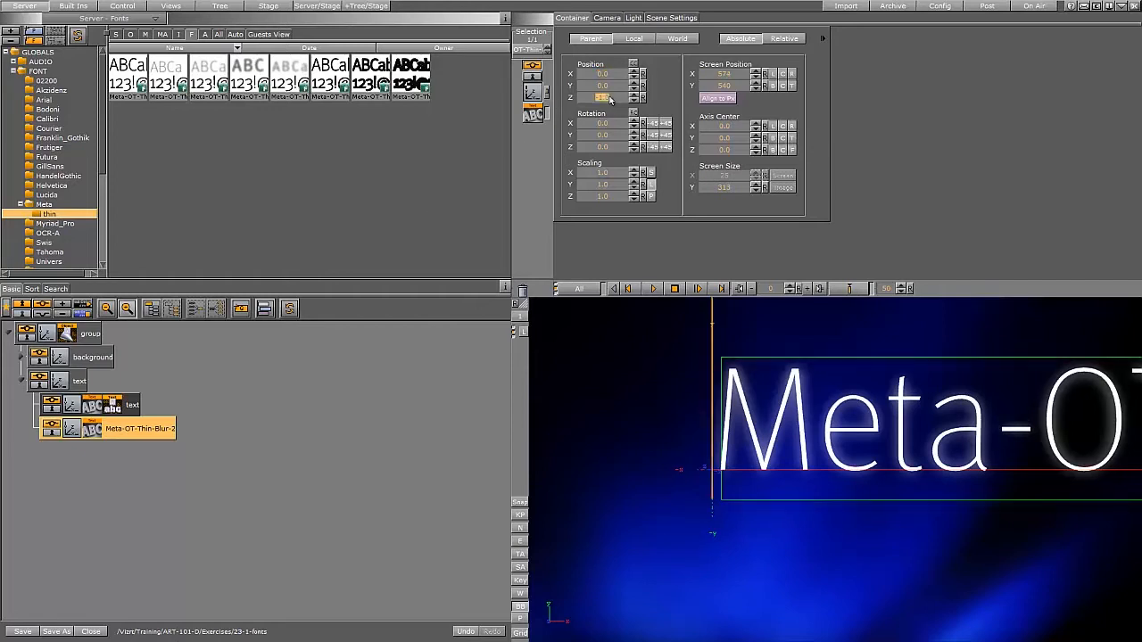
click(596, 100)
key(BackSpace)
key(Return)
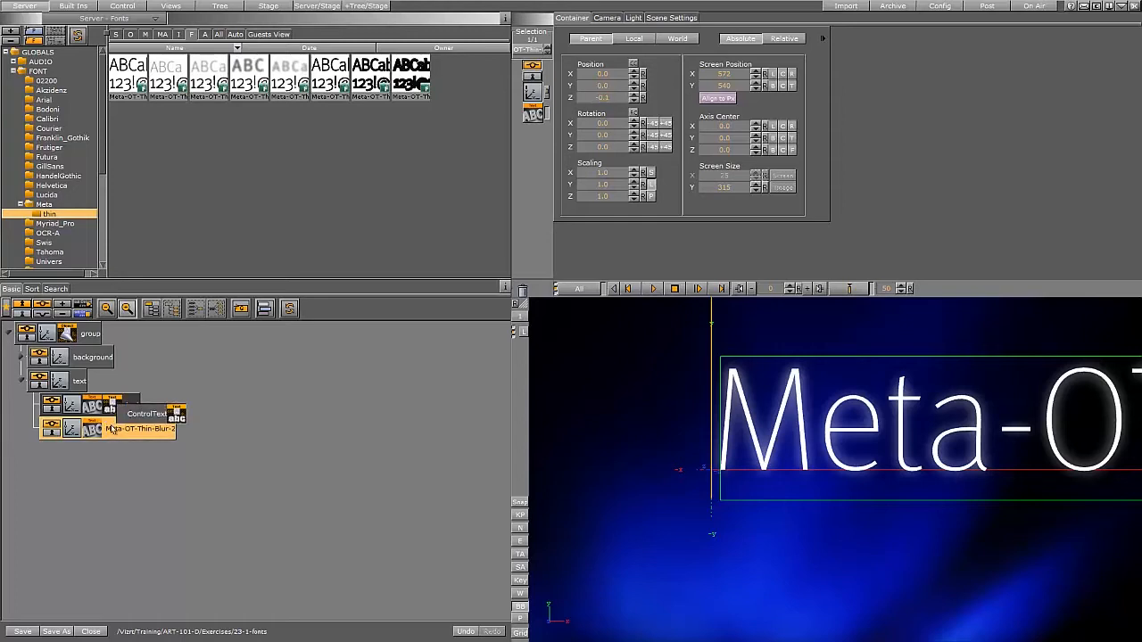
Step: Copy the ControlText plugin onto the Meta-OT-Thin-Blur-2 container and compare the field identifiers of both text containers
drag(111, 430, 113, 430)
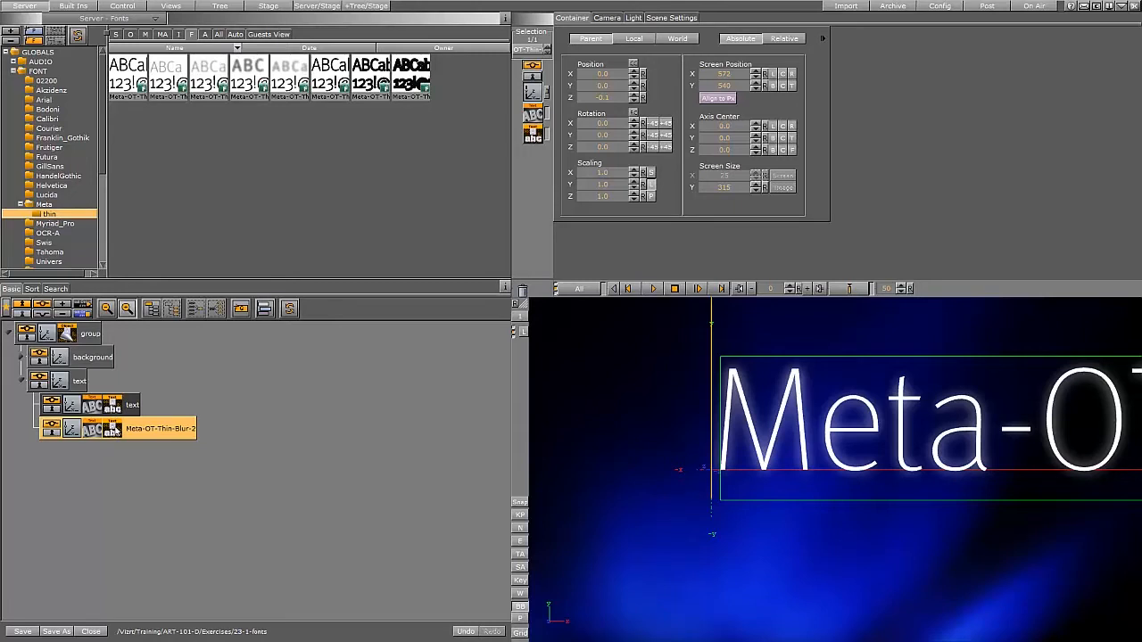
click(112, 407)
drag(679, 48, 639, 46)
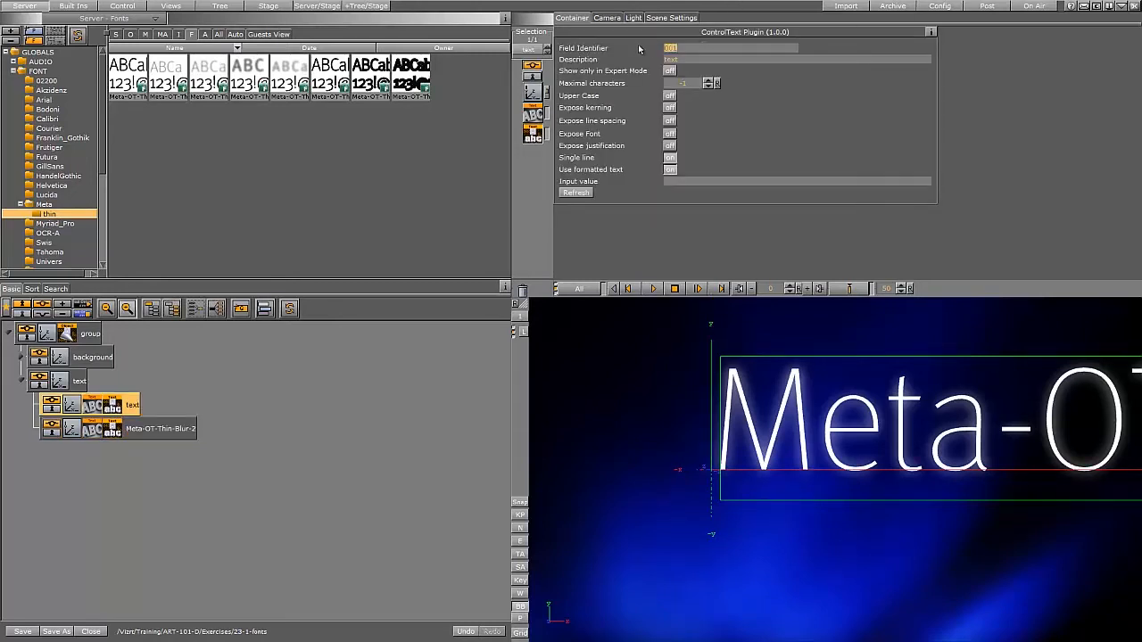
click(114, 432)
drag(680, 48, 635, 45)
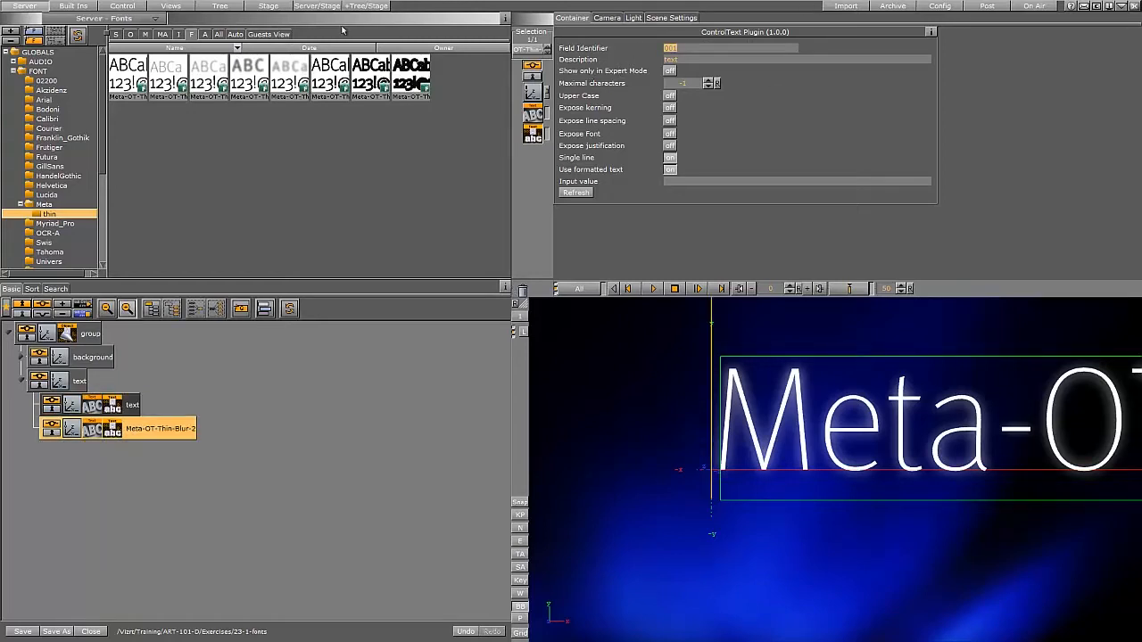
Step: Set the value of control field 001 in the group's control object to "Hello"
click(123, 7)
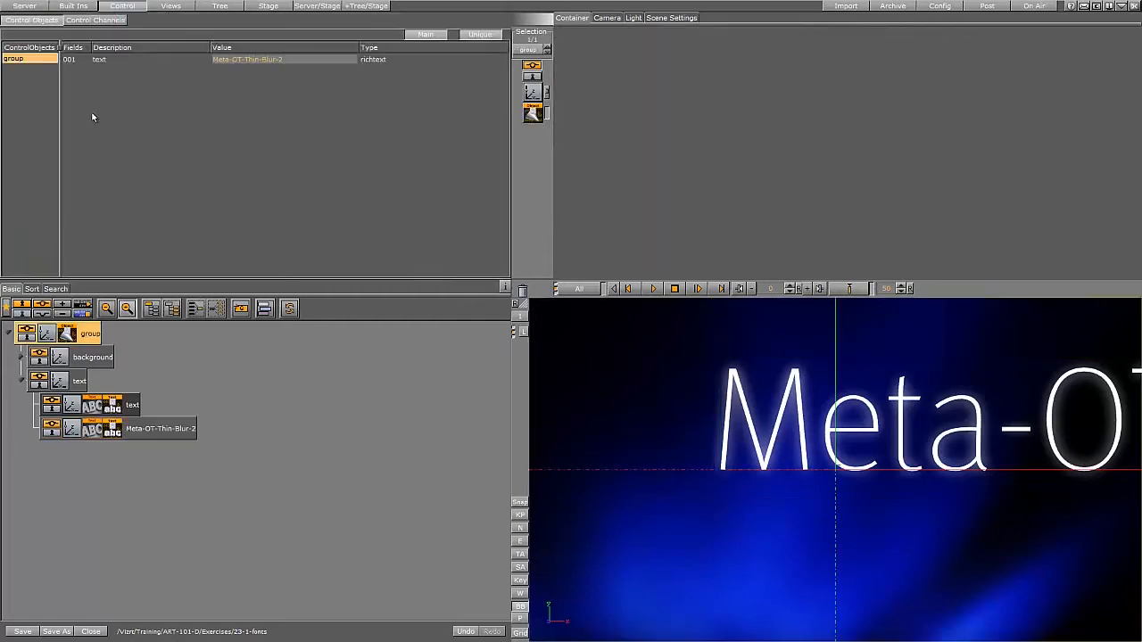
drag(298, 61, 140, 61)
text(Hello)
key(Return)
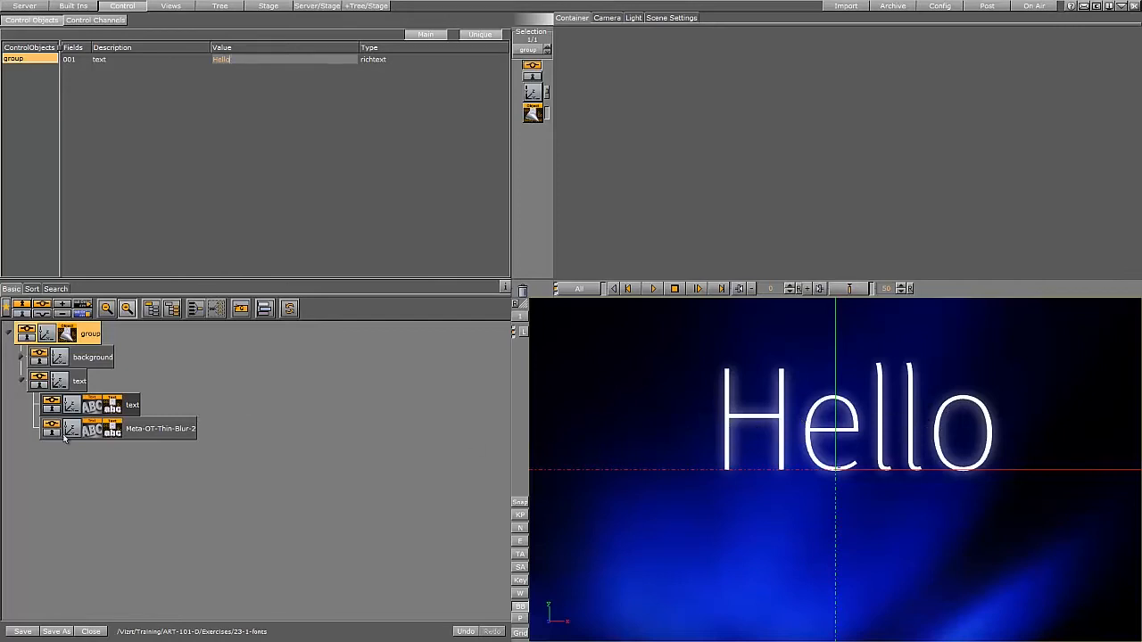
Step: Rotate the parent text container to -29.0 around X and 3.0 around Y
click(59, 381)
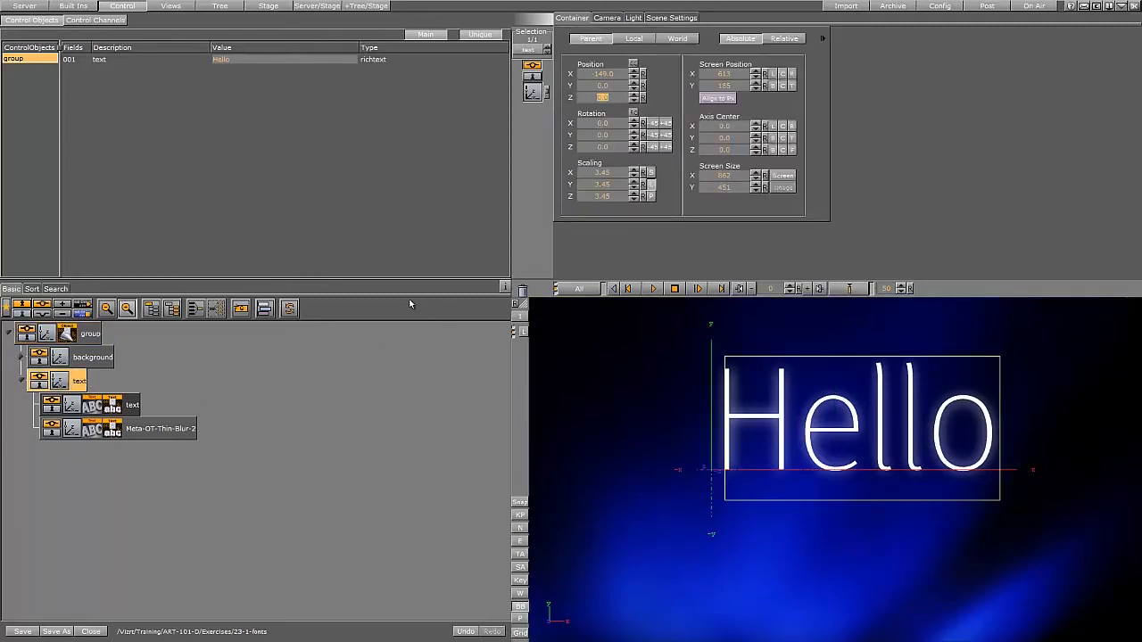
drag(606, 125, 614, 168)
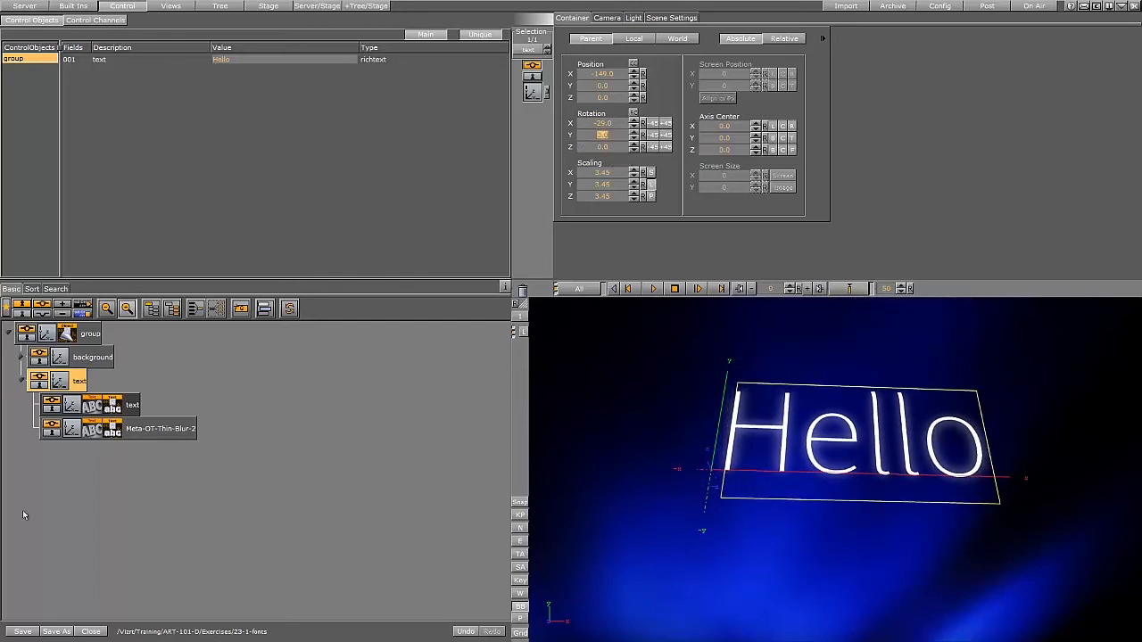
Step: Duplicate the Meta-OT-Thin-Blur-2 container twice beneath the original and add a material to the first blur container
drag(50, 432, 52, 469)
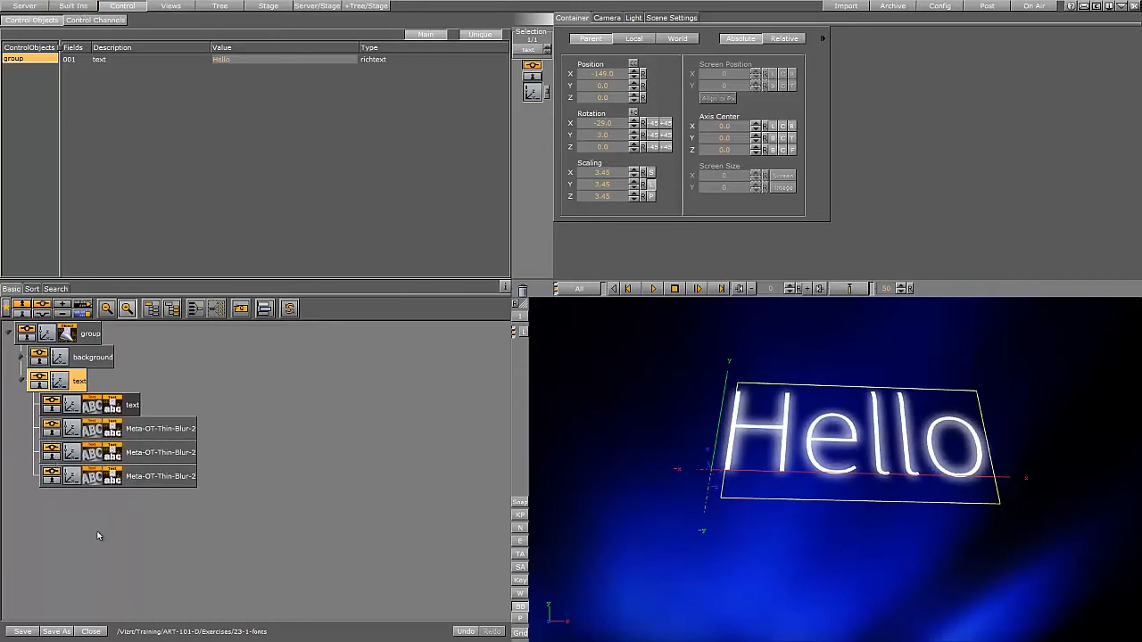
right_click(152, 436)
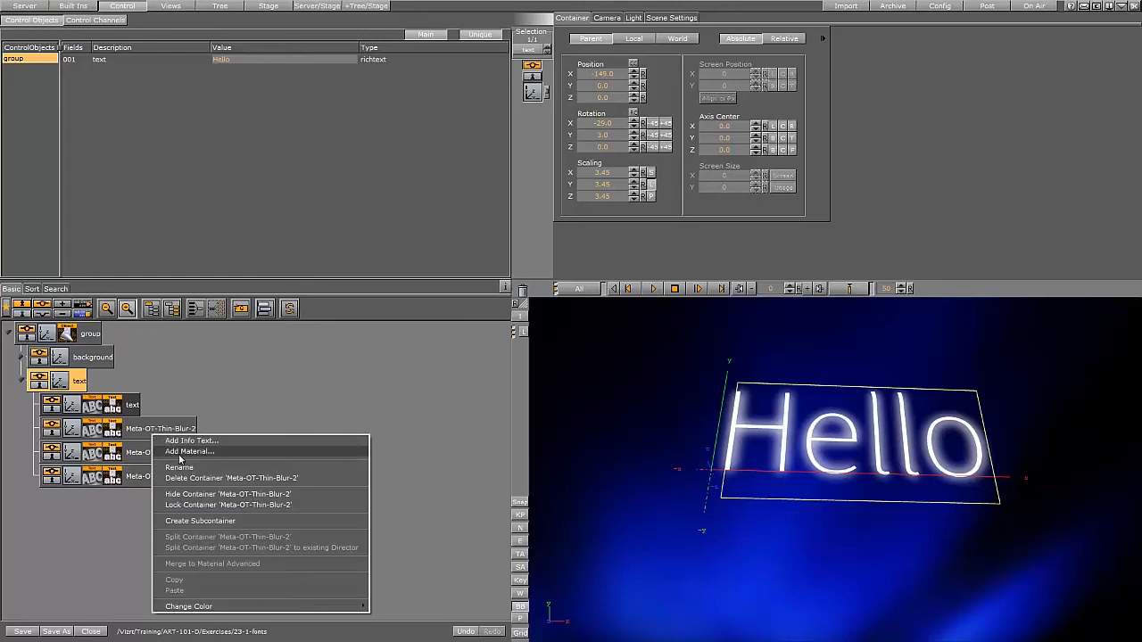
click(170, 453)
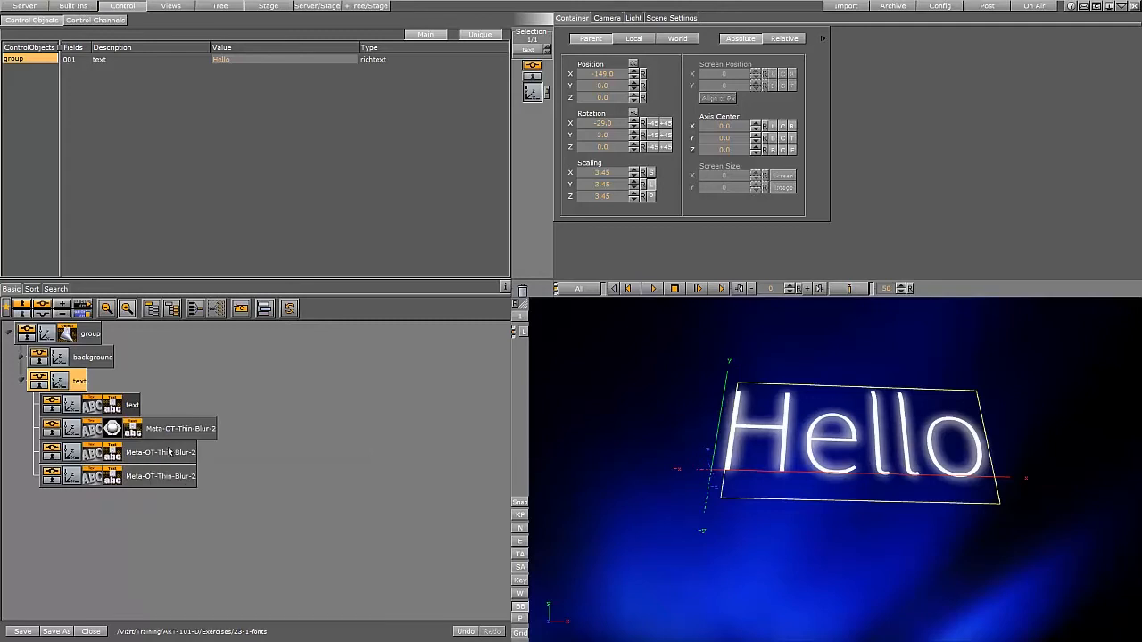
Step: Set the emission colour of the first blur container's material to a bright light blue without red
click(112, 430)
click(678, 35)
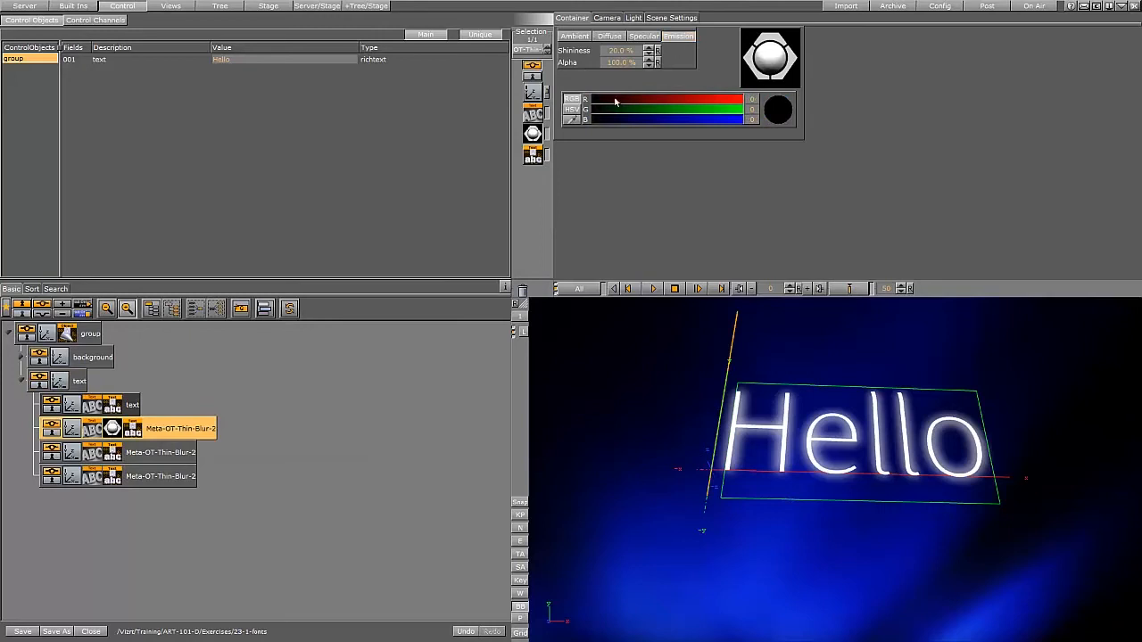
drag(677, 118, 721, 117)
drag(646, 109, 623, 108)
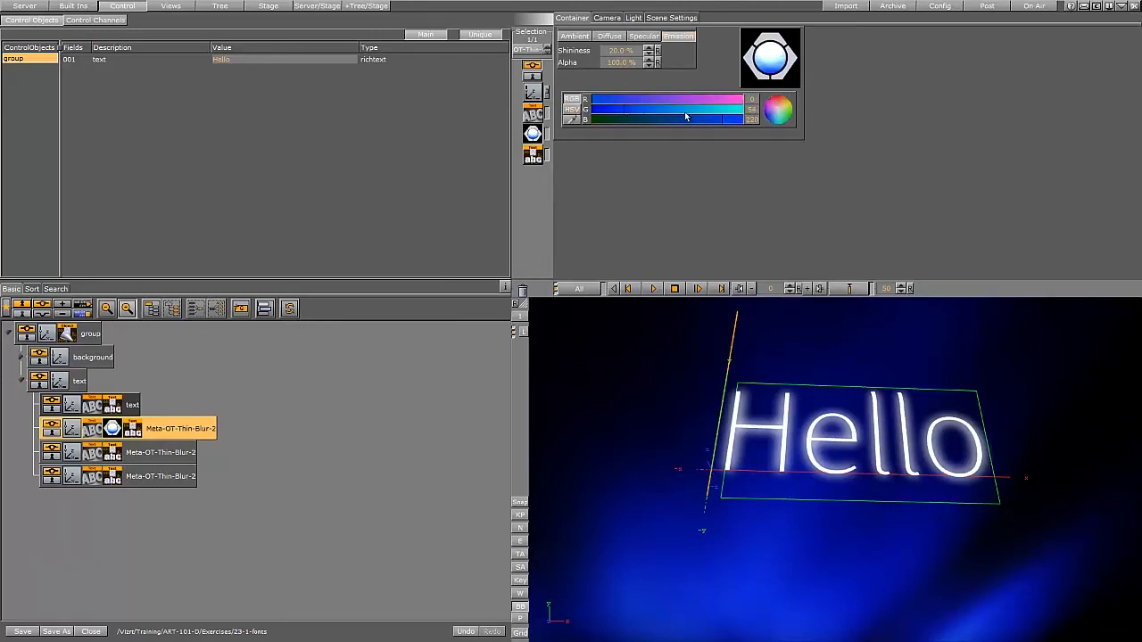
Step: Set the material's diffuse brightness to 0 and copy the material onto the other two blur containers
click(616, 37)
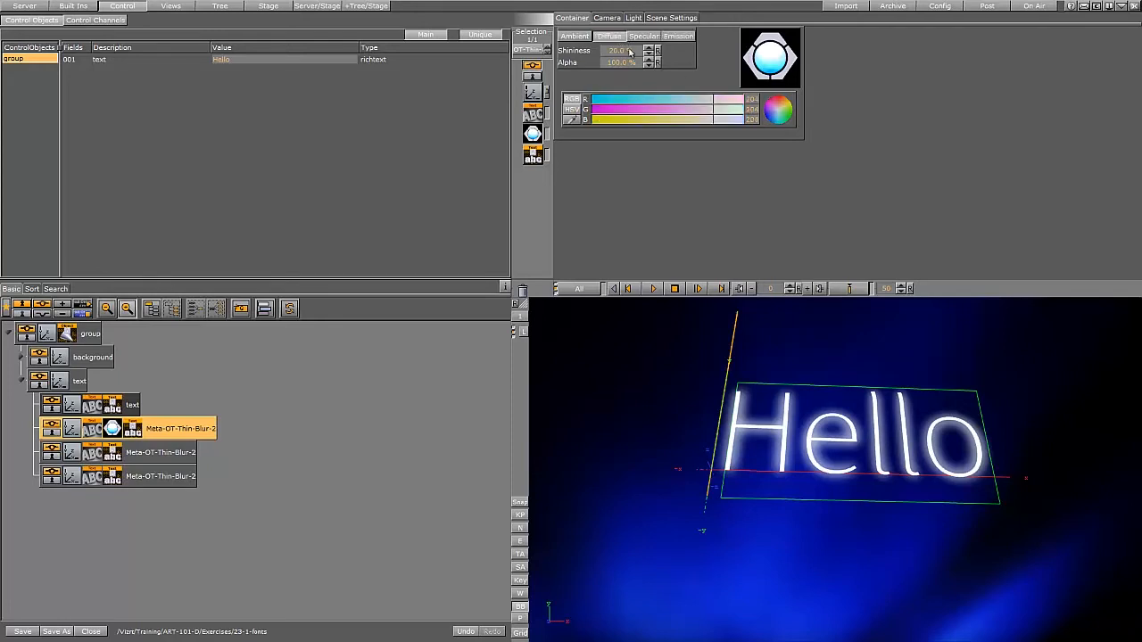
click(572, 109)
drag(702, 118, 621, 122)
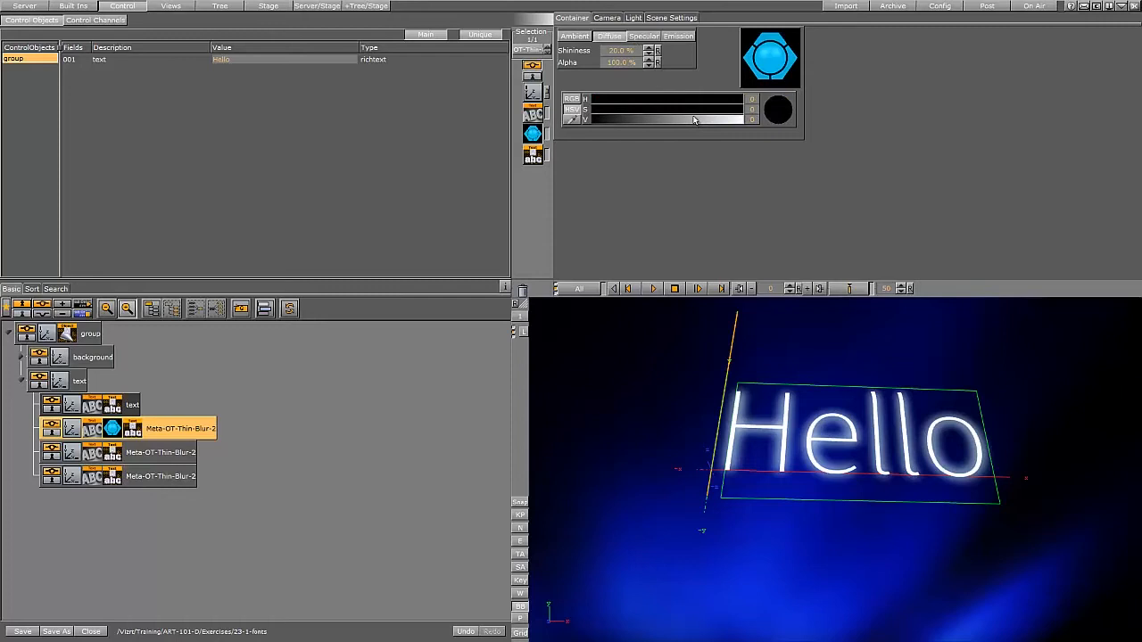
drag(122, 431, 114, 478)
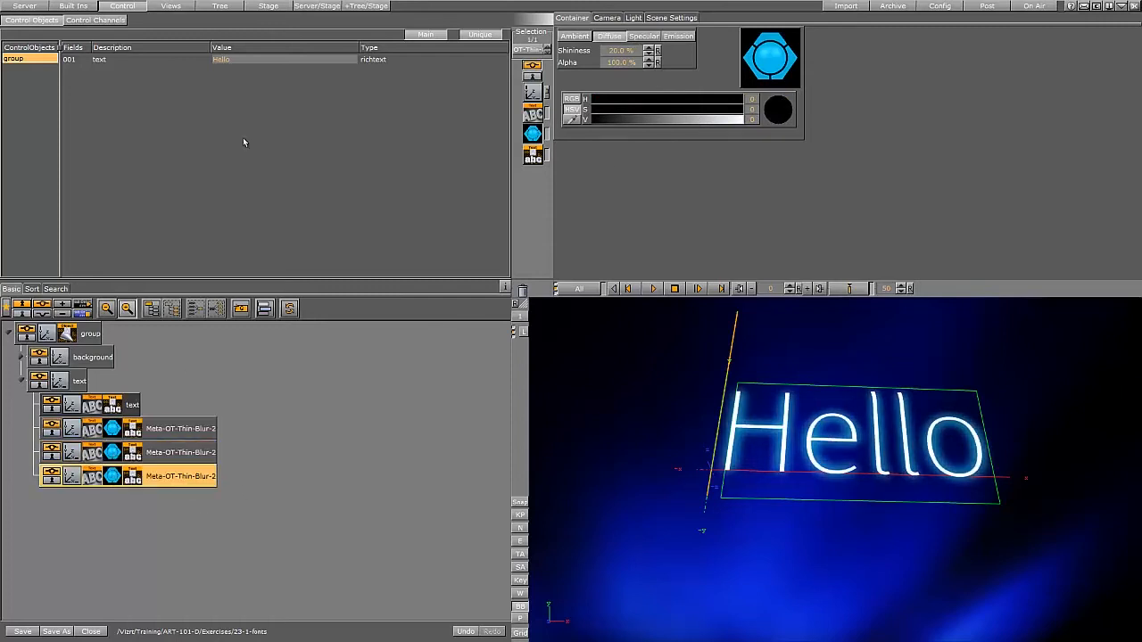
Step: Add the Expert plugin with render mode Add to the first blur container and copy it onto the other two
click(79, 7)
click(129, 33)
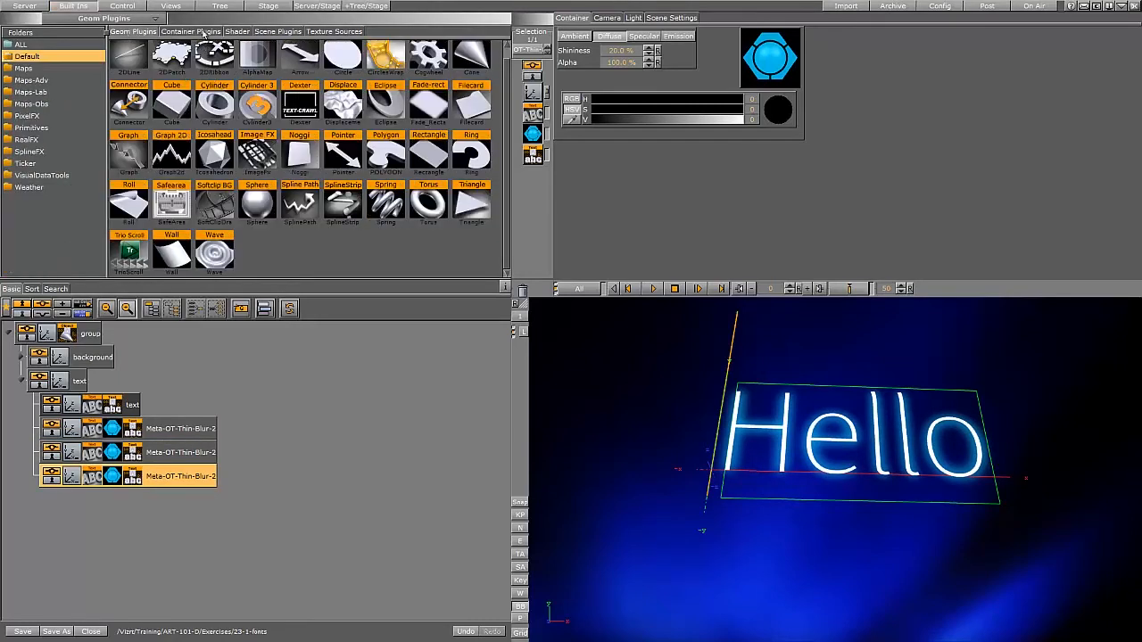
click(204, 33)
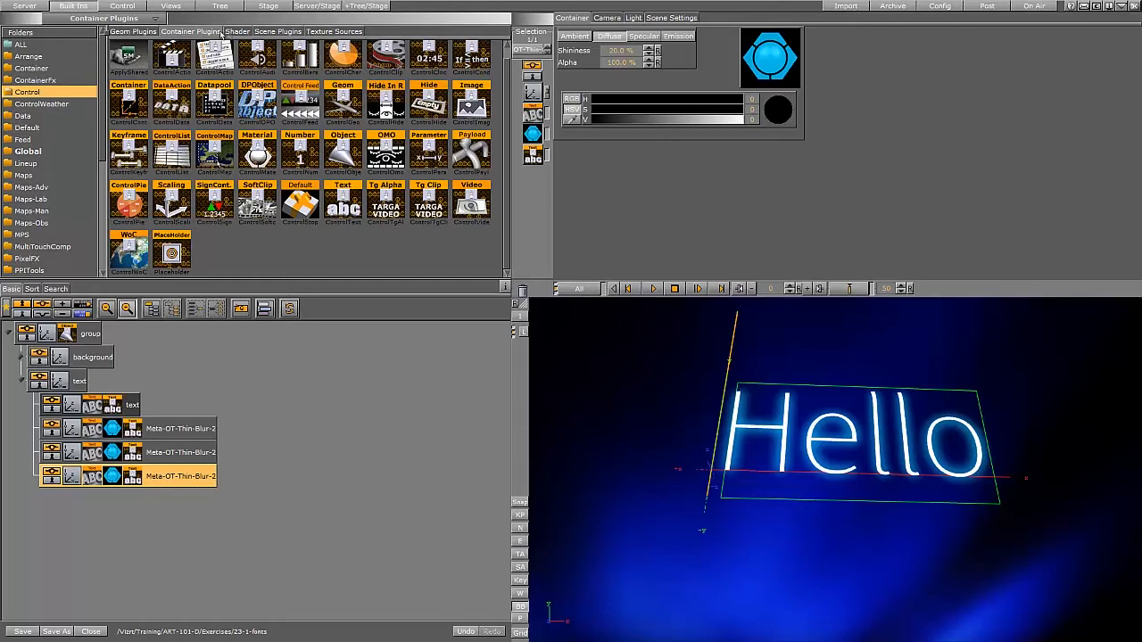
click(27, 152)
drag(255, 67, 143, 430)
click(139, 429)
click(655, 166)
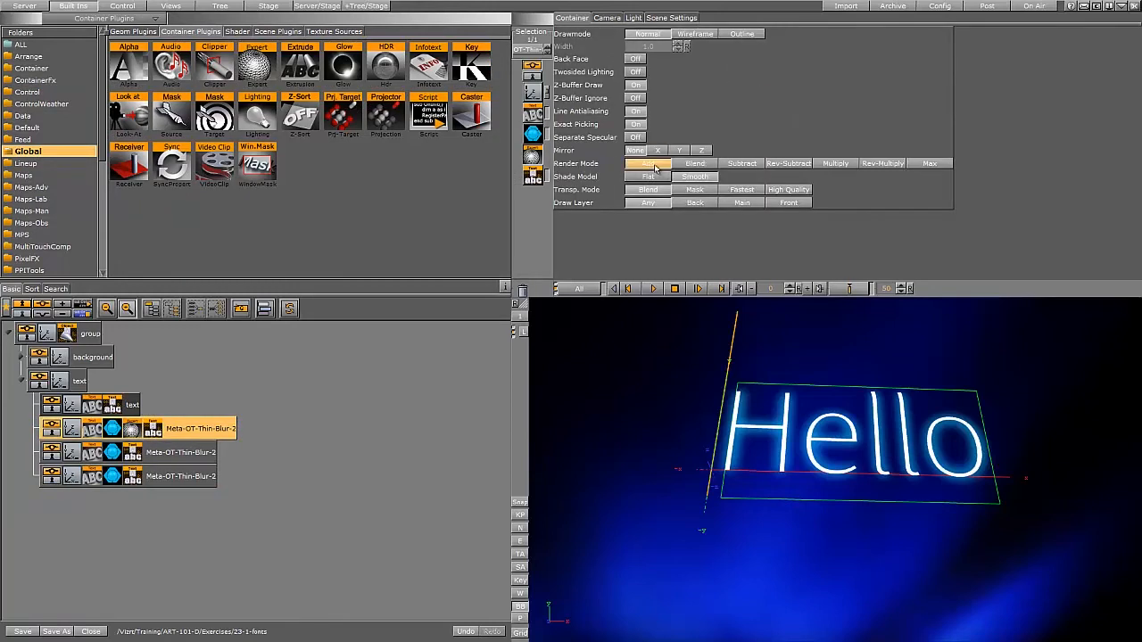
drag(131, 429, 134, 478)
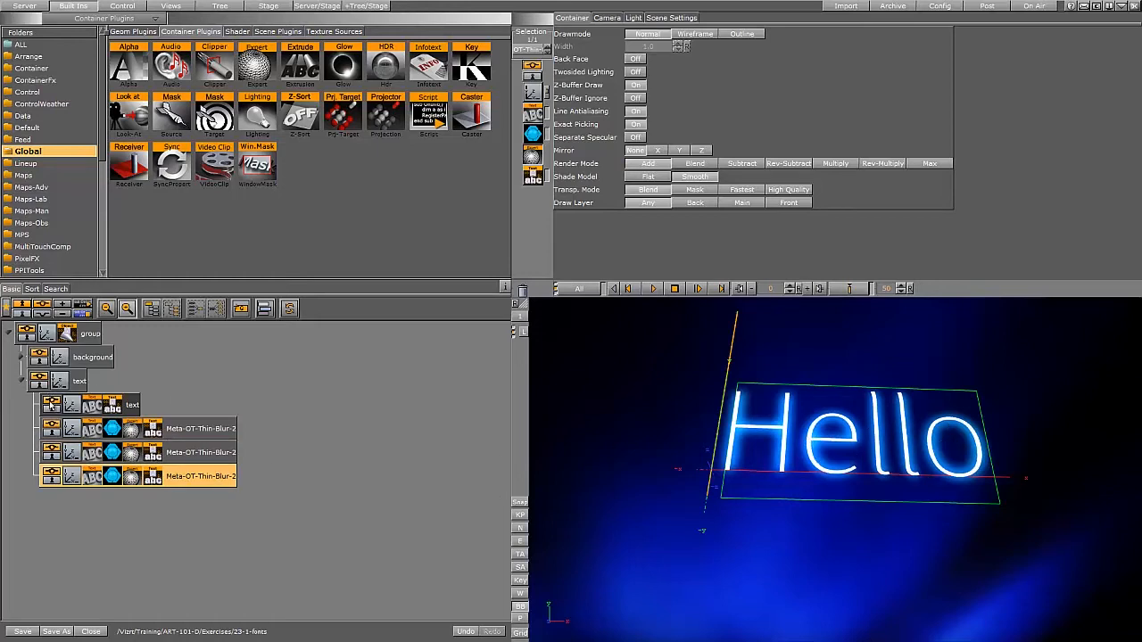
Step: Hide the sharp text container to examine the blurred glow alone, and show the container again
click(50, 404)
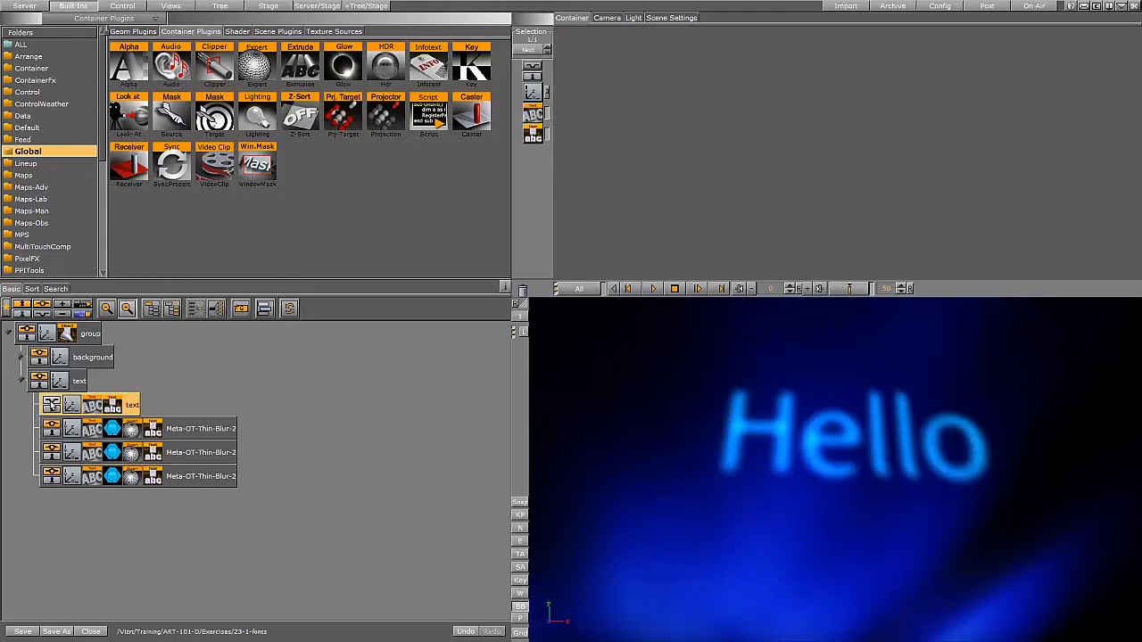
click(111, 431)
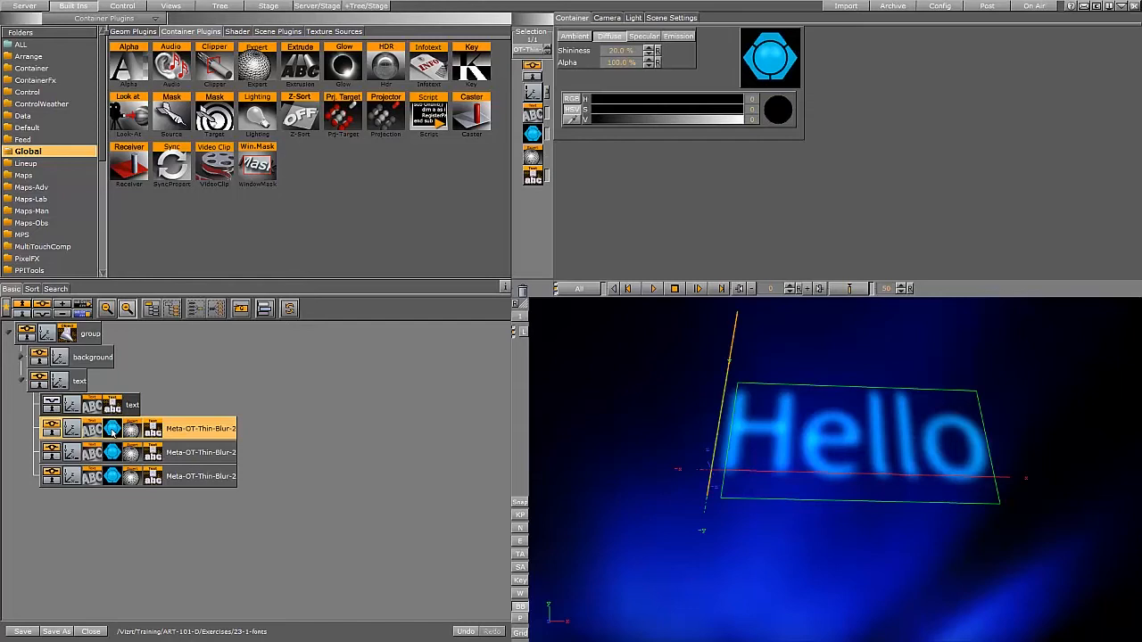
click(51, 404)
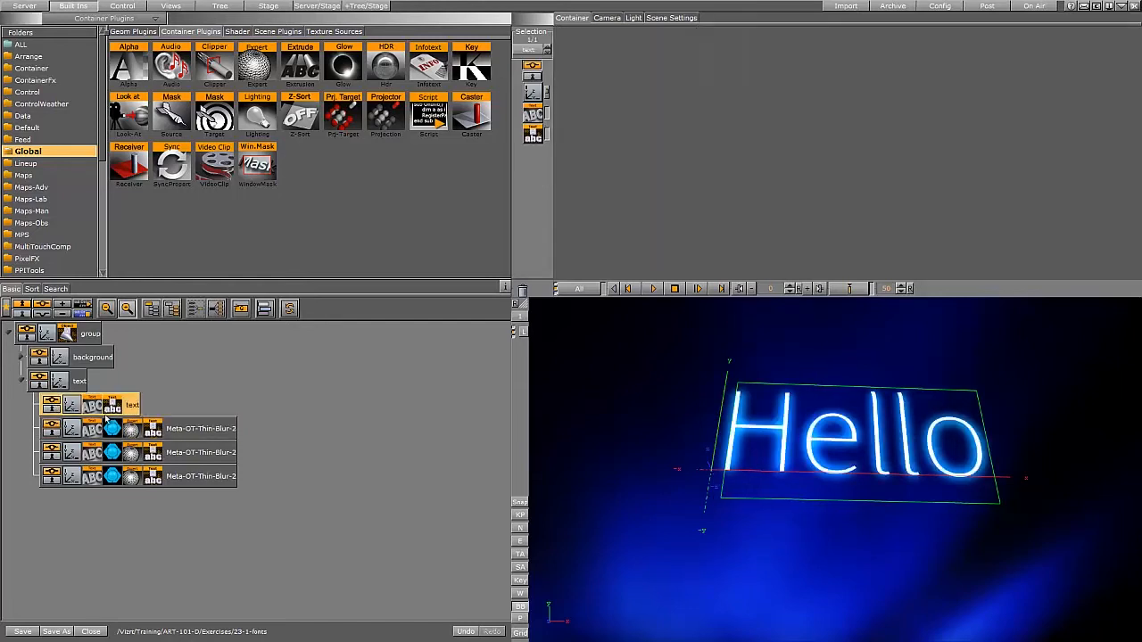
Step: Delete the three Meta-OT-Thin-Blur-2 containers and duplicate the sharp text container under the same parent
click(207, 430)
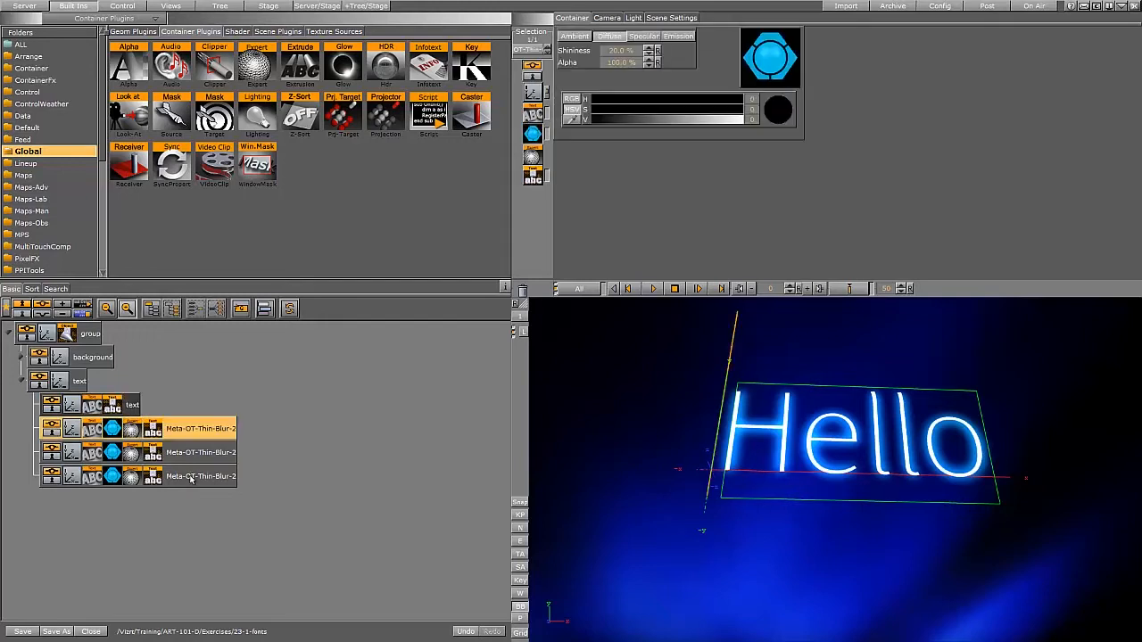
drag(193, 438, 523, 297)
ctrl+drag(51, 408, 50, 430)
click(131, 429)
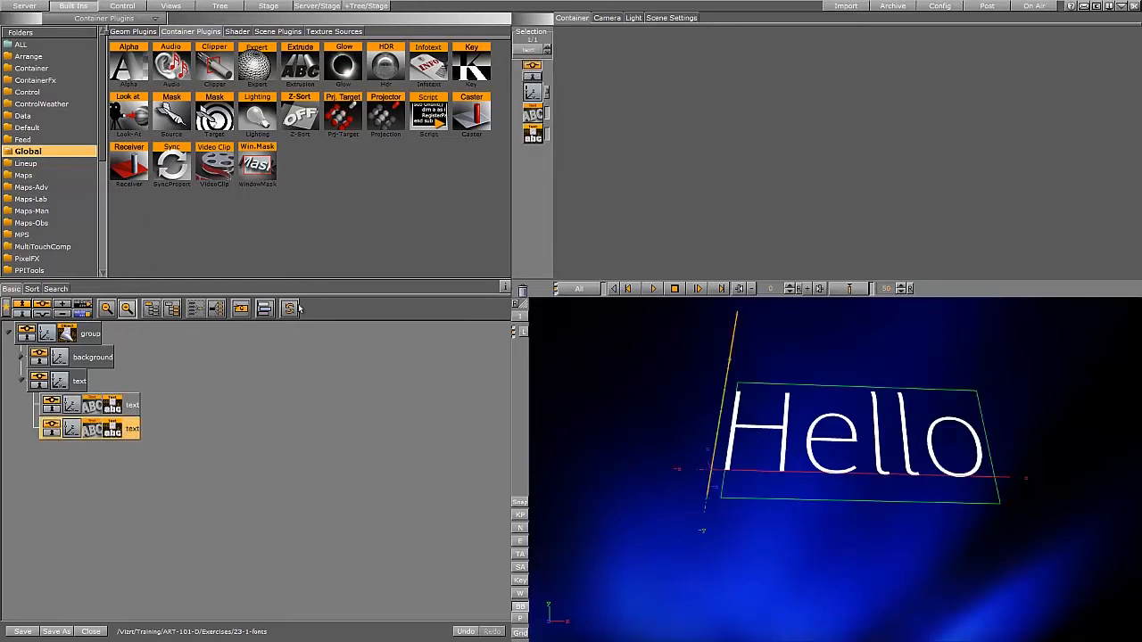
Step: Reset the parent text container's X and Y rotation to 0.0
click(58, 381)
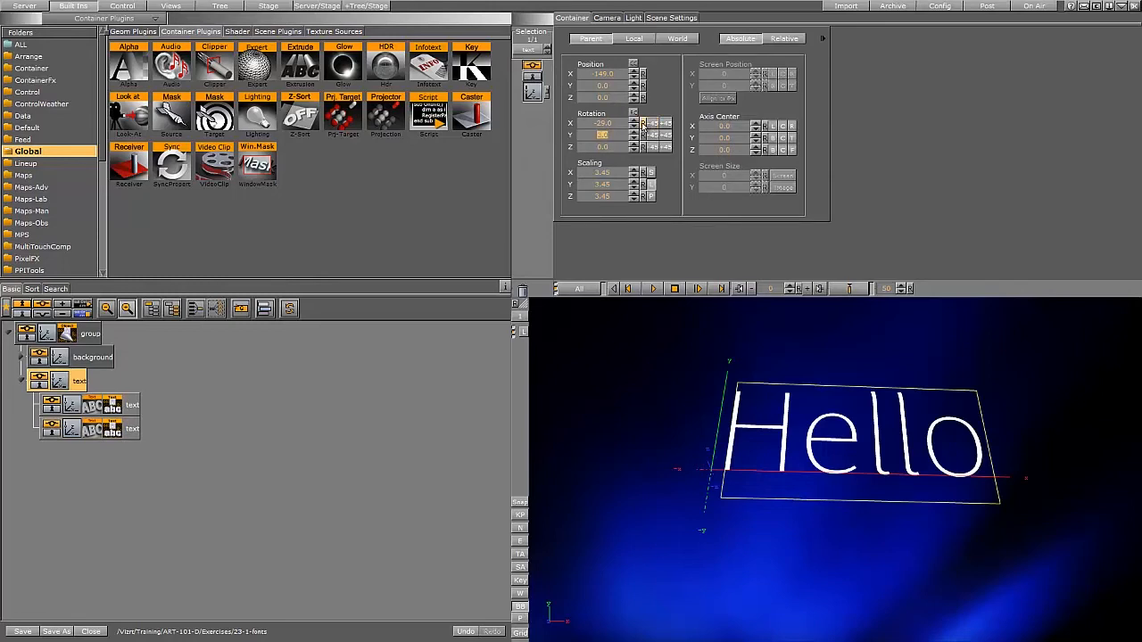
click(644, 123)
click(644, 136)
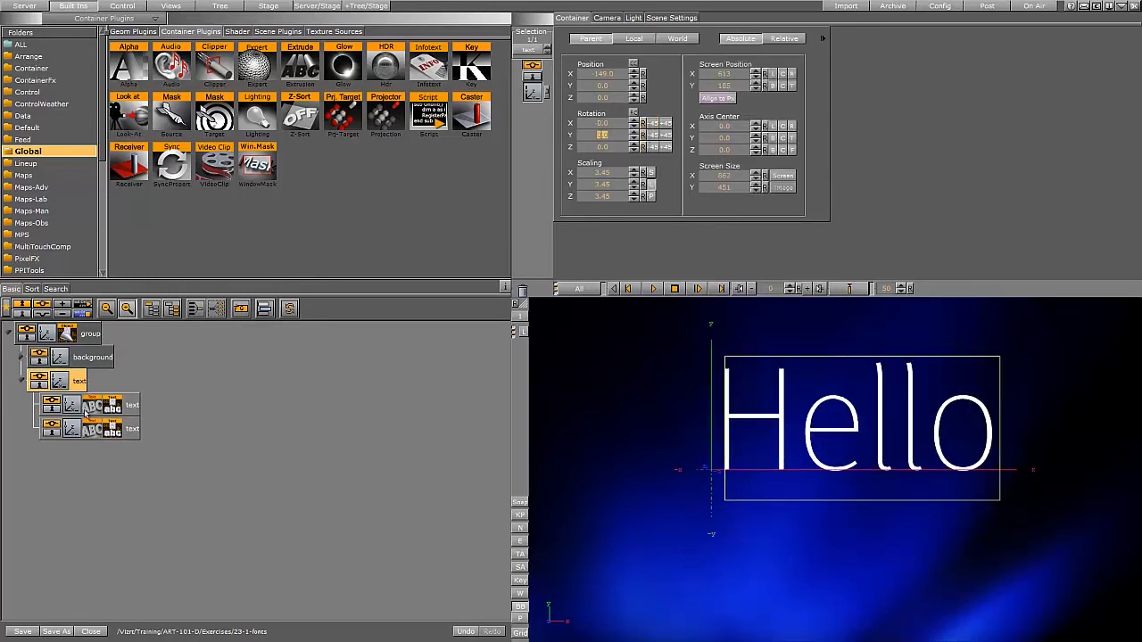
Step: Add the Extrusion plugin and a material to the second child text container
drag(302, 64, 134, 429)
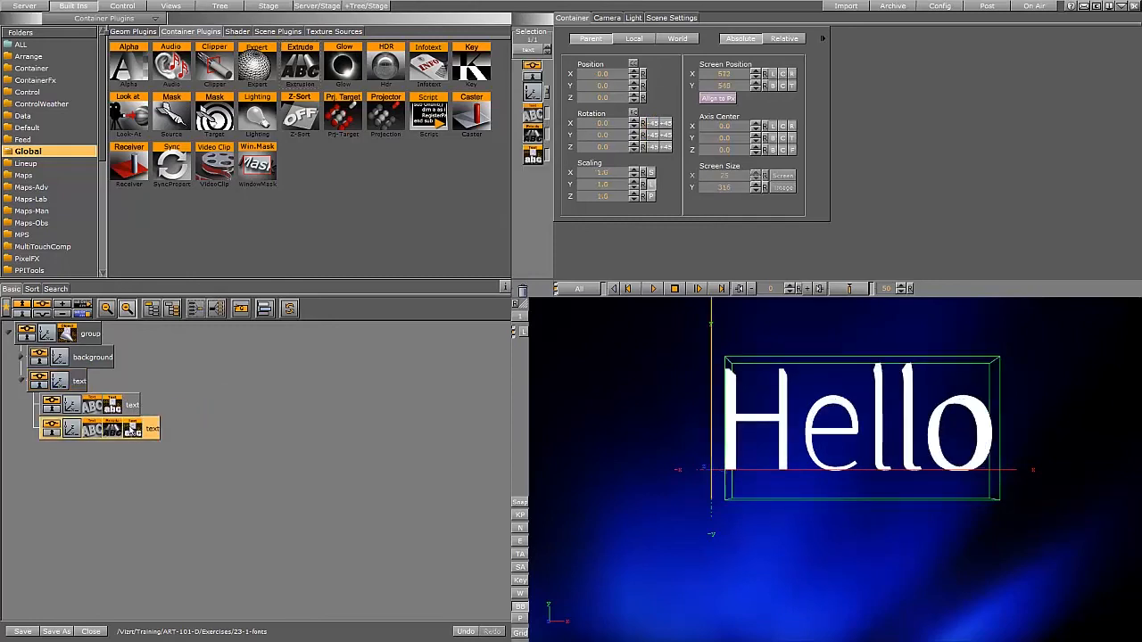
right_click(153, 431)
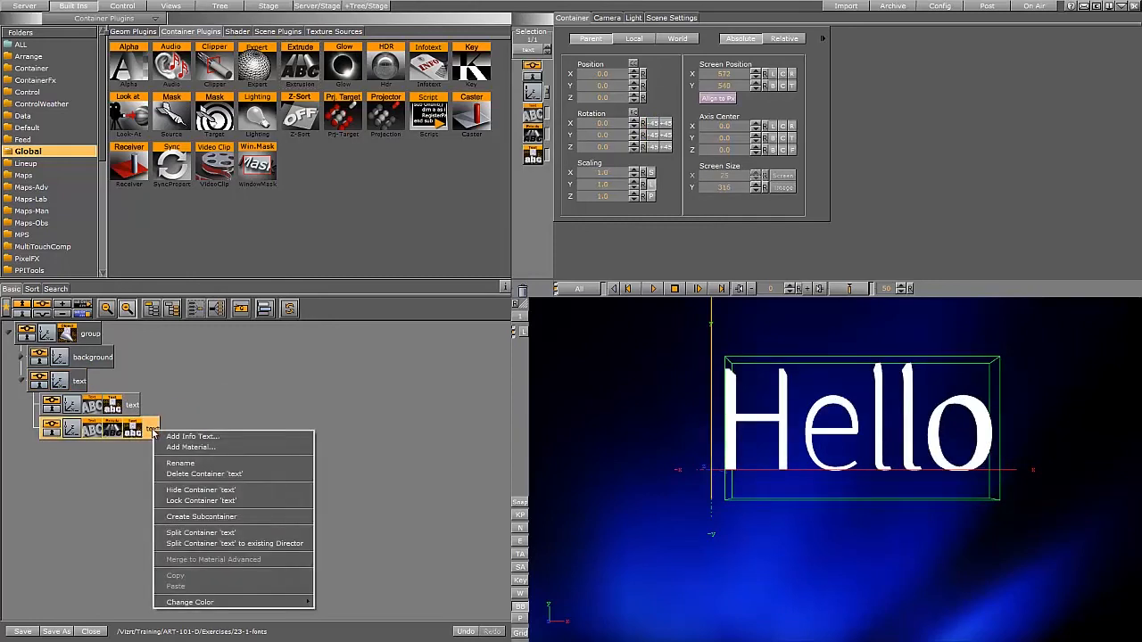
click(183, 447)
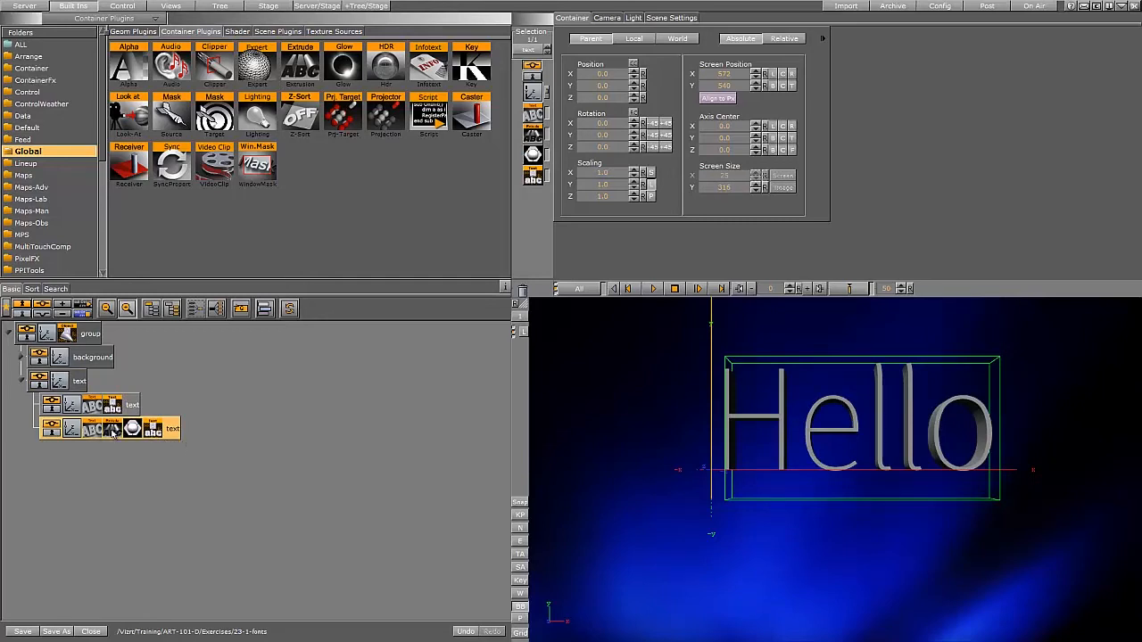
Step: Increase the bevel size in the second text container's extrusion settings to thicken its letters
click(113, 432)
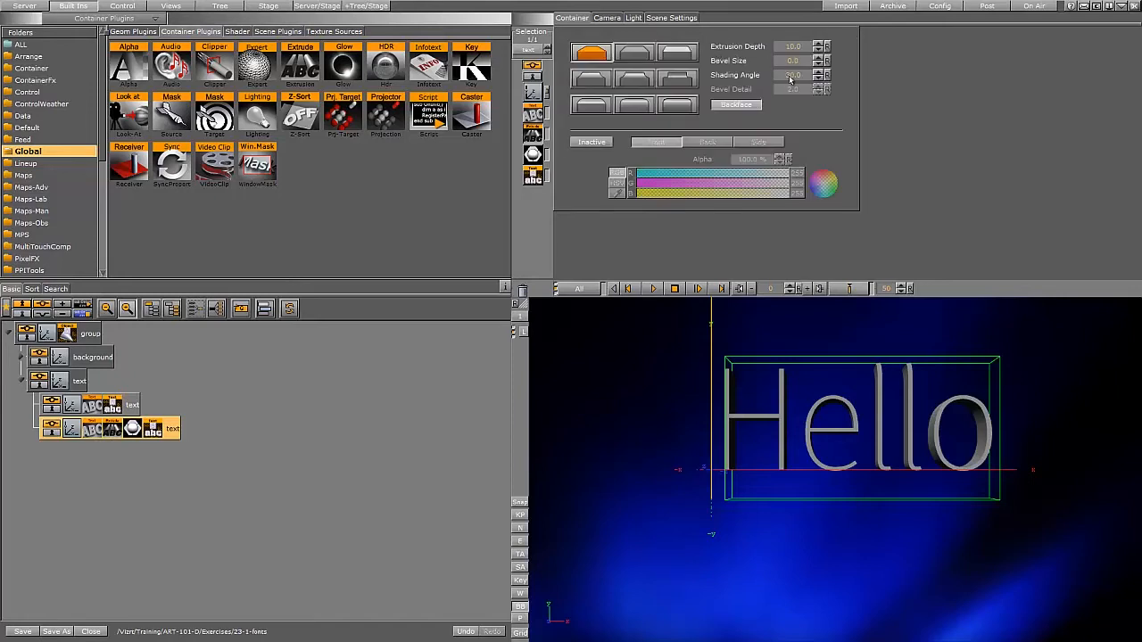
drag(790, 63, 795, 61)
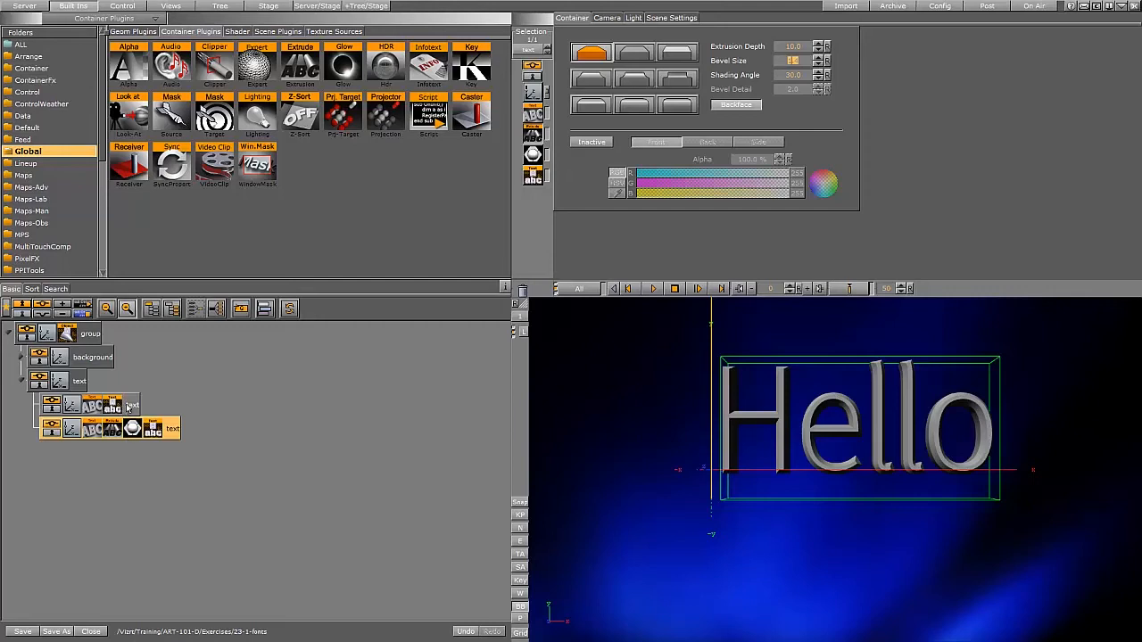
Step: Copy the extruded text's material onto the first child text container and set that copy's emission colour to red
click(131, 407)
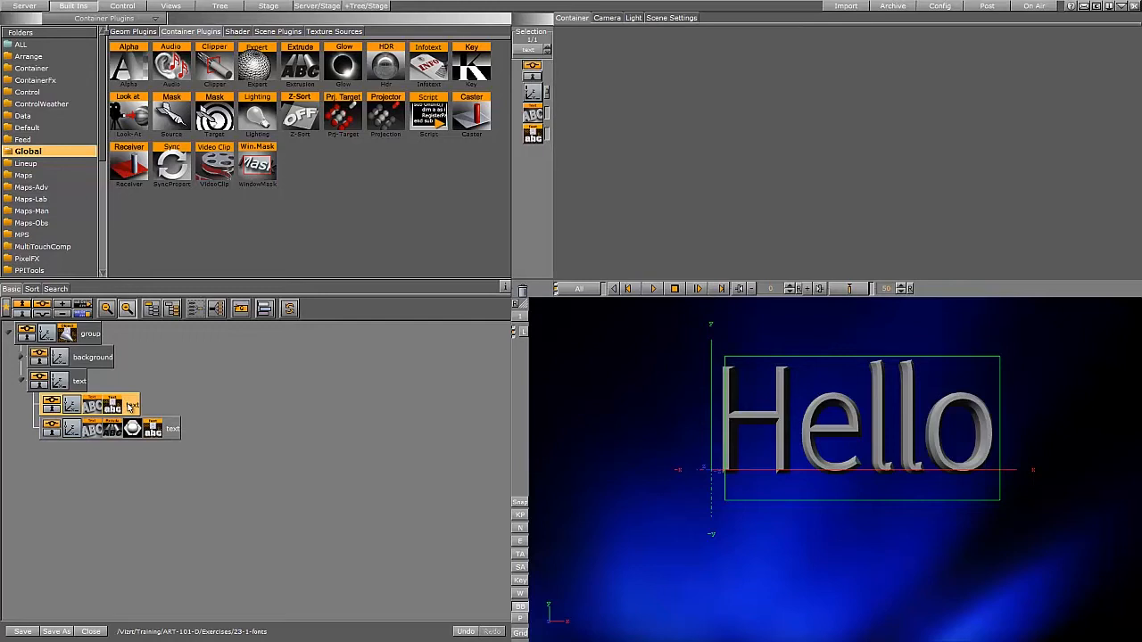
drag(132, 430, 111, 406)
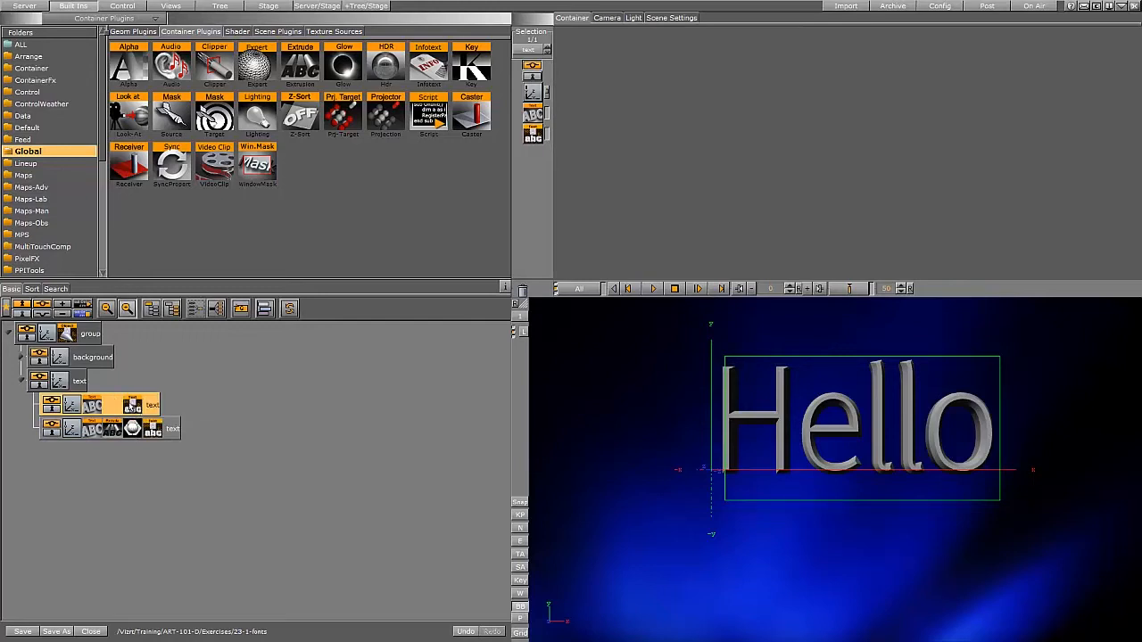
click(110, 407)
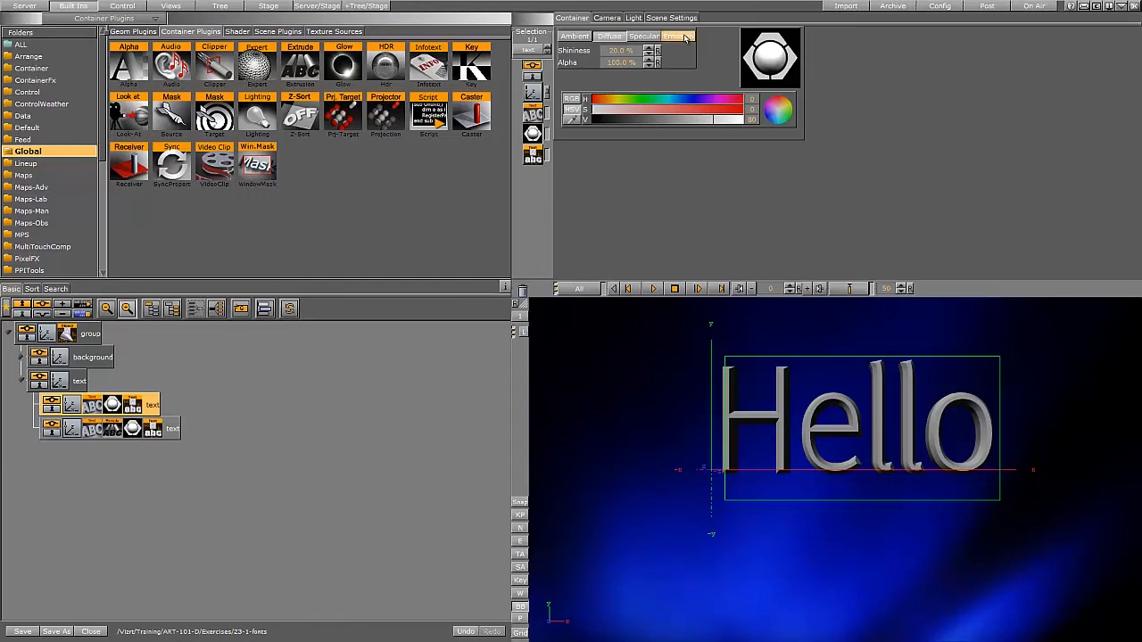
click(682, 36)
click(705, 118)
click(729, 110)
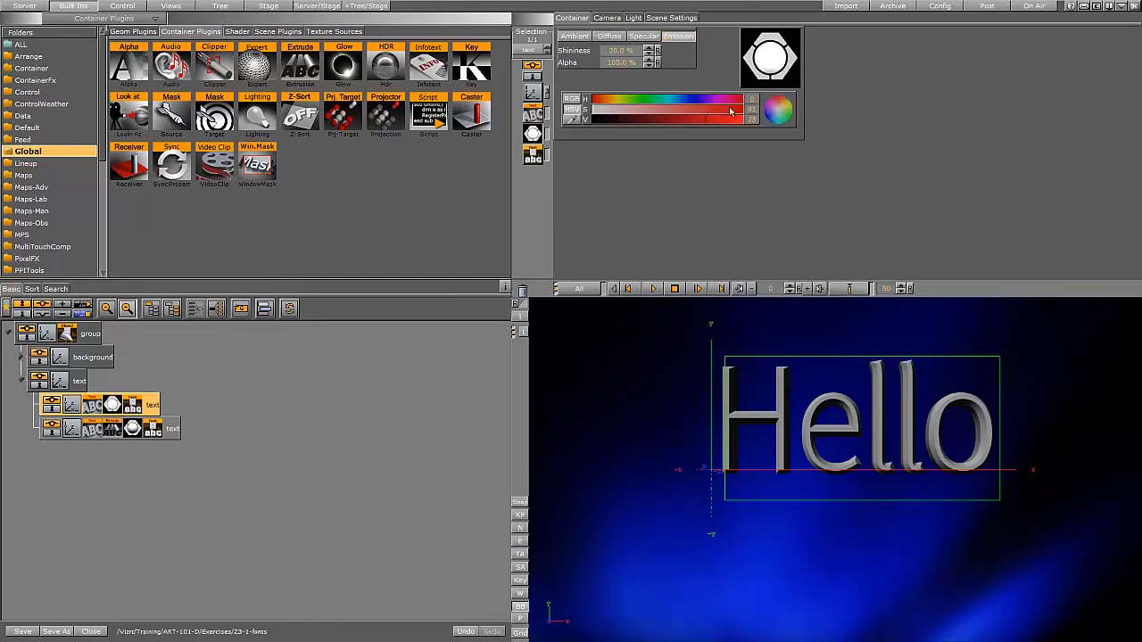
Step: Set the diffuse and specular brightness of the first text container's red material to 0
click(615, 37)
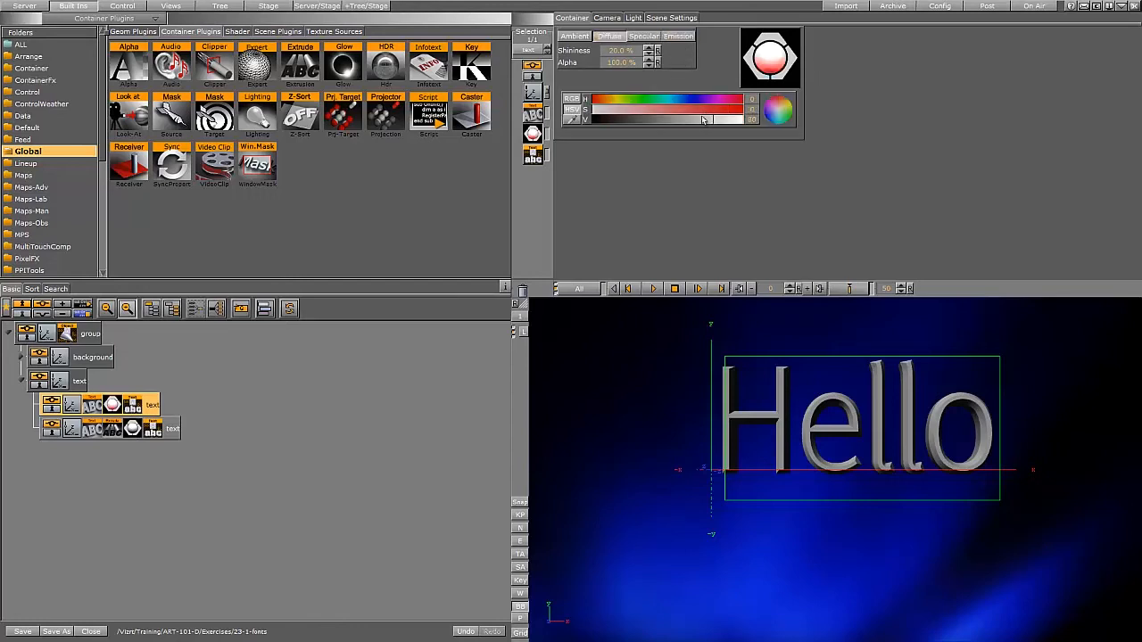
drag(703, 118, 574, 115)
click(640, 38)
drag(648, 123, 546, 119)
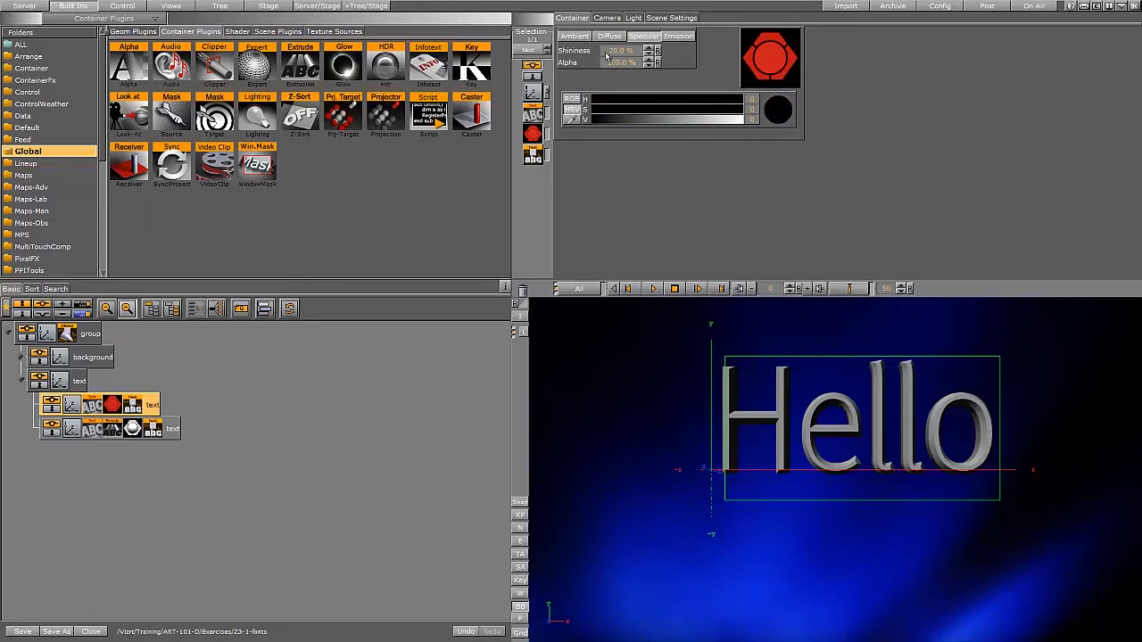
Step: Move the flat red text container slightly forward in Z, in front of the extruded text
click(533, 93)
click(602, 97)
text(0)
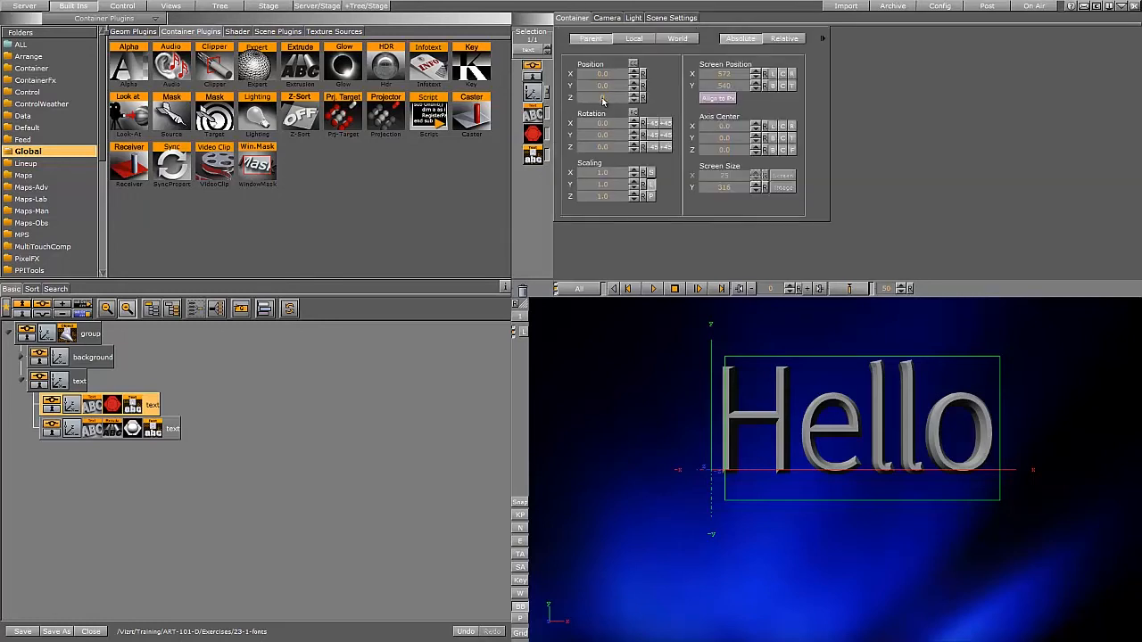
key(Return)
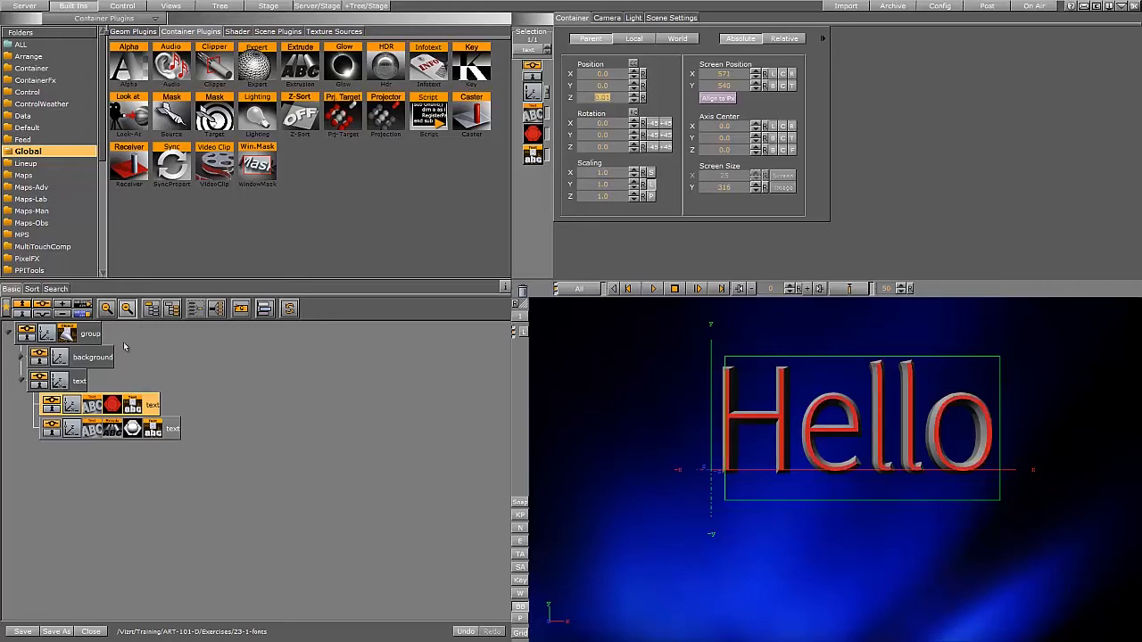
Step: Rotate the parent text container to -33.0 around Y
click(59, 382)
drag(614, 134, 593, 164)
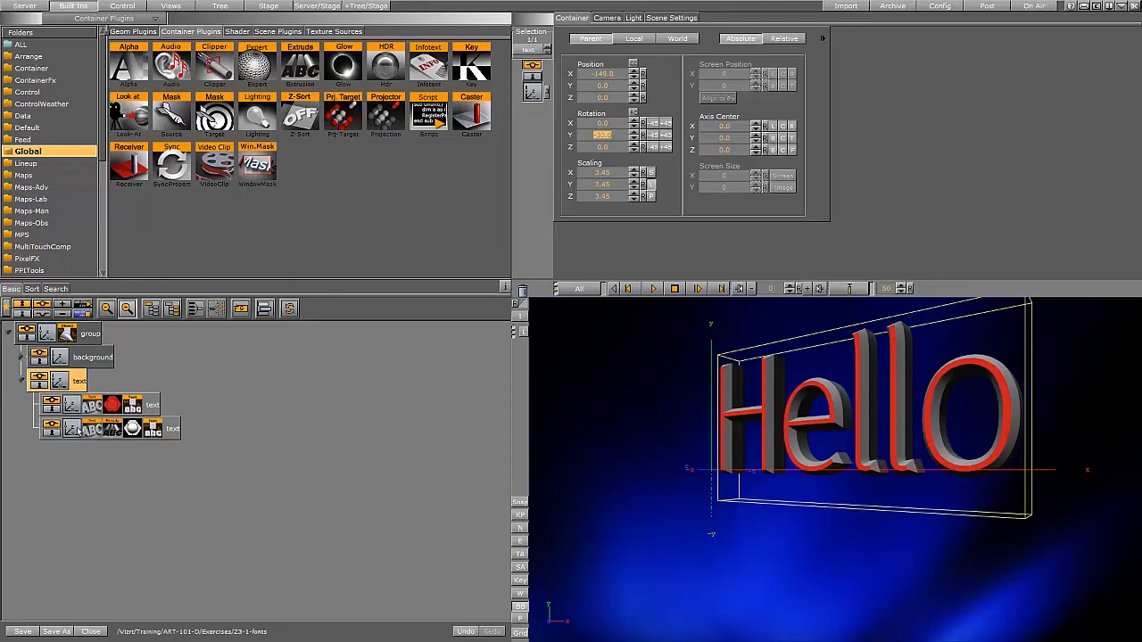
Step: Reduce the extruded text container's Z scaling to almost zero to flatten it into an outline
click(70, 432)
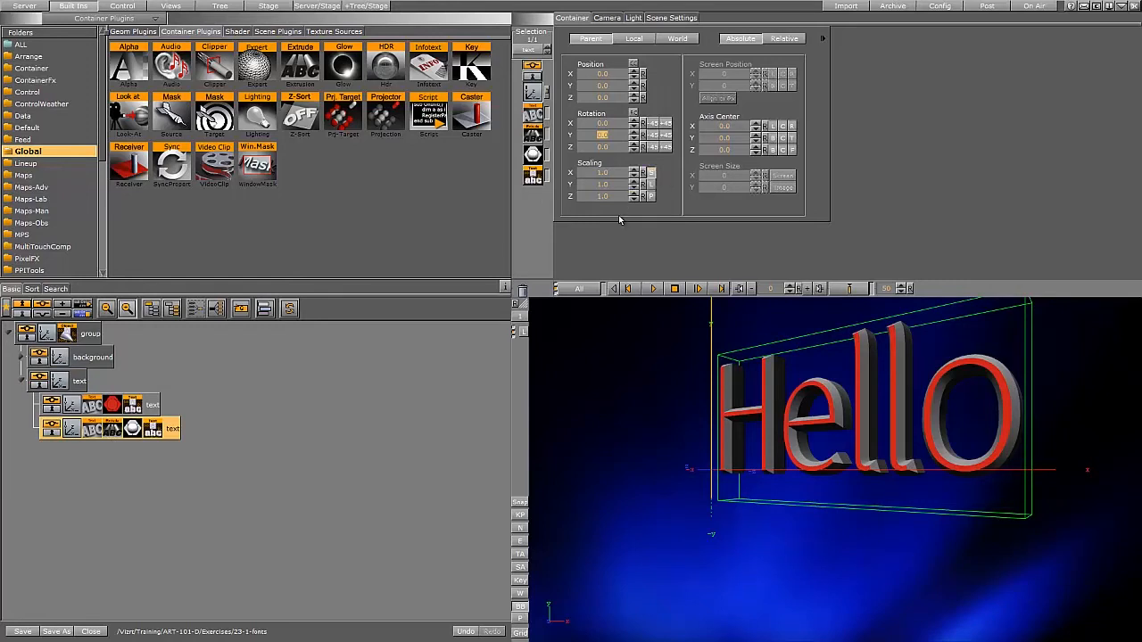
drag(612, 200, 547, 205)
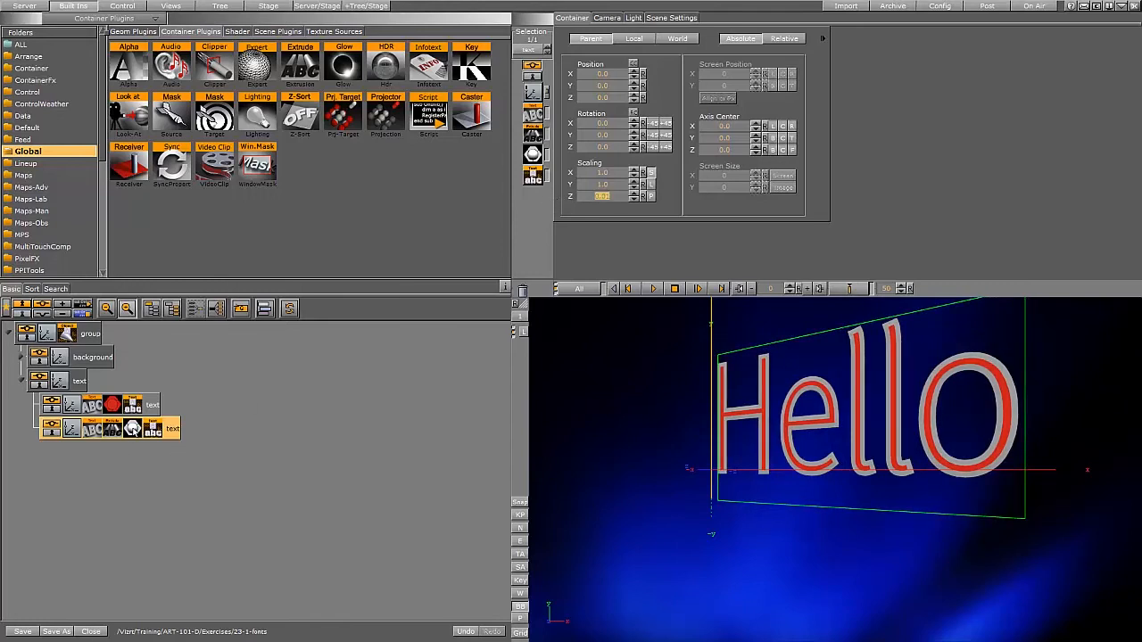
Step: Darken the specular and diffuse colours of the extruded text container's material to black
click(533, 154)
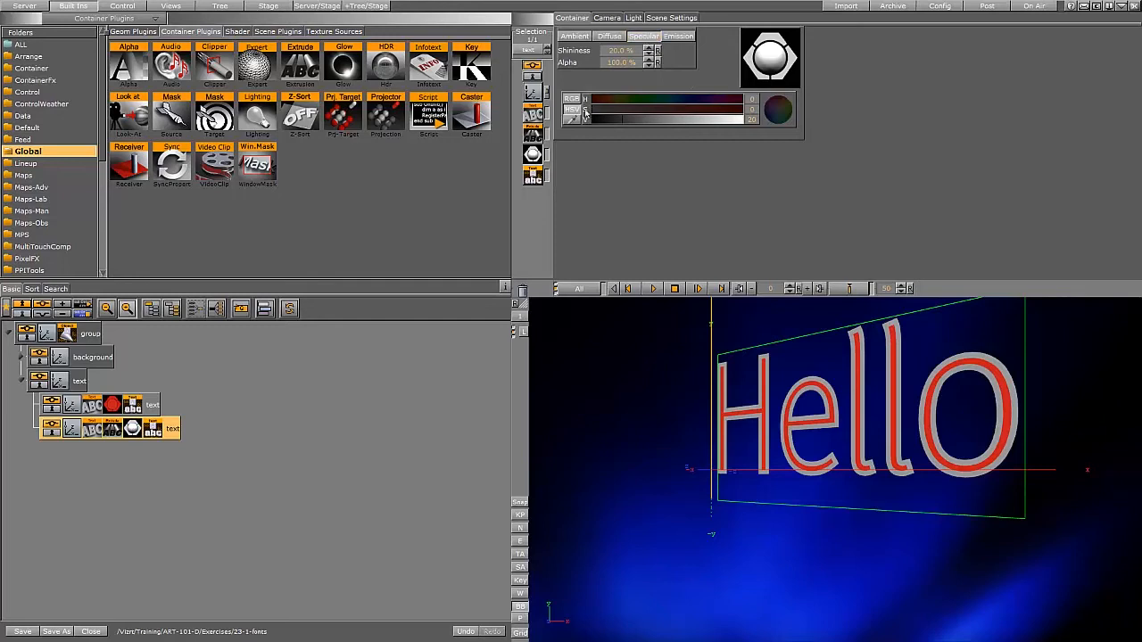
drag(615, 119, 574, 121)
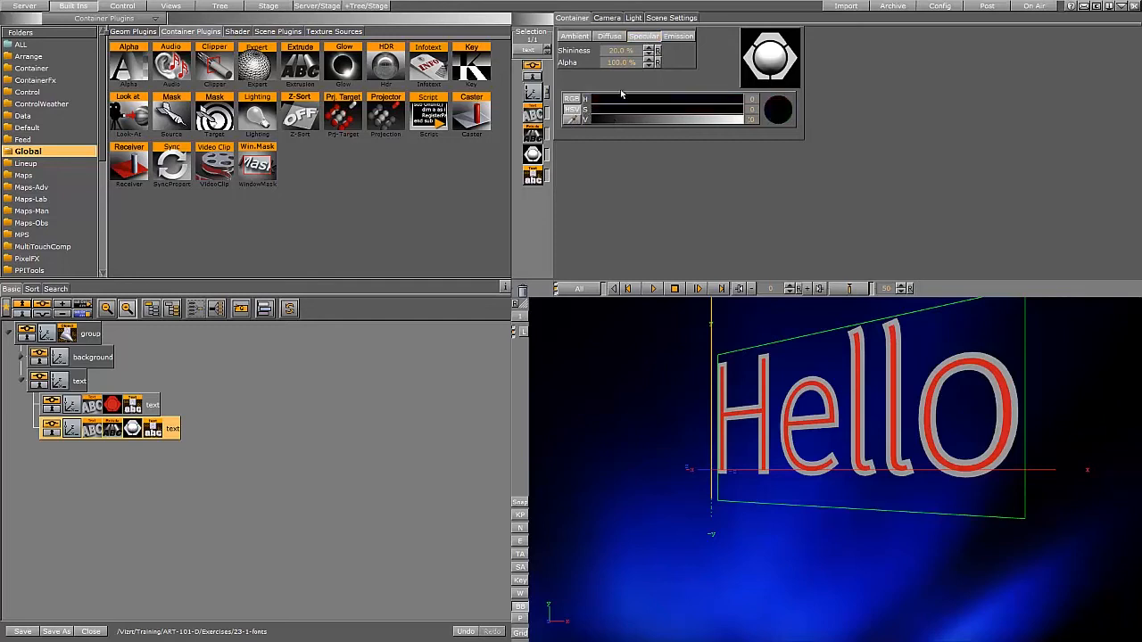
click(614, 37)
drag(693, 118, 755, 109)
Step: Set the extruded text material's emission to orange with hue 28, saturation 100 and value 53
click(678, 36)
click(670, 100)
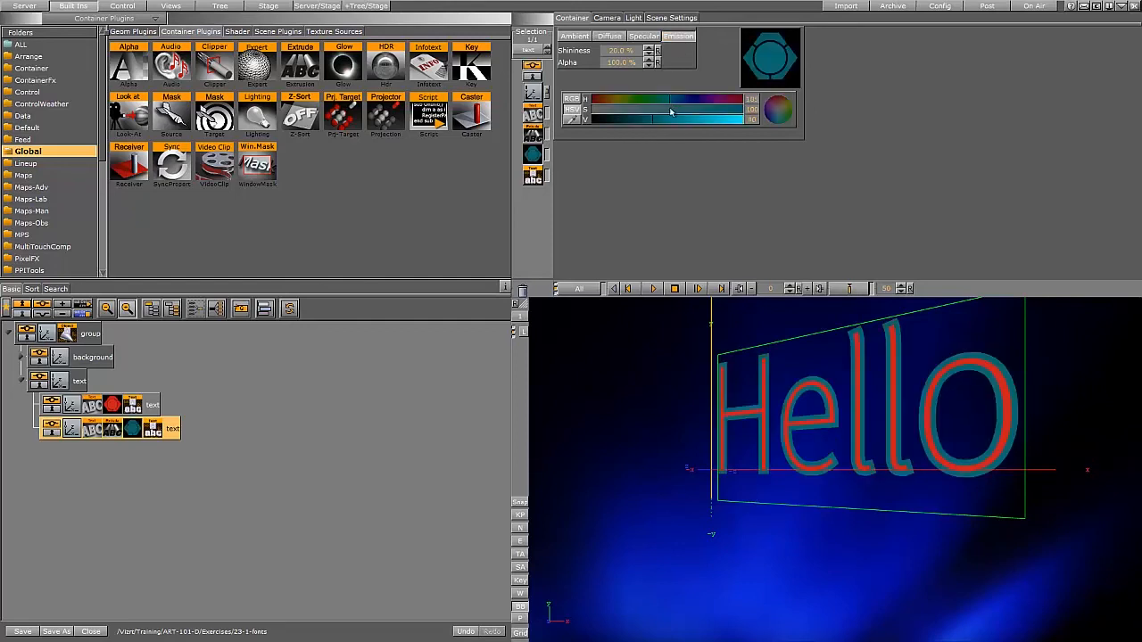
click(602, 100)
drag(639, 118, 669, 120)
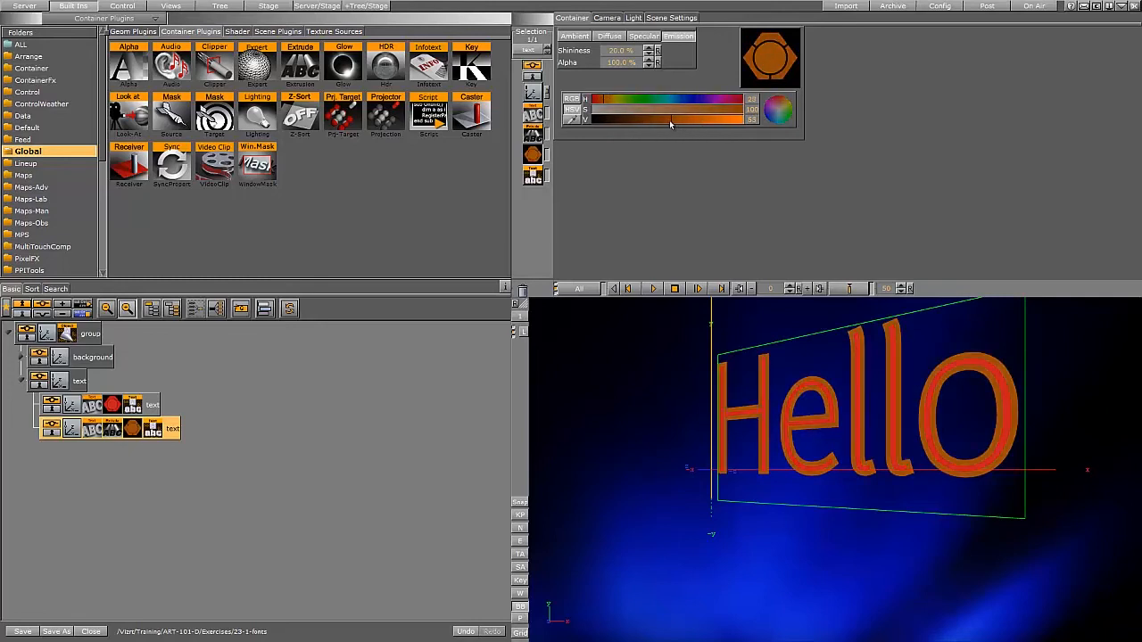
Step: Reduce the extrusion's Bevel Size to thin the outline, and lighten its emission colour to a near-white with saturation 4
click(111, 430)
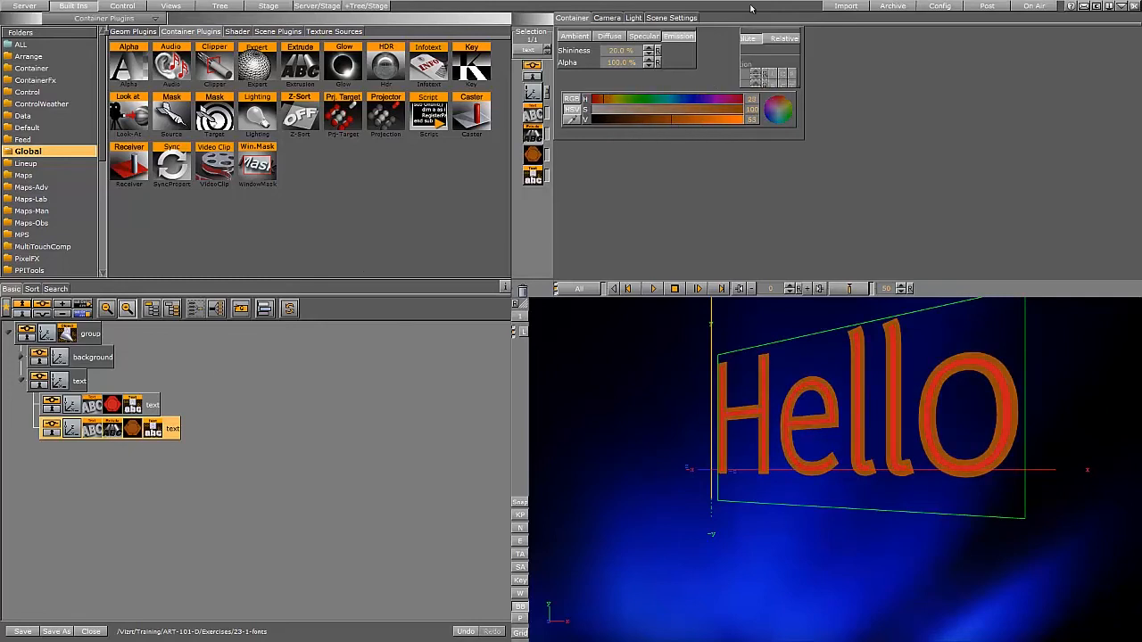
drag(802, 61, 792, 60)
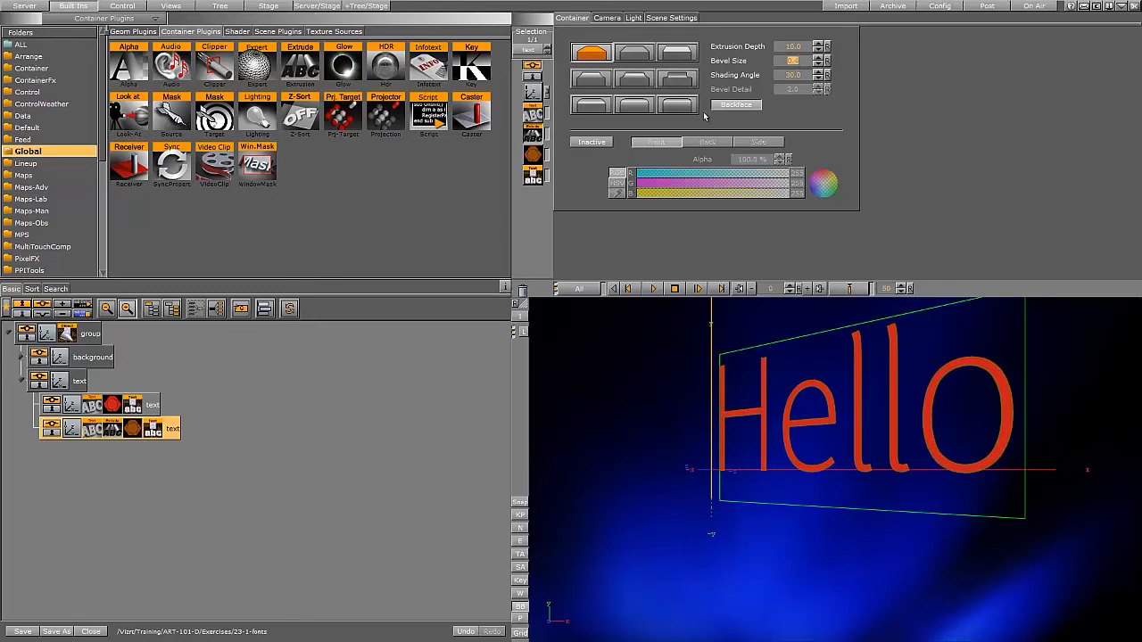
click(533, 155)
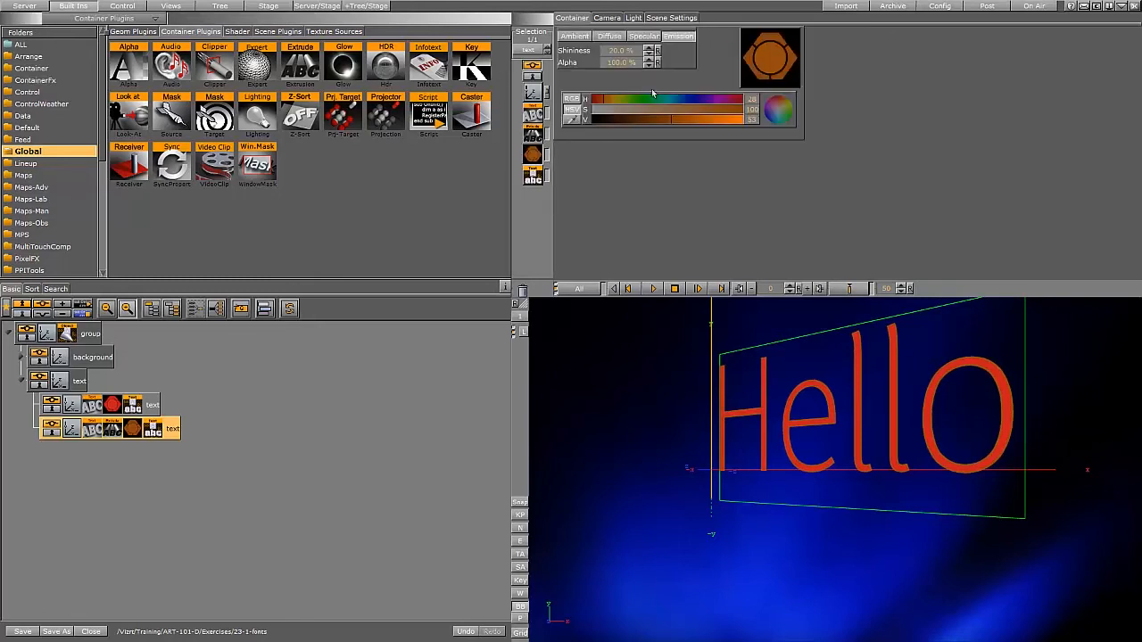
drag(635, 112, 600, 113)
drag(674, 120, 702, 121)
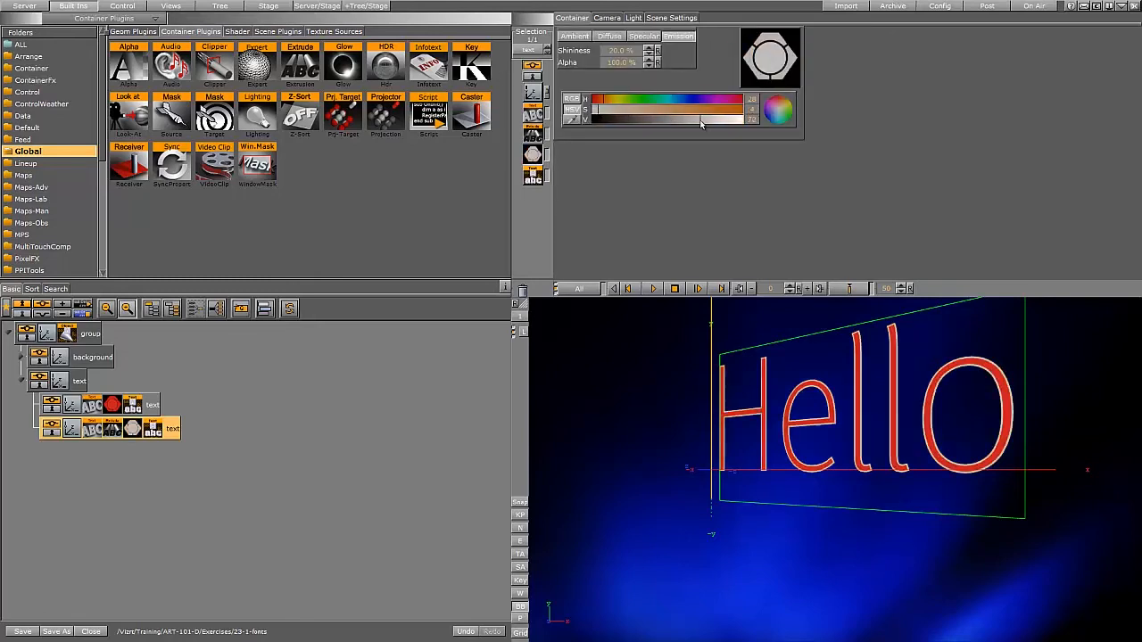
Step: Reset the parent text container's Y rotation to 0.0
click(71, 385)
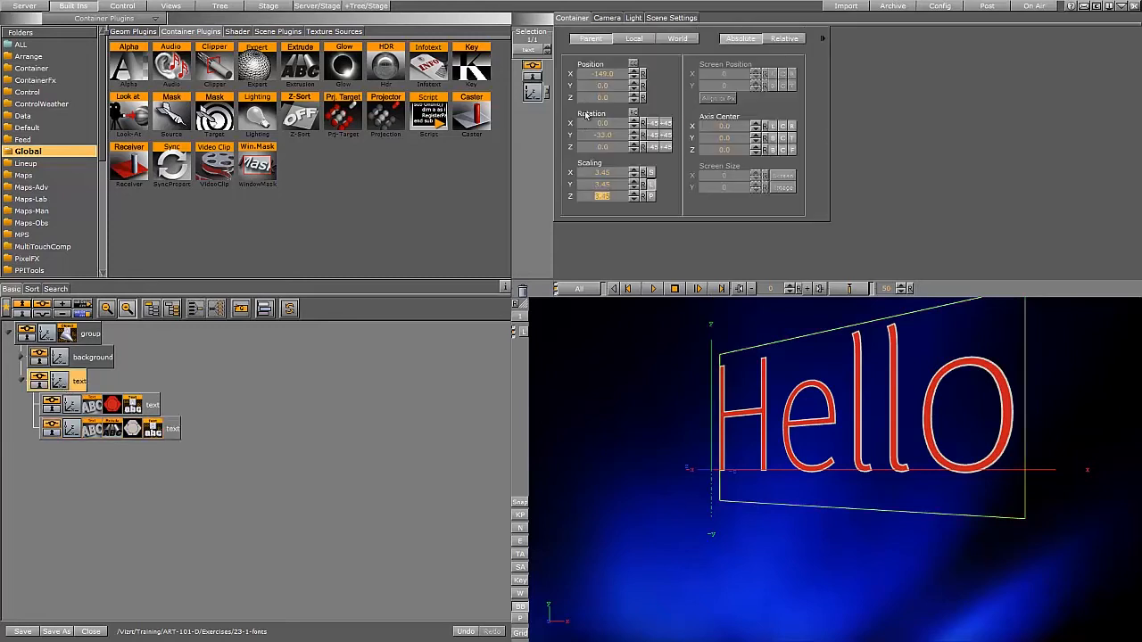
drag(614, 143, 635, 134)
click(644, 136)
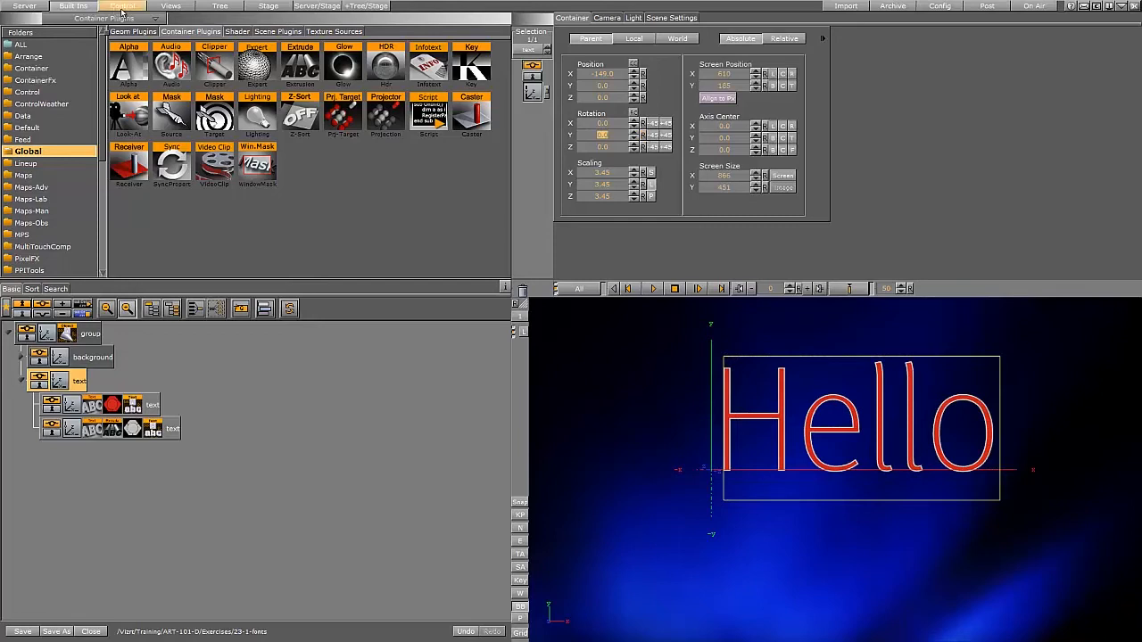
Step: Change the text value of the group's control object to ABC
click(118, 8)
click(161, 59)
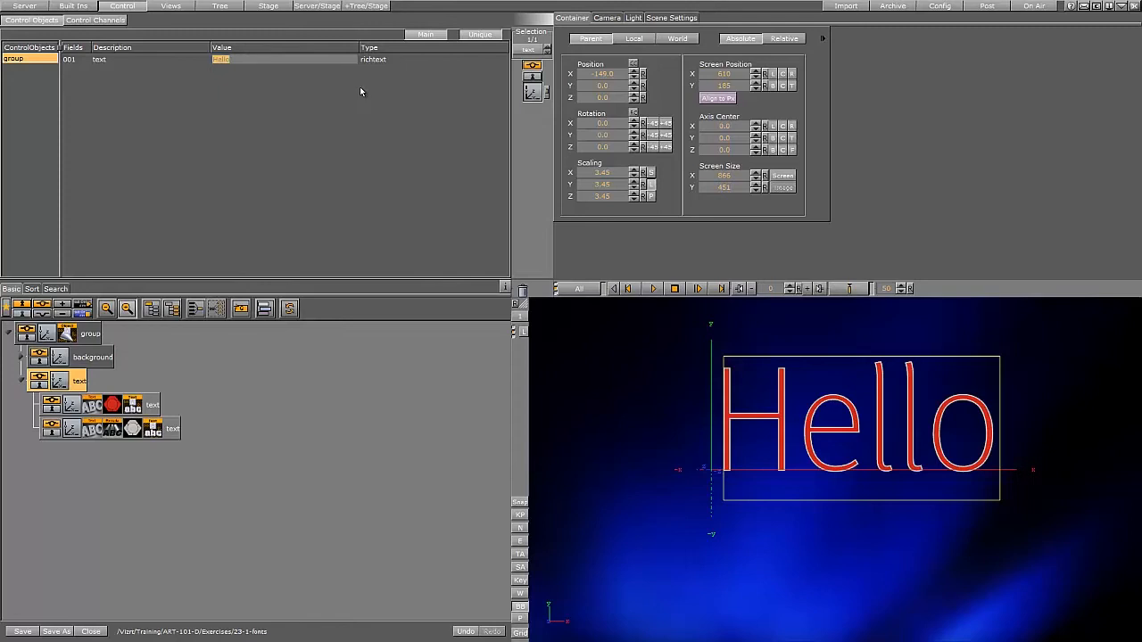
text(ABC)
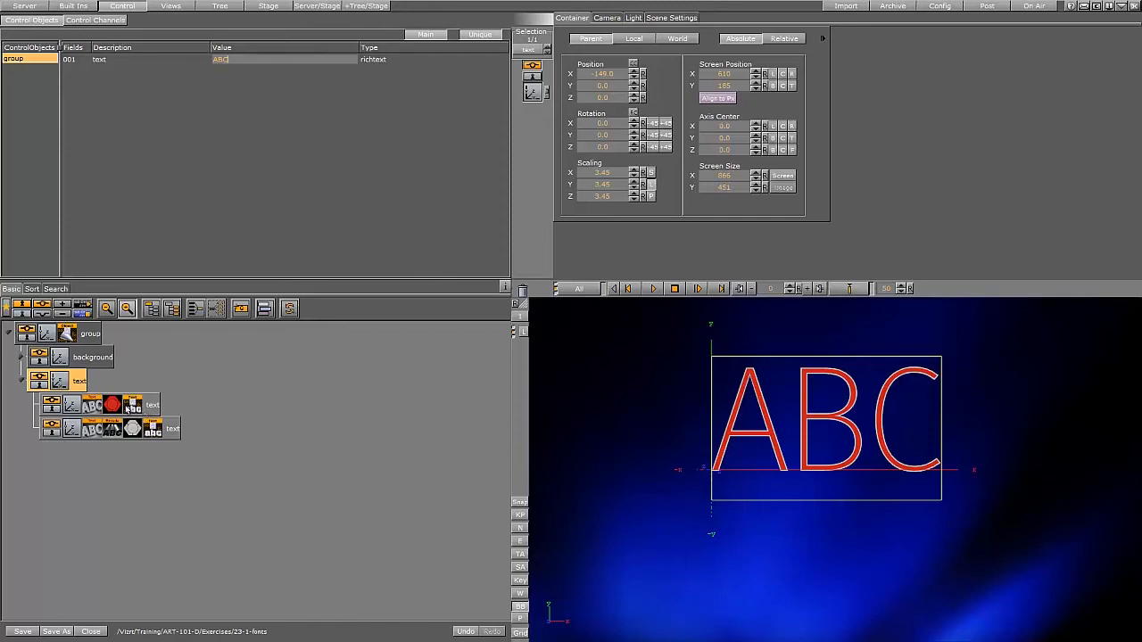
Step: Delete the extruded text container and remove the red material from the remaining text container
click(92, 408)
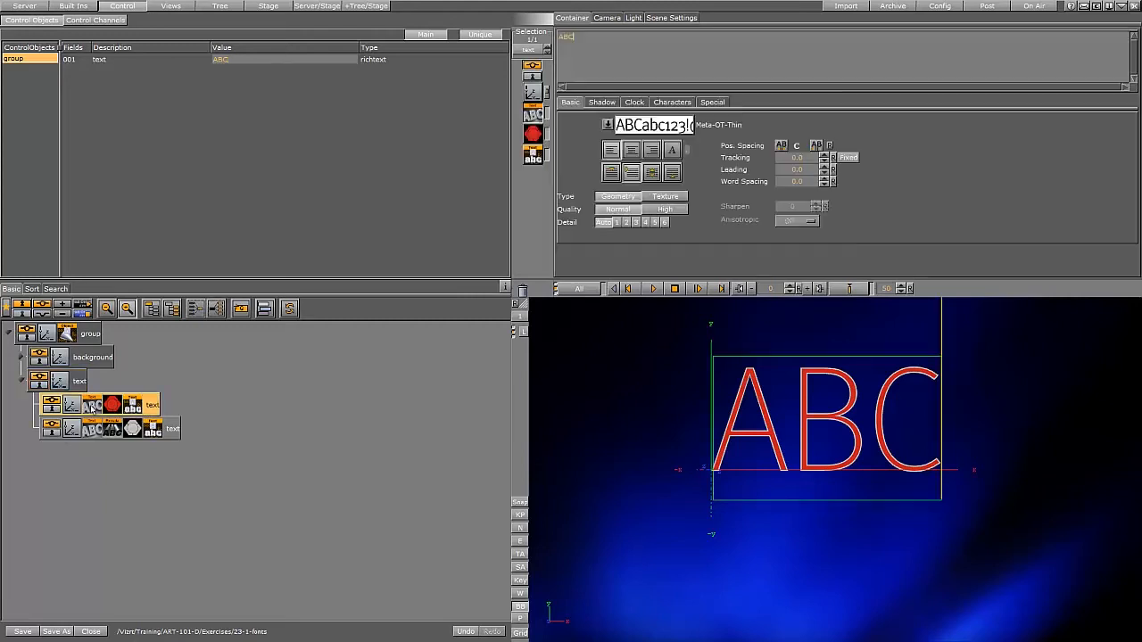
drag(52, 428, 523, 291)
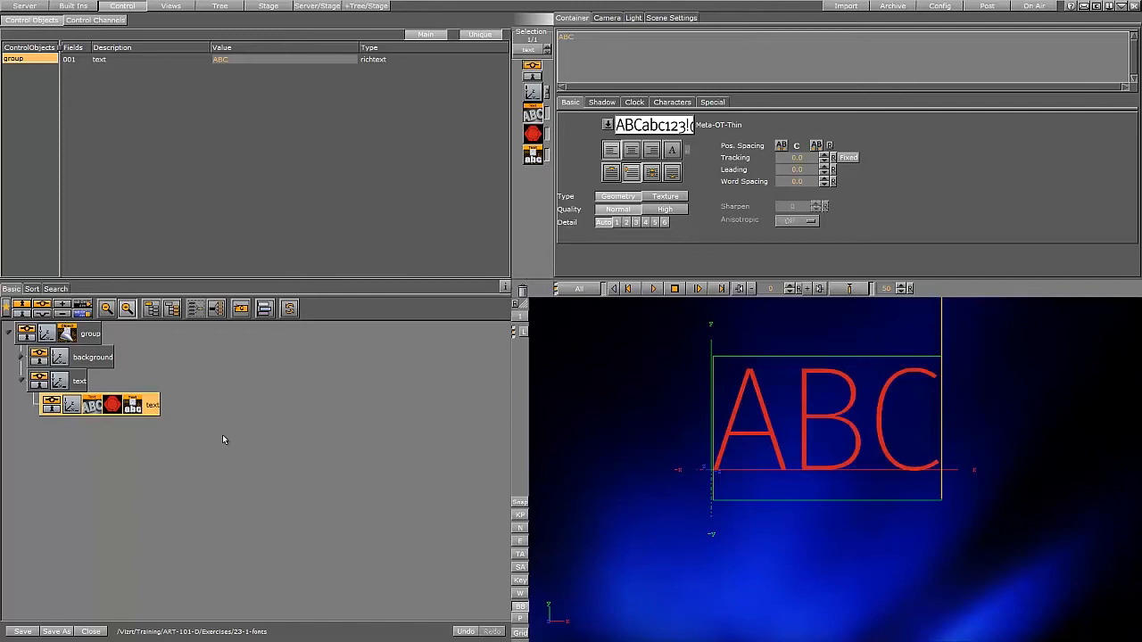
drag(112, 406, 523, 291)
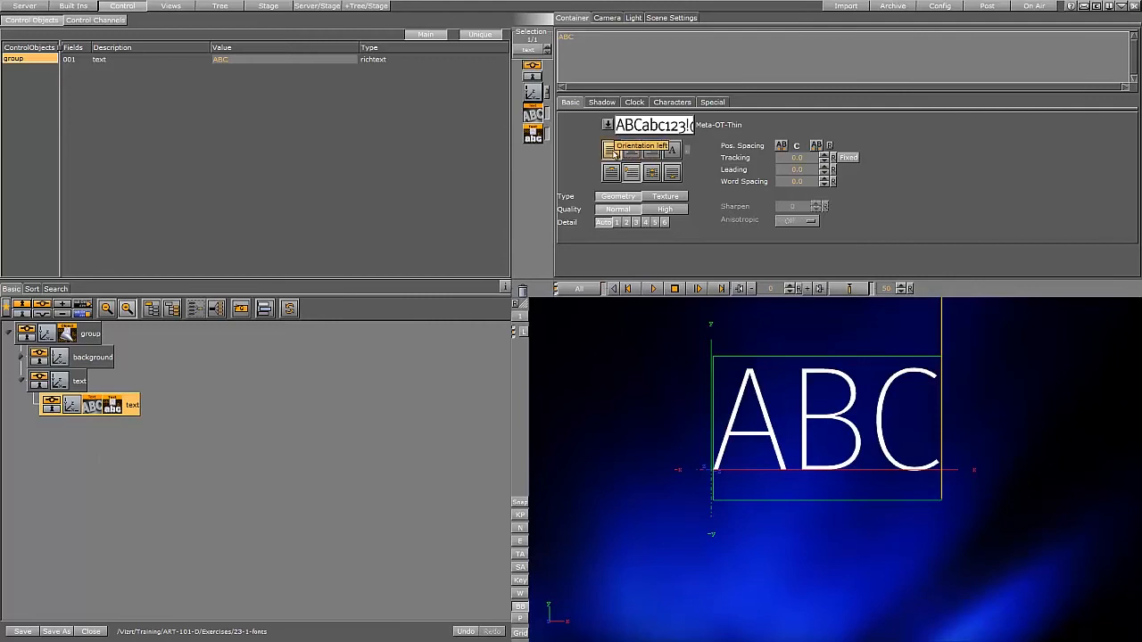
Step: Set the text's orientation to center and test it by appending cdsc to ABC and erasing it again
click(631, 150)
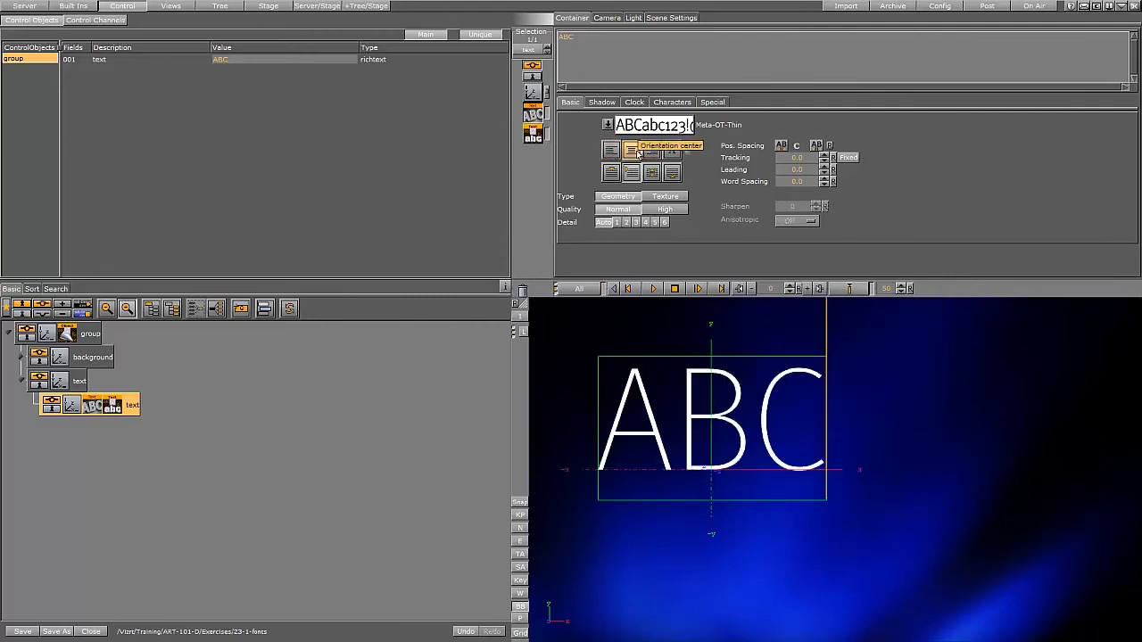
click(640, 37)
text(cdsc)
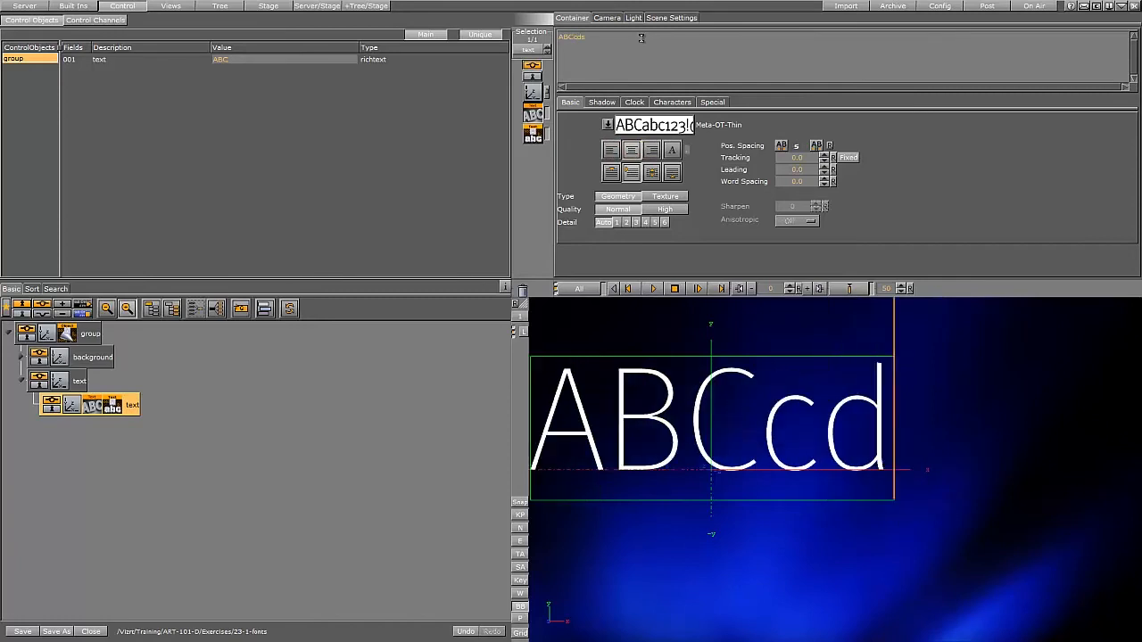
key(BackSpace)
key(BackSpace)
key(BackSpace)
key(BackSpace)
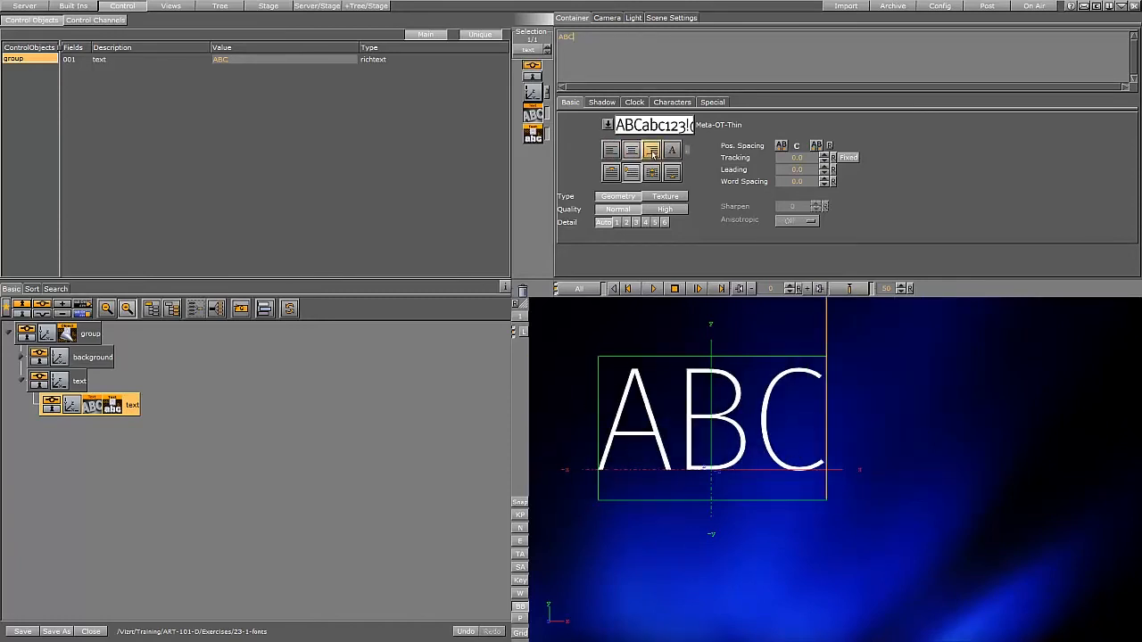
Step: Set the text's orientation to right and add a second line reading cdscsd
click(651, 150)
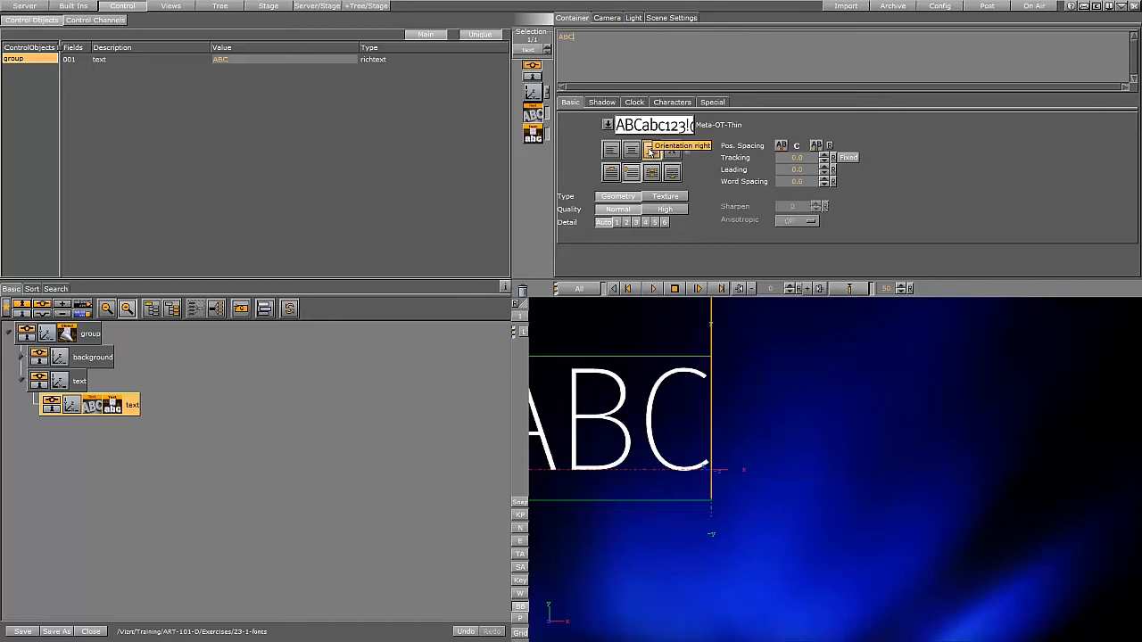
key(Return)
text(cdscsd)
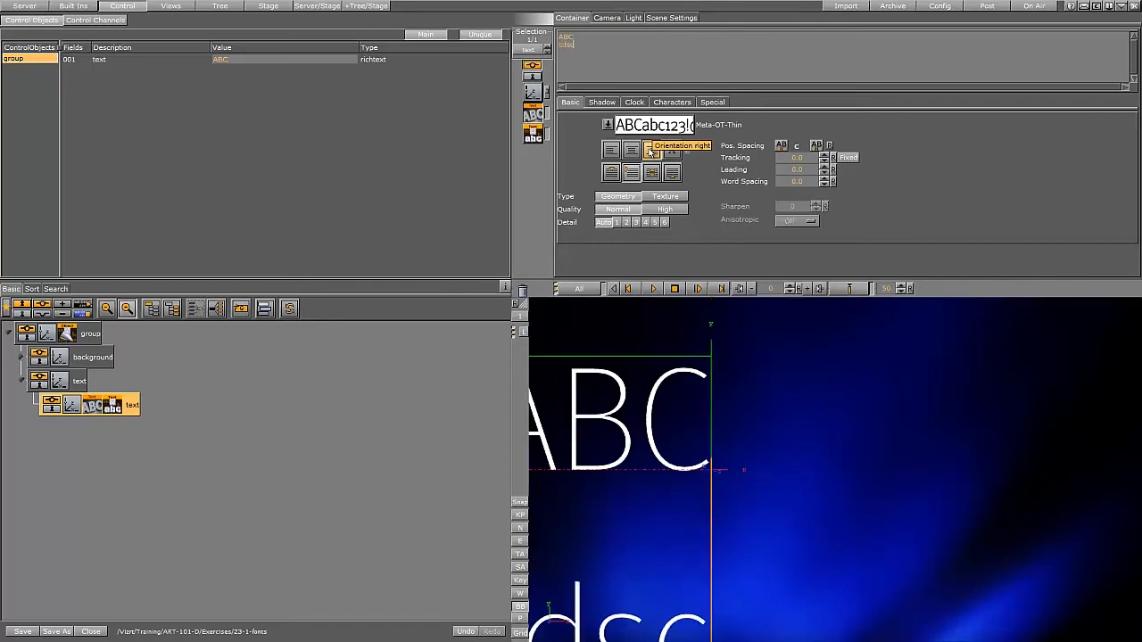
Step: Move the two-line text to X 114.0, Y 35.0 and scale it proportionally to 0.49
click(533, 93)
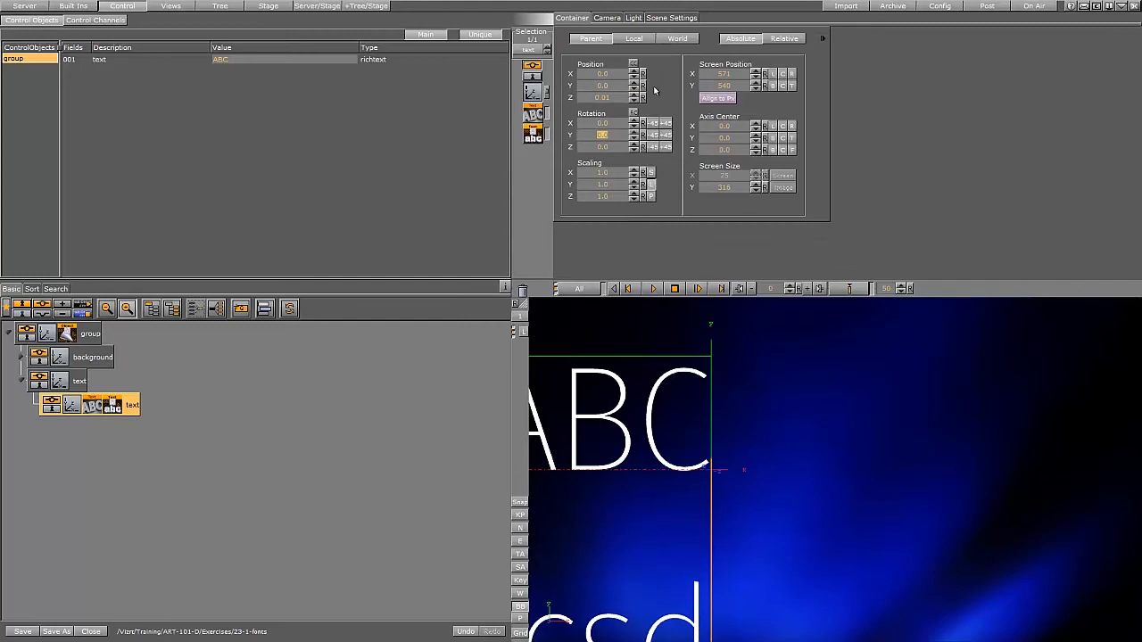
drag(598, 74, 665, 76)
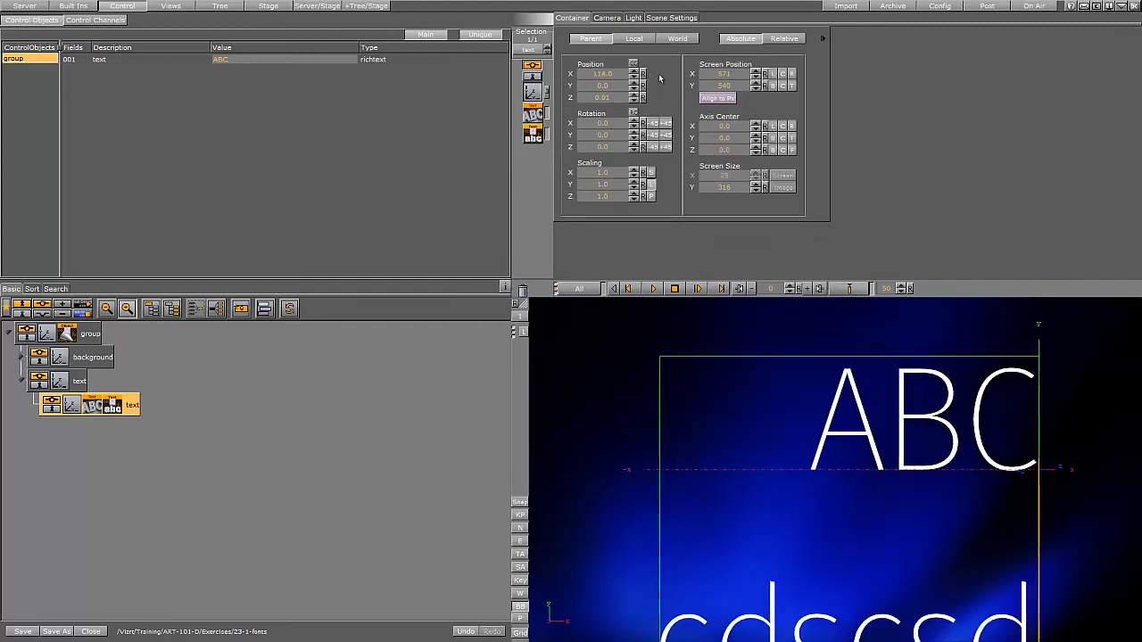
drag(611, 185, 585, 187)
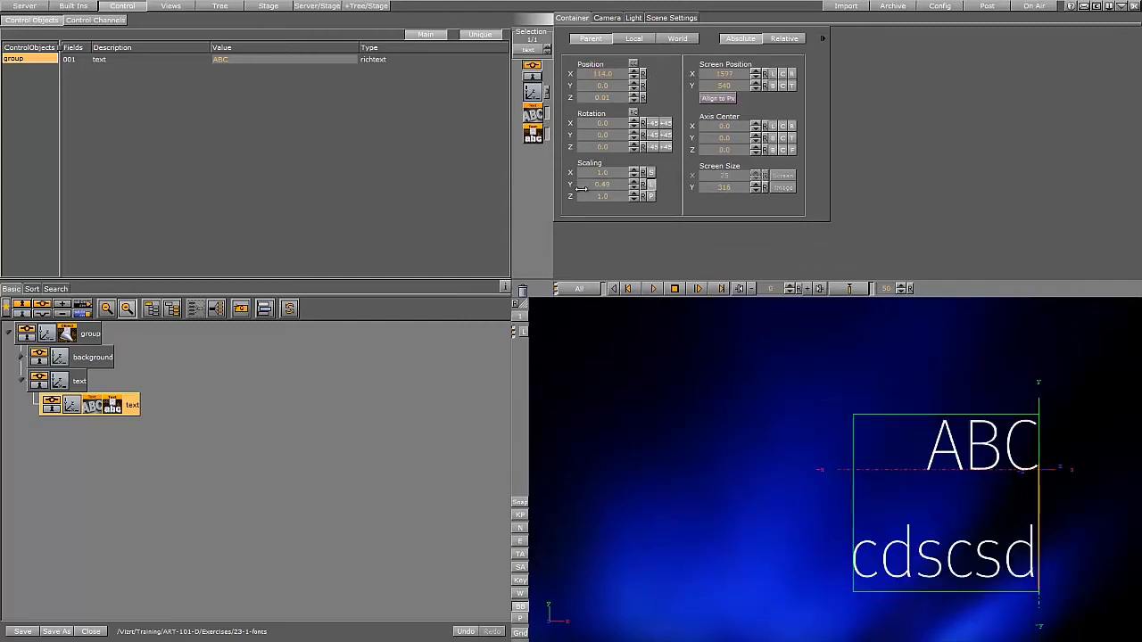
drag(602, 85, 616, 86)
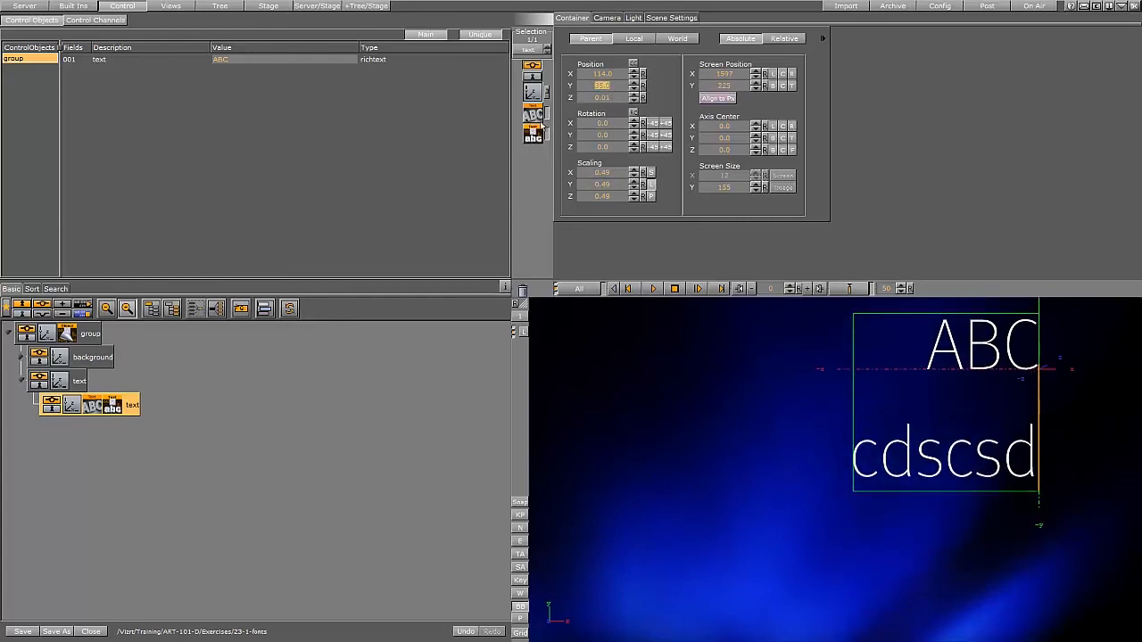
Step: Delete the cdscsd line from the text, leaving only ABC
click(533, 115)
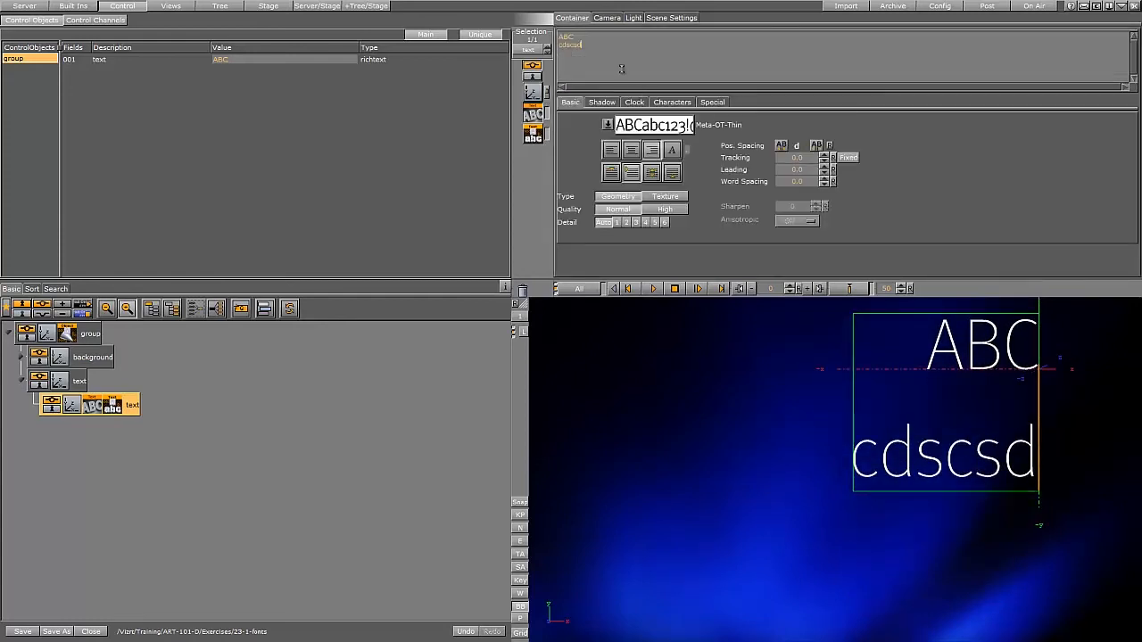
drag(555, 49, 550, 48)
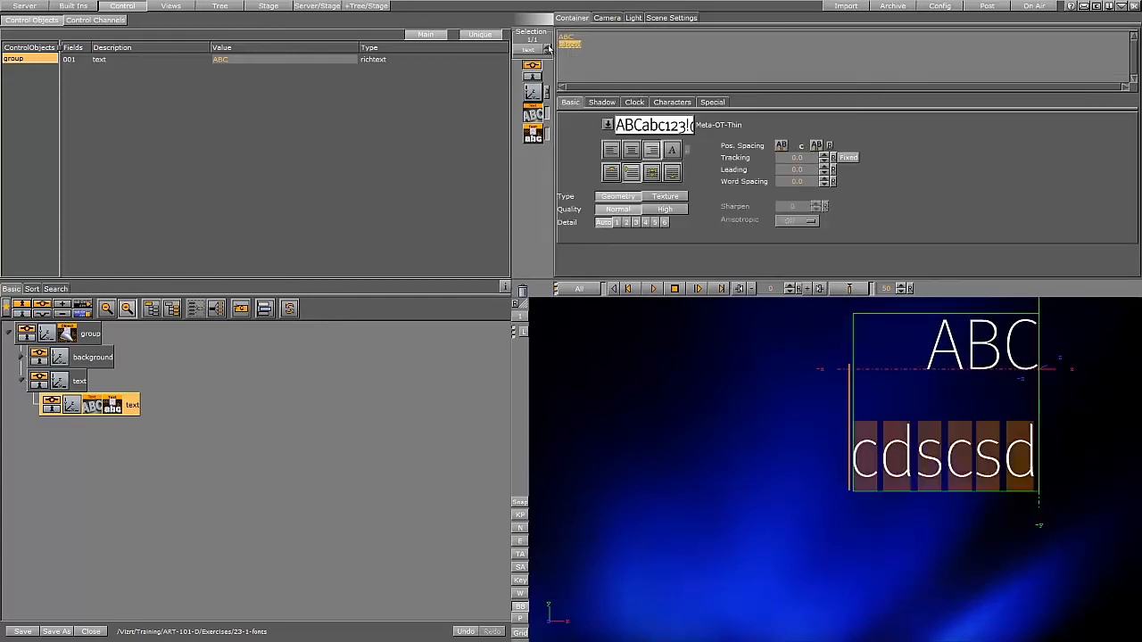
key(BackSpace)
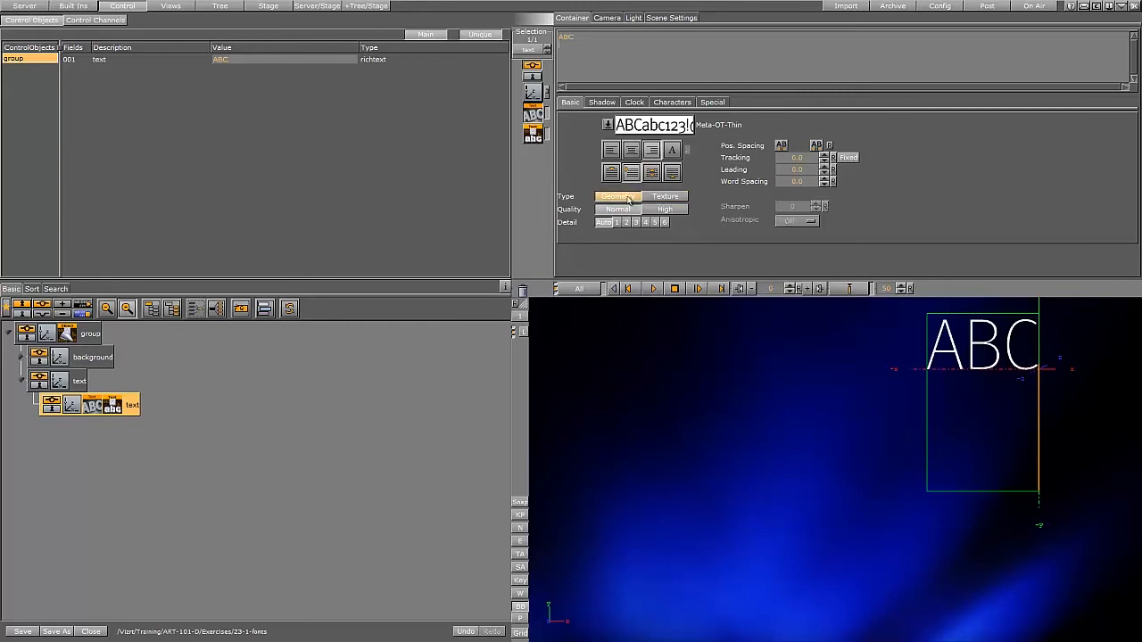
Step: Scale the ABC text to 1.31 at Y -22.0 and inspect its geometry in wireframe view
click(78, 408)
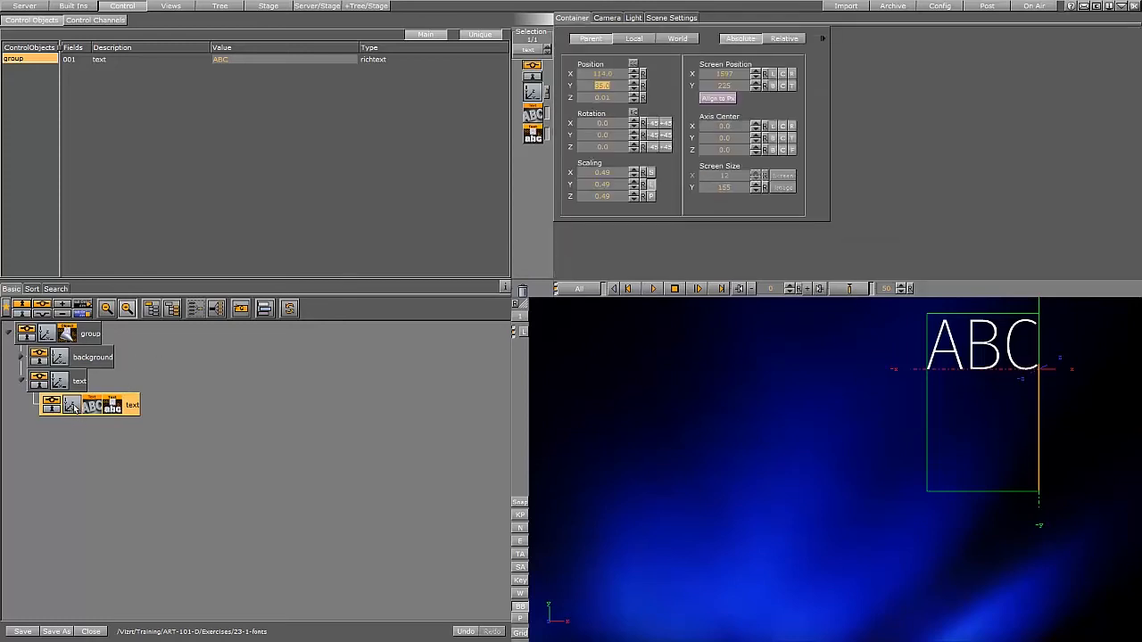
drag(619, 185, 693, 189)
drag(614, 87, 564, 106)
click(521, 594)
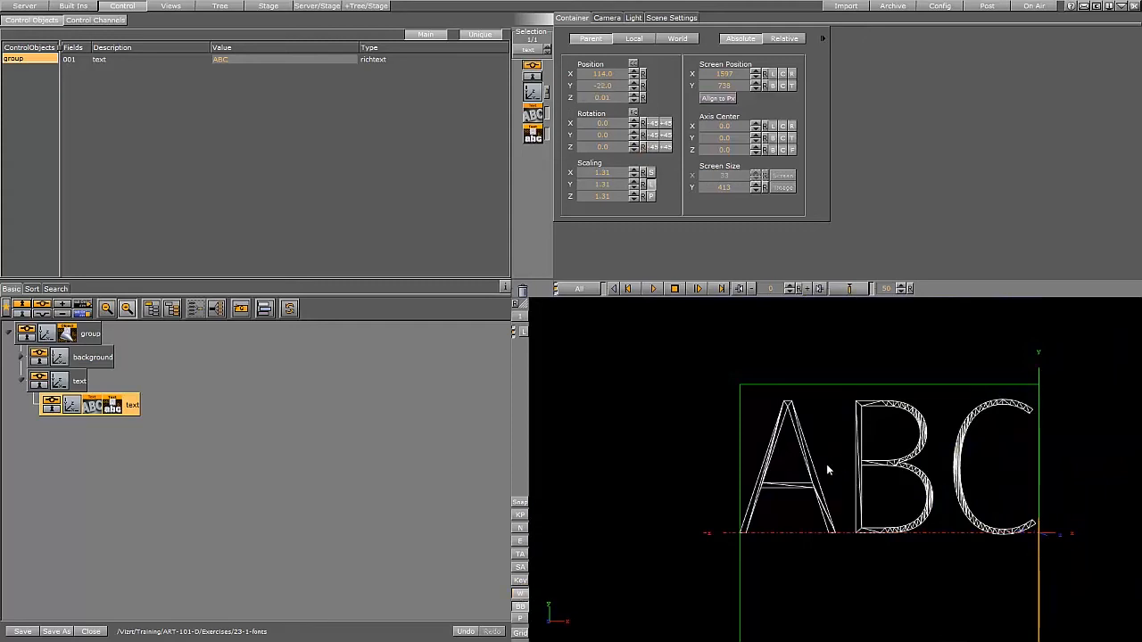
click(522, 595)
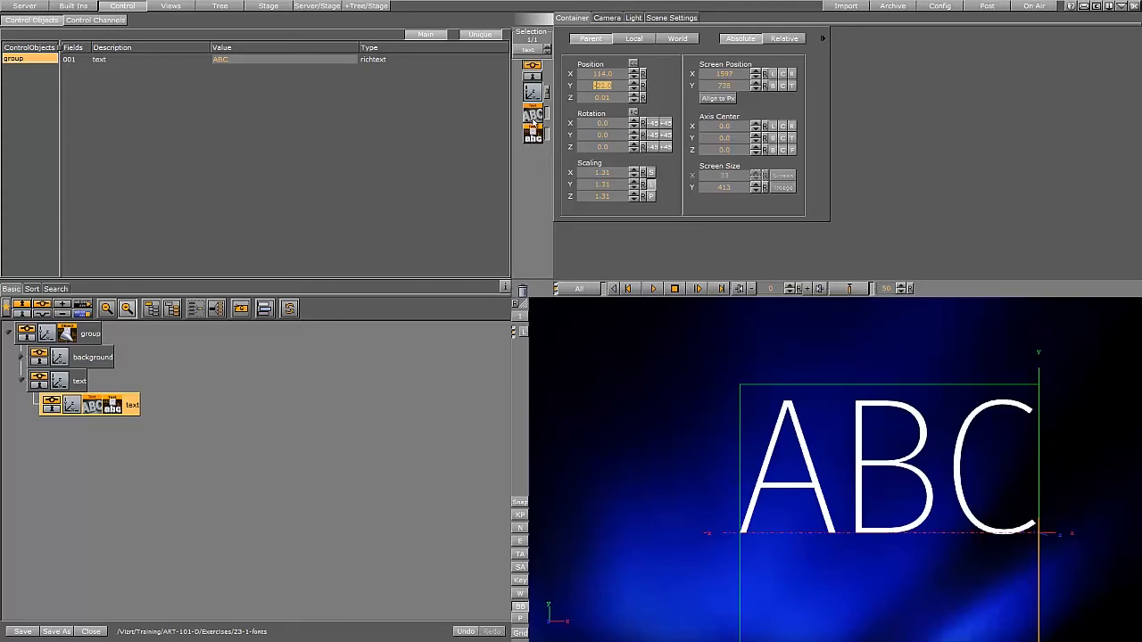
Step: Switch the ABC text's type to Texture and set its tracking to 3.2
click(533, 116)
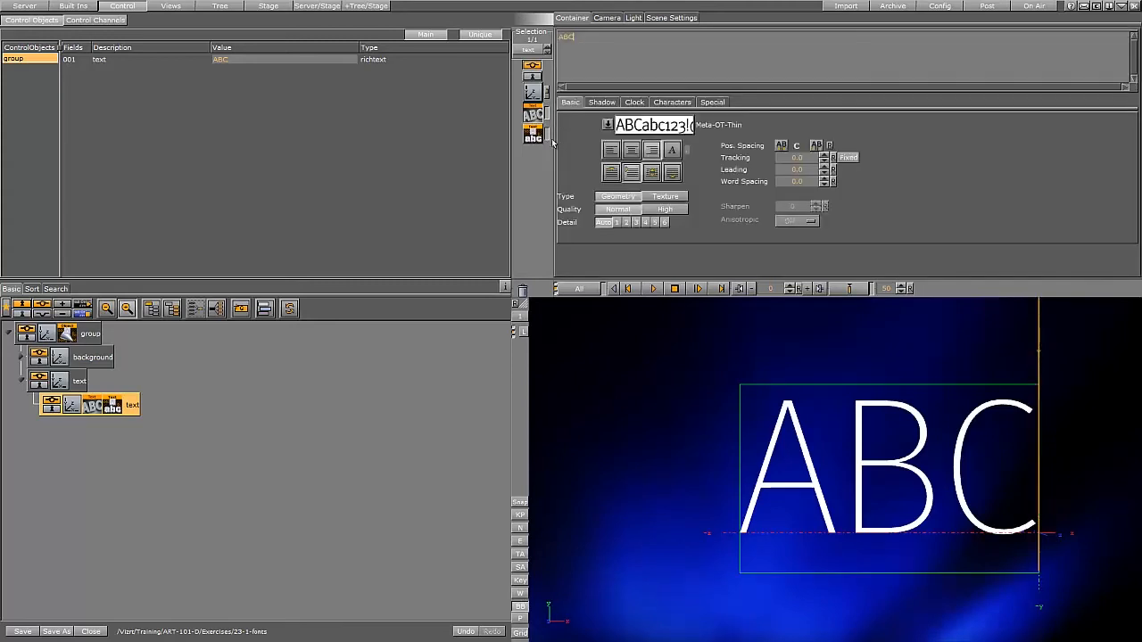
click(661, 203)
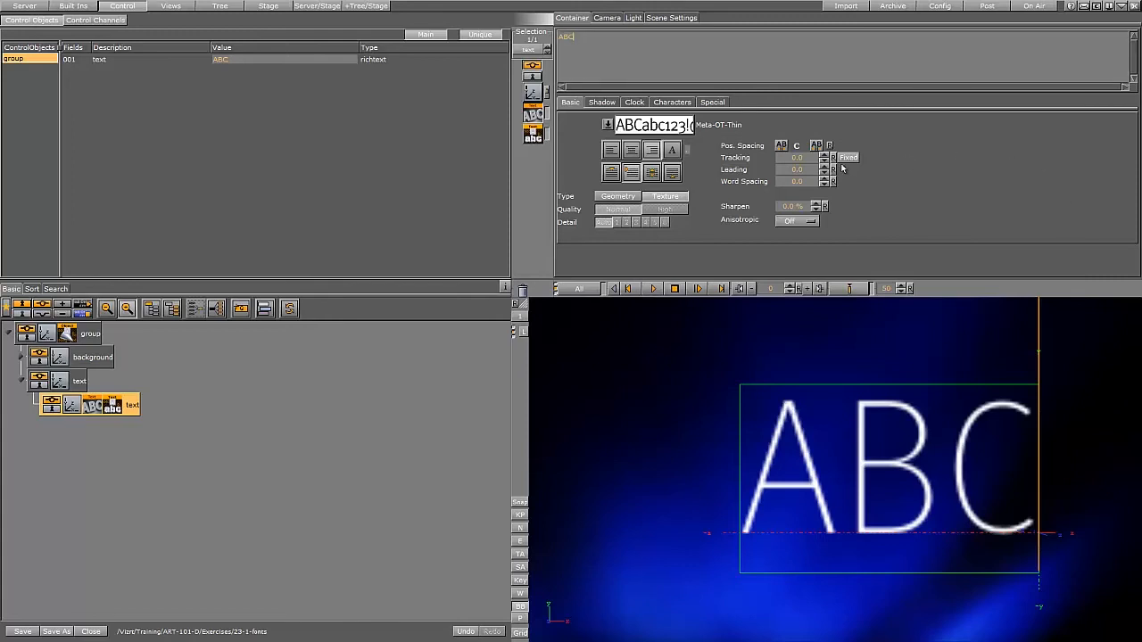
drag(797, 158, 814, 168)
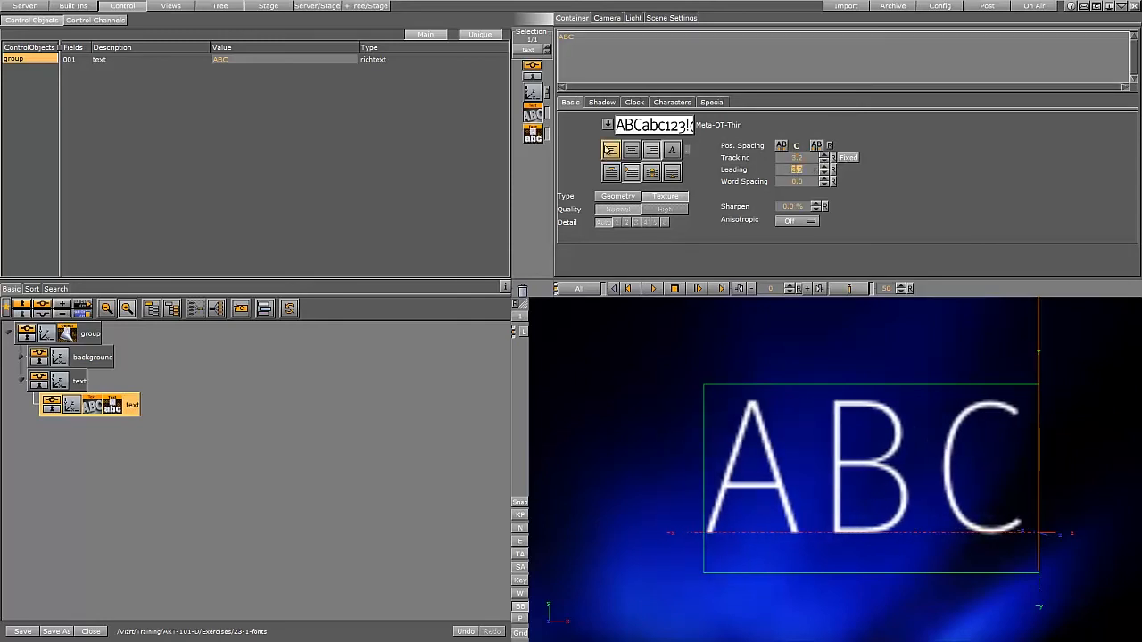
Step: Set the text's orientation to left and move the container to X -27.0
click(610, 150)
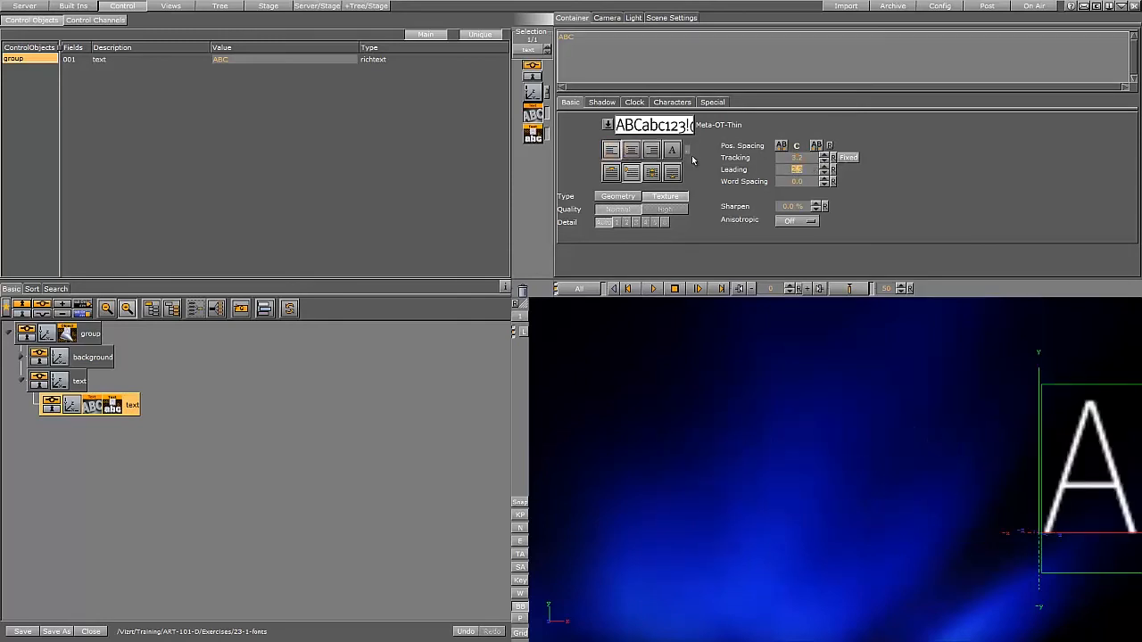
click(534, 94)
drag(611, 74, 503, 113)
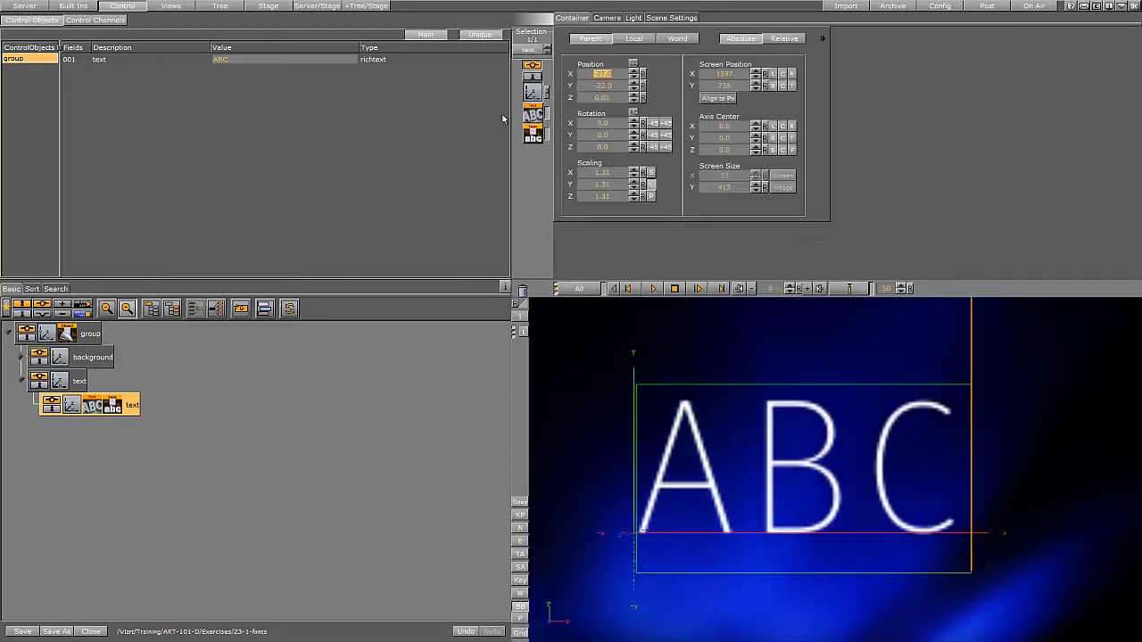
Step: Set the ABC text's tracking to 5.1 and its leading to 3.7
click(534, 115)
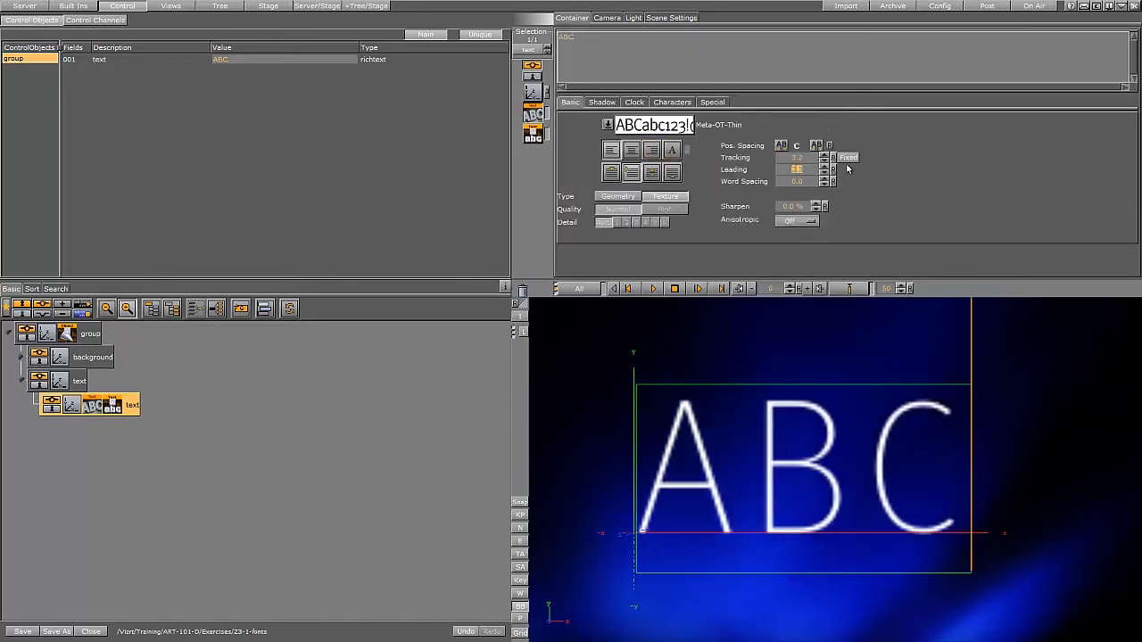
drag(797, 159, 805, 163)
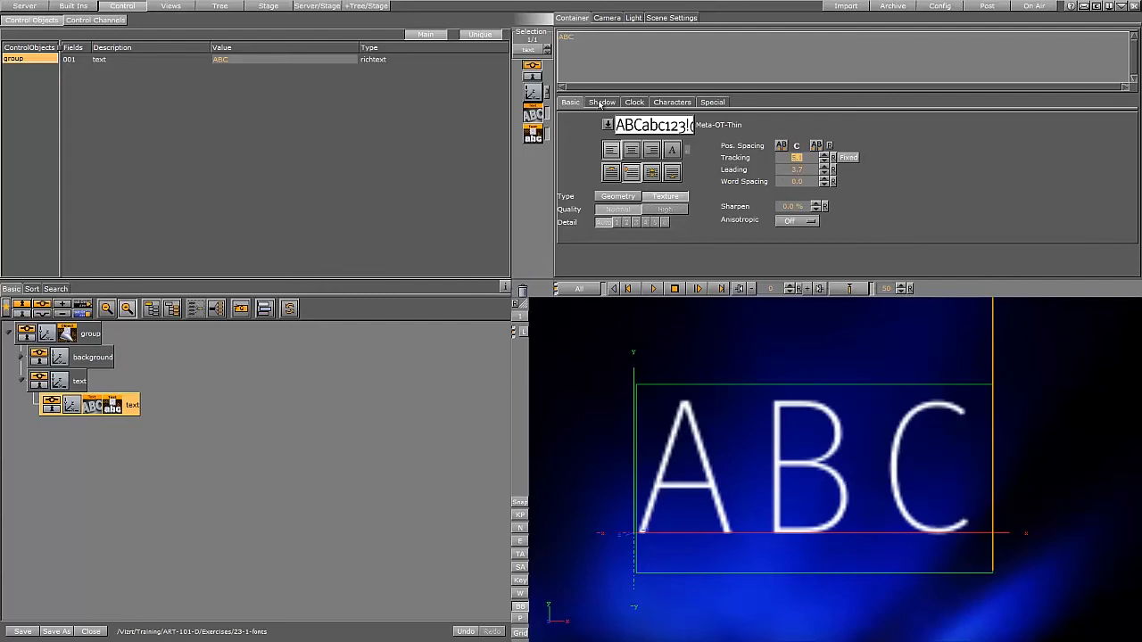
click(601, 103)
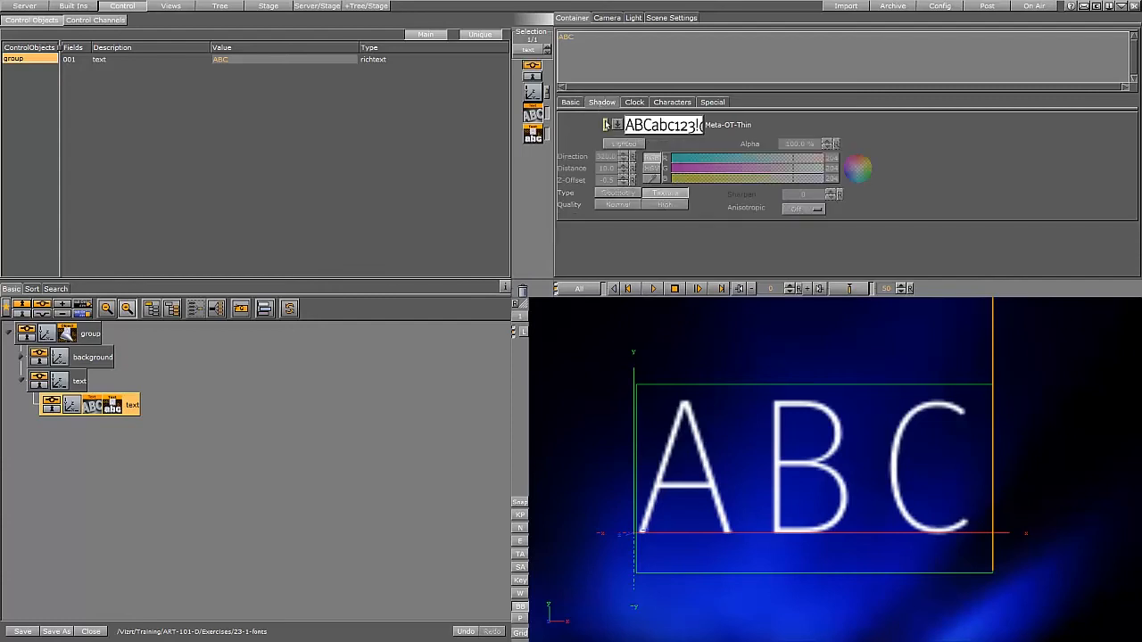
click(571, 102)
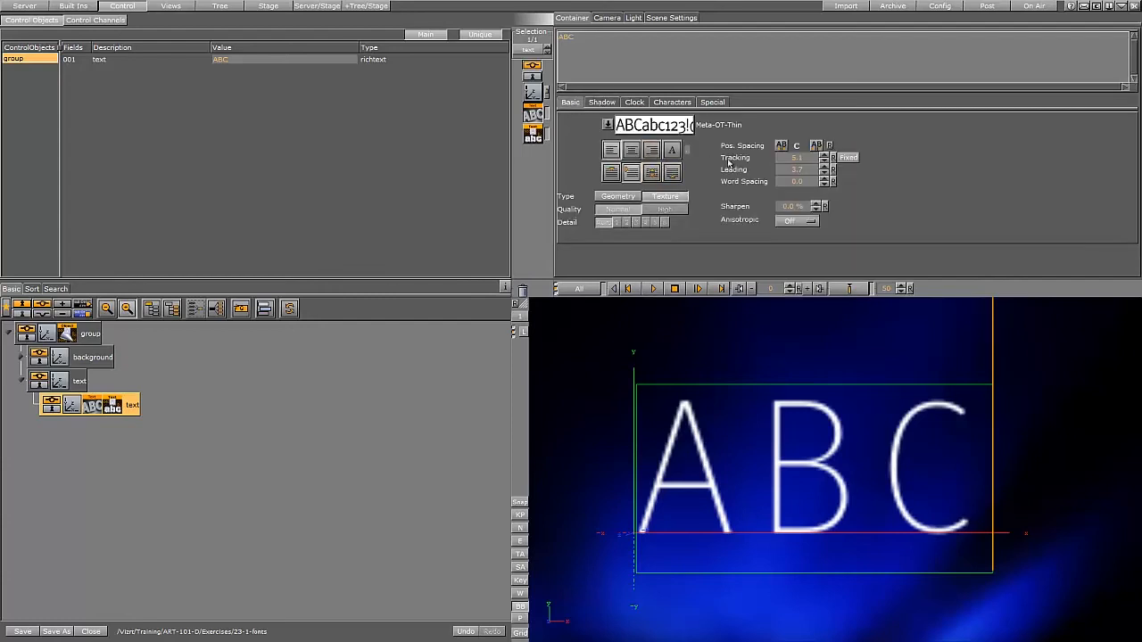
Step: Switch the ABC text's type to Geometry and activate its shadow
click(619, 196)
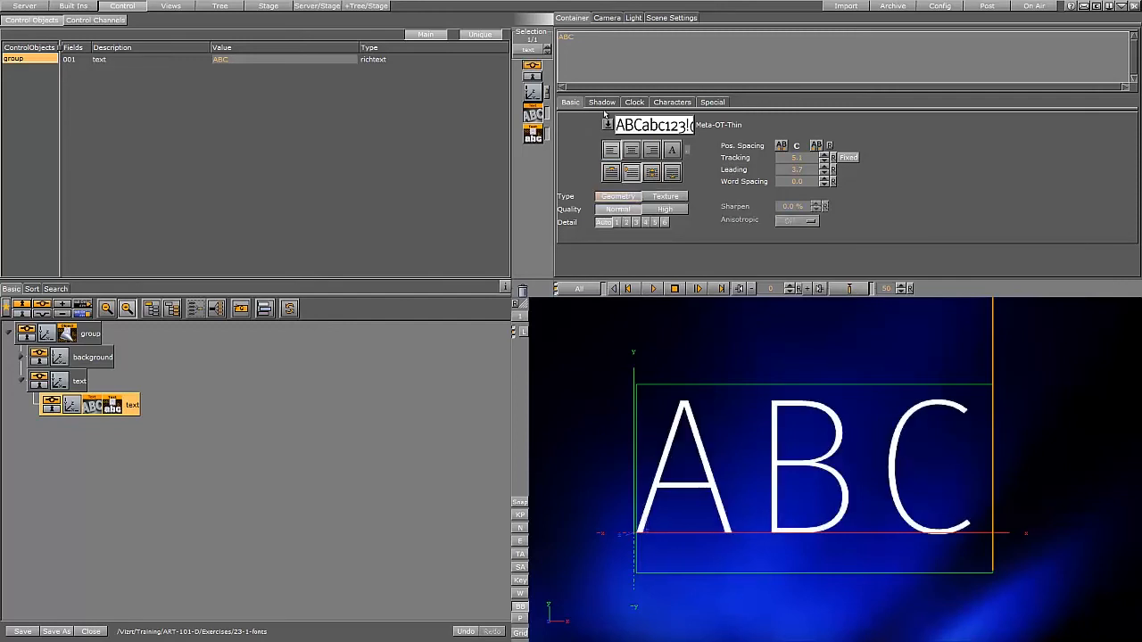
click(602, 103)
click(606, 125)
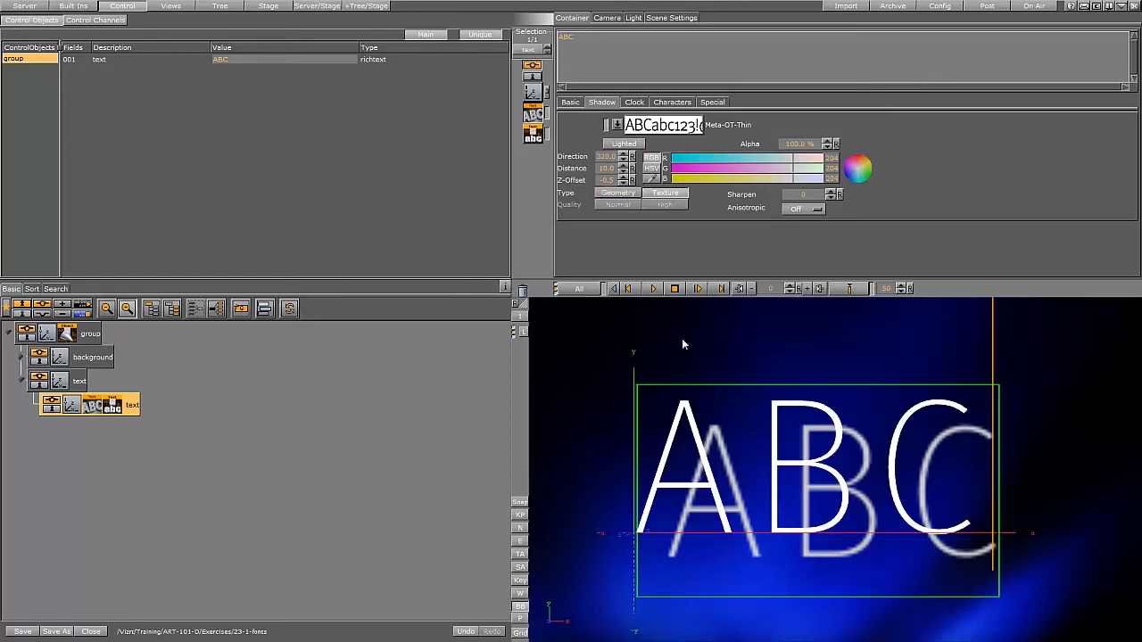
Step: Set the shadow's type to Geometry and make it black with a distance of 1.6
drag(612, 169, 548, 169)
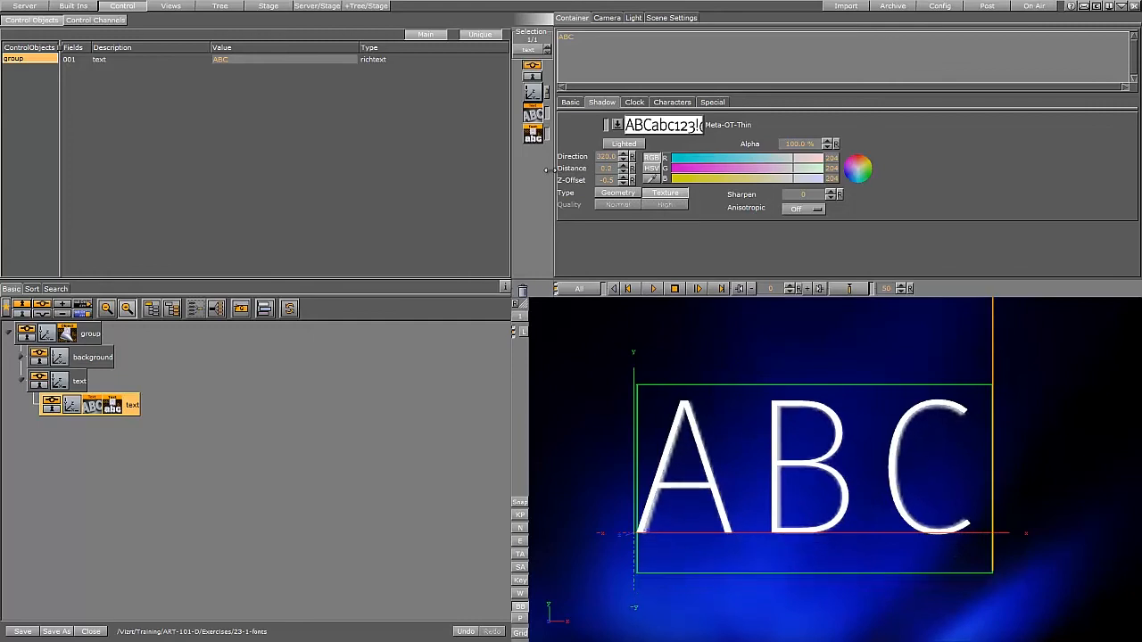
click(639, 195)
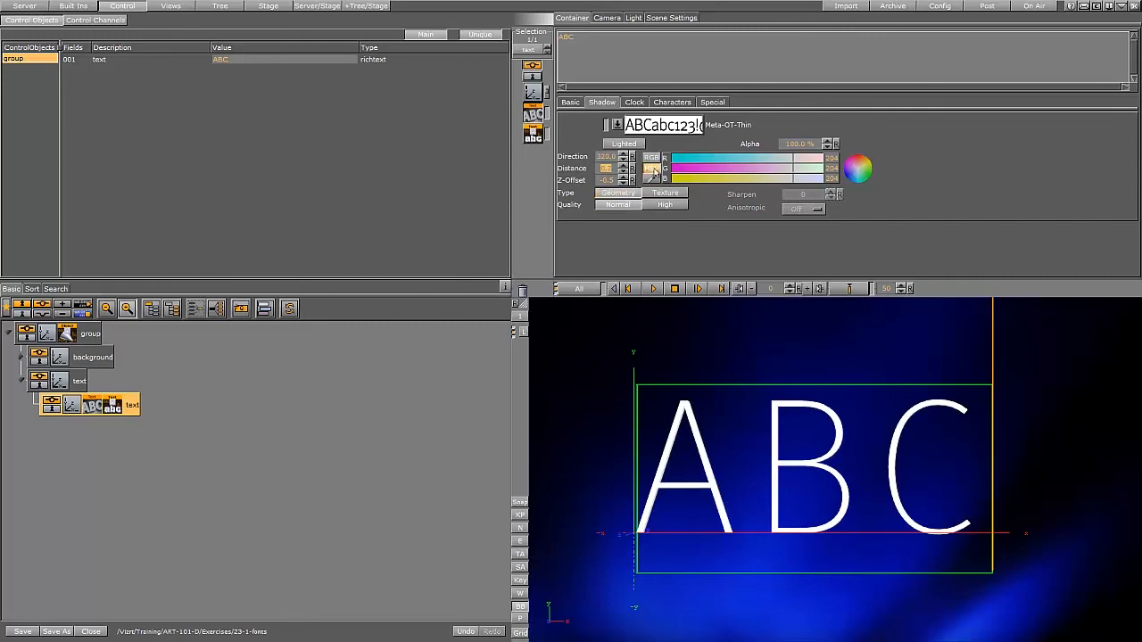
click(654, 169)
drag(783, 179, 673, 181)
drag(603, 170, 609, 176)
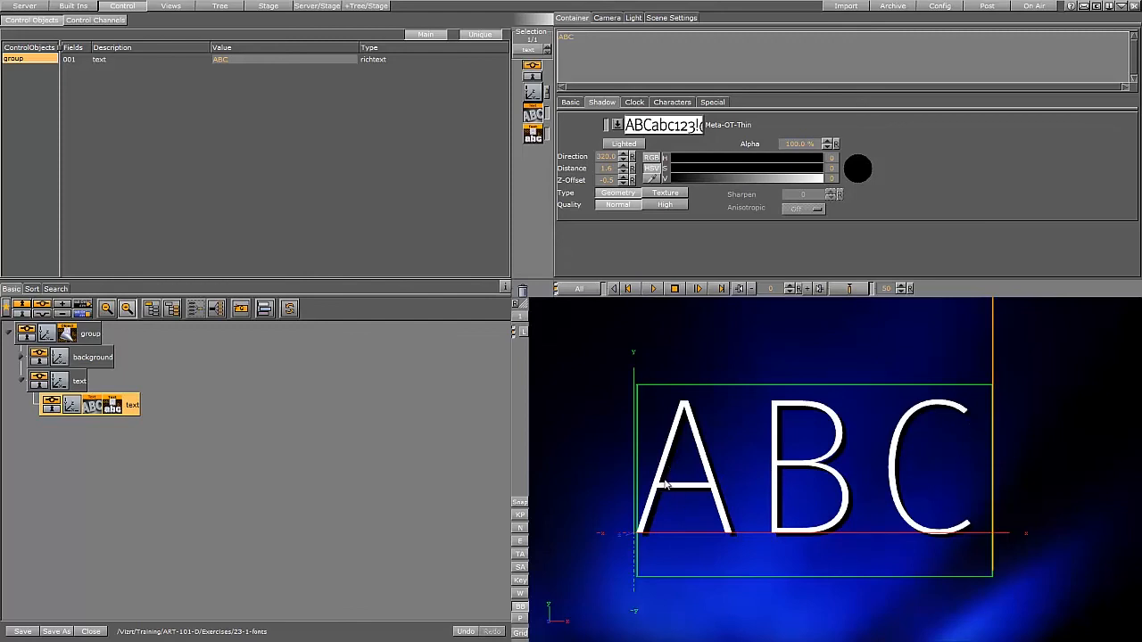
click(602, 36)
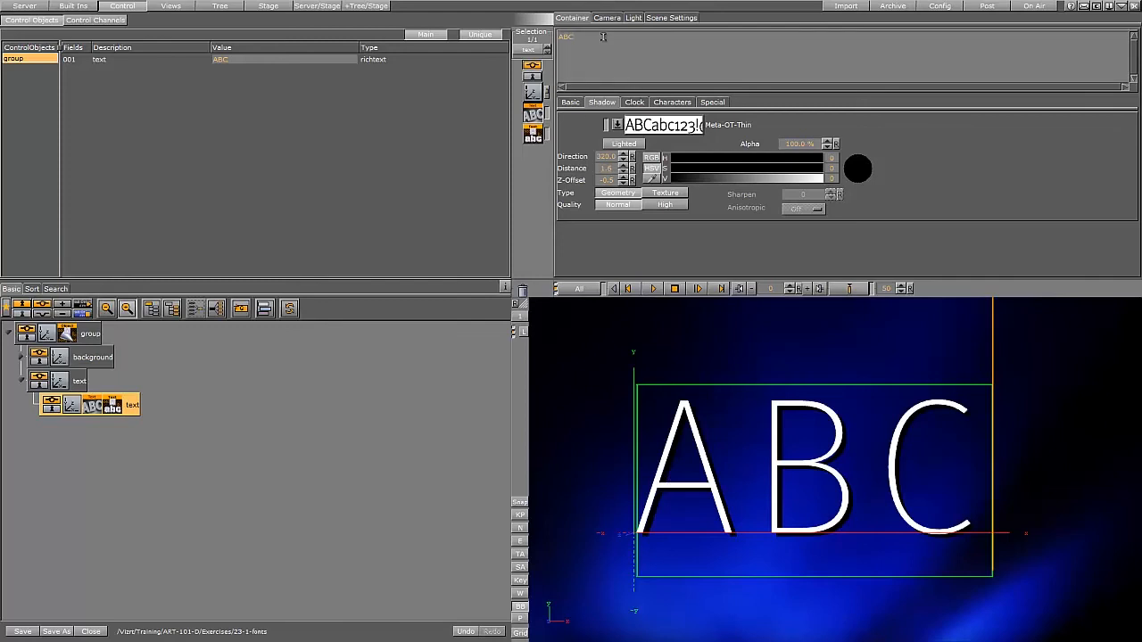
Step: Try a clock in h:mm:ss format on the ABC text and deactivate it again
click(635, 101)
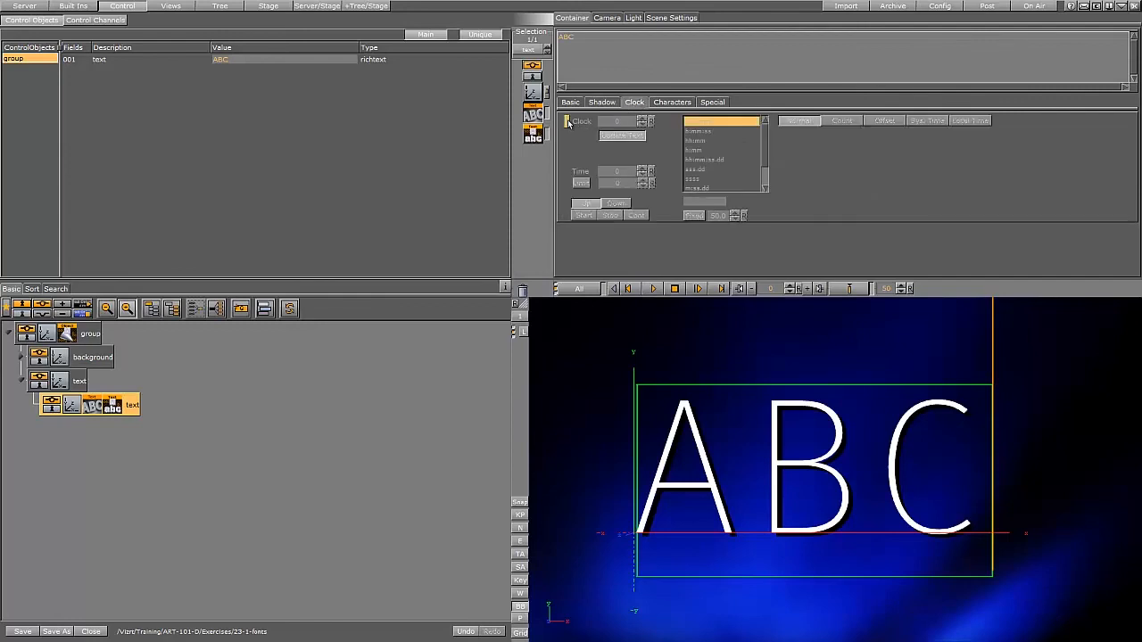
click(567, 121)
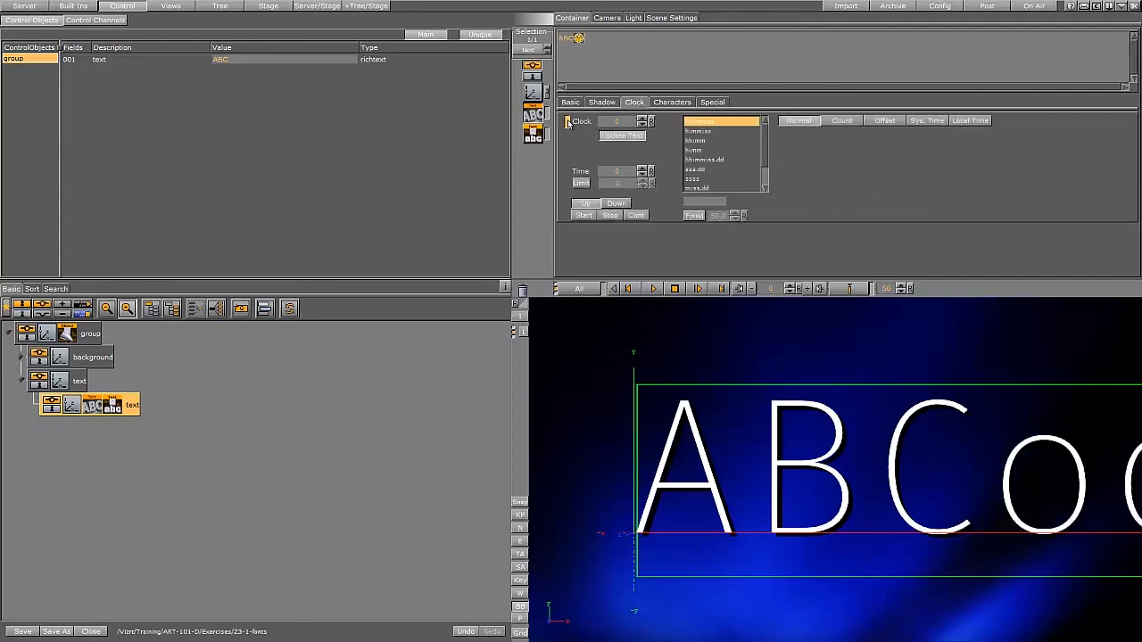
click(697, 131)
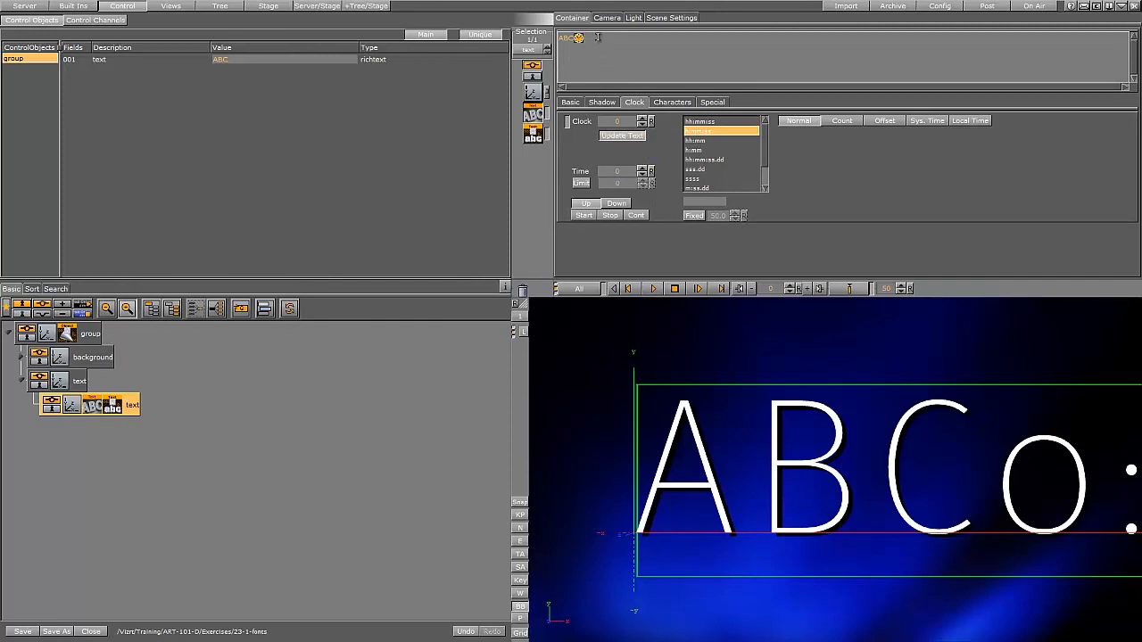
click(570, 121)
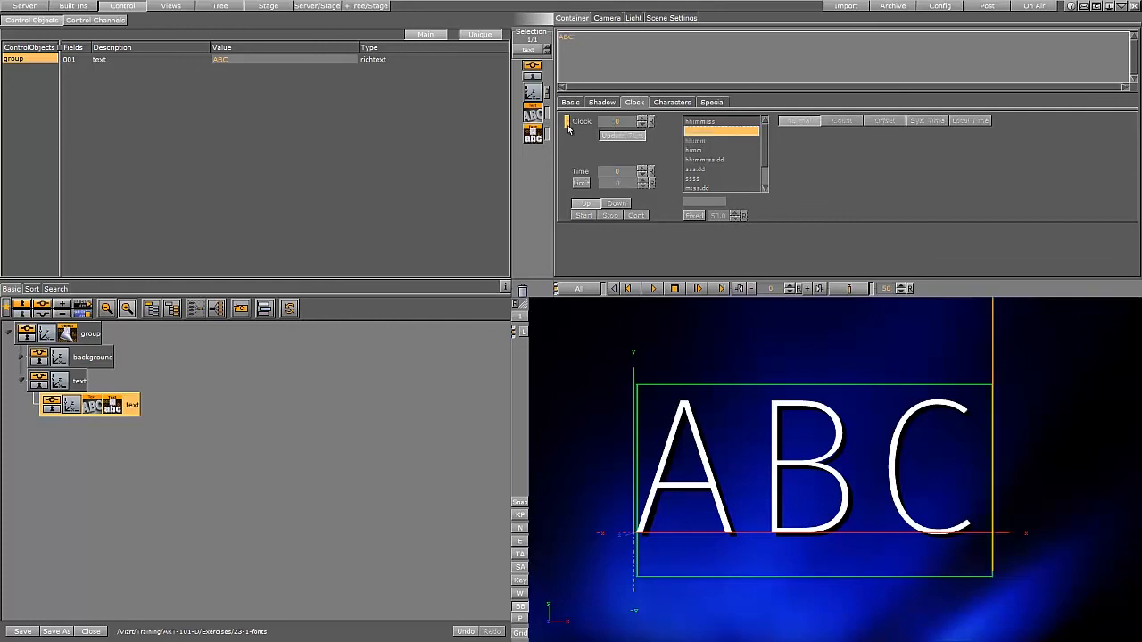
Step: Insert the special characters ¼, ½ and ¾ after ABC from the font's character set
click(673, 103)
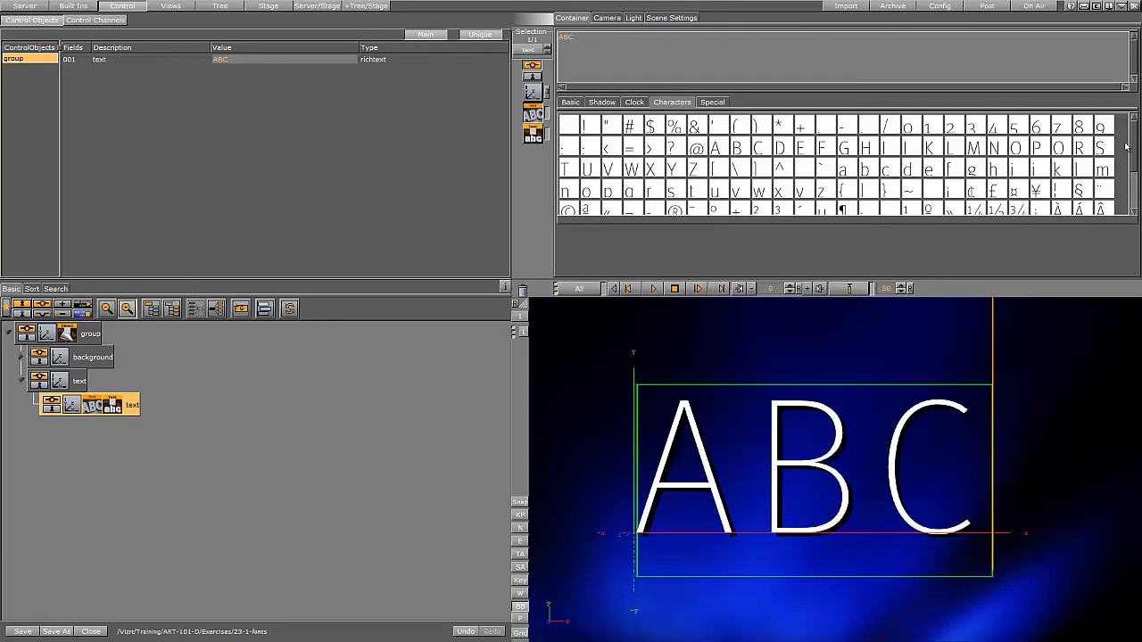
scroll(1135, 145, down, 3)
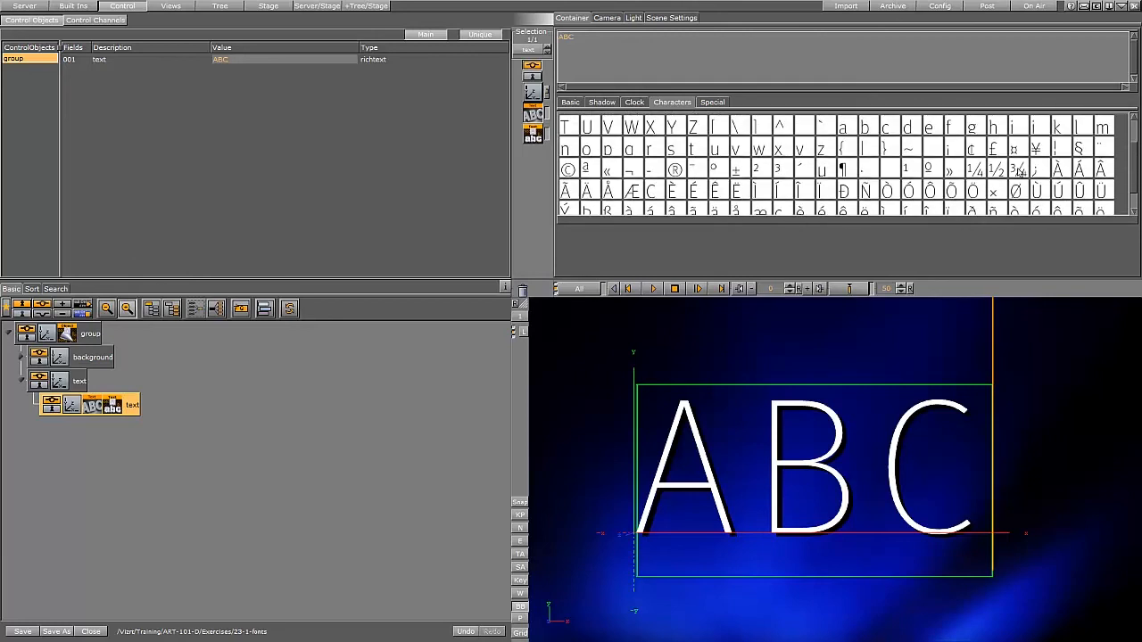
click(975, 169)
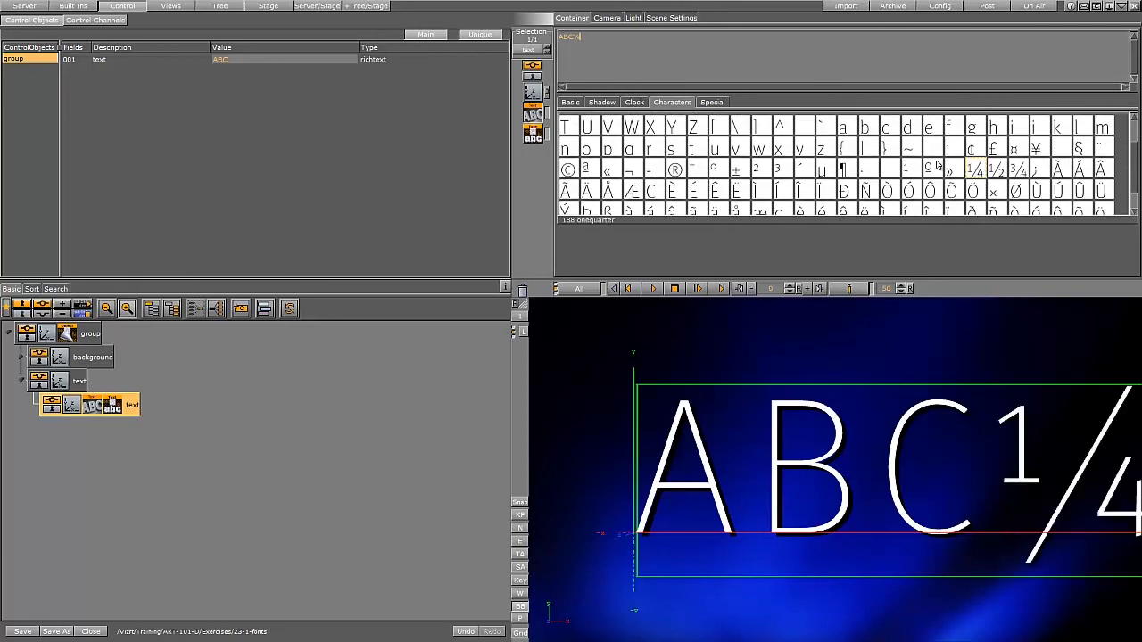
click(999, 170)
click(1017, 170)
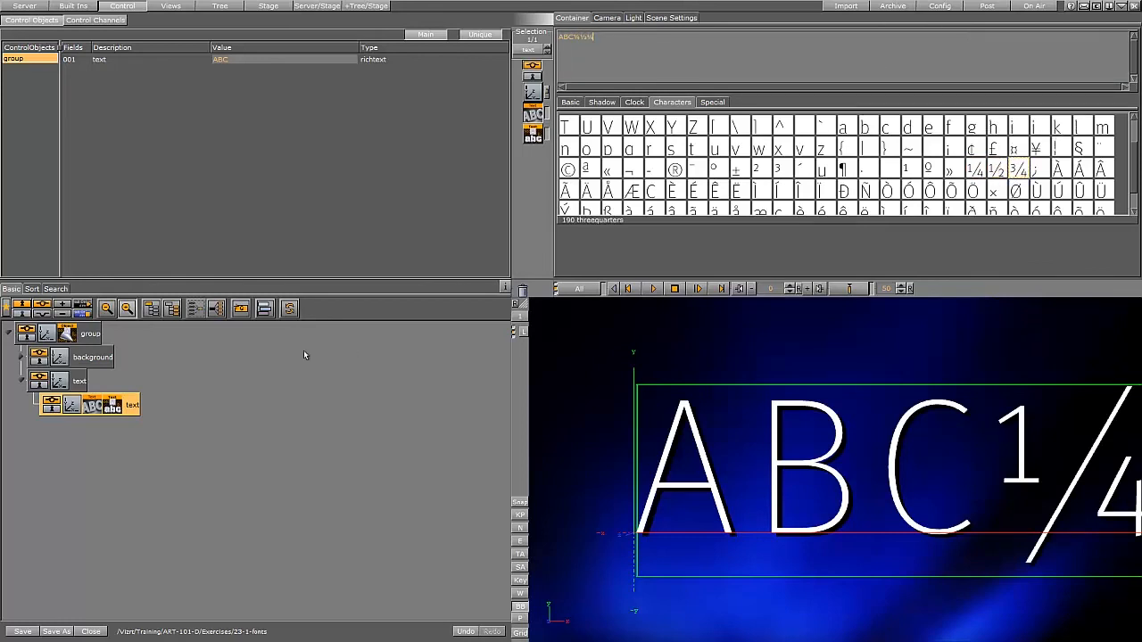
Step: Reset the child text container's scaling to 1.0 and scale its parent text container to 2.19
click(75, 407)
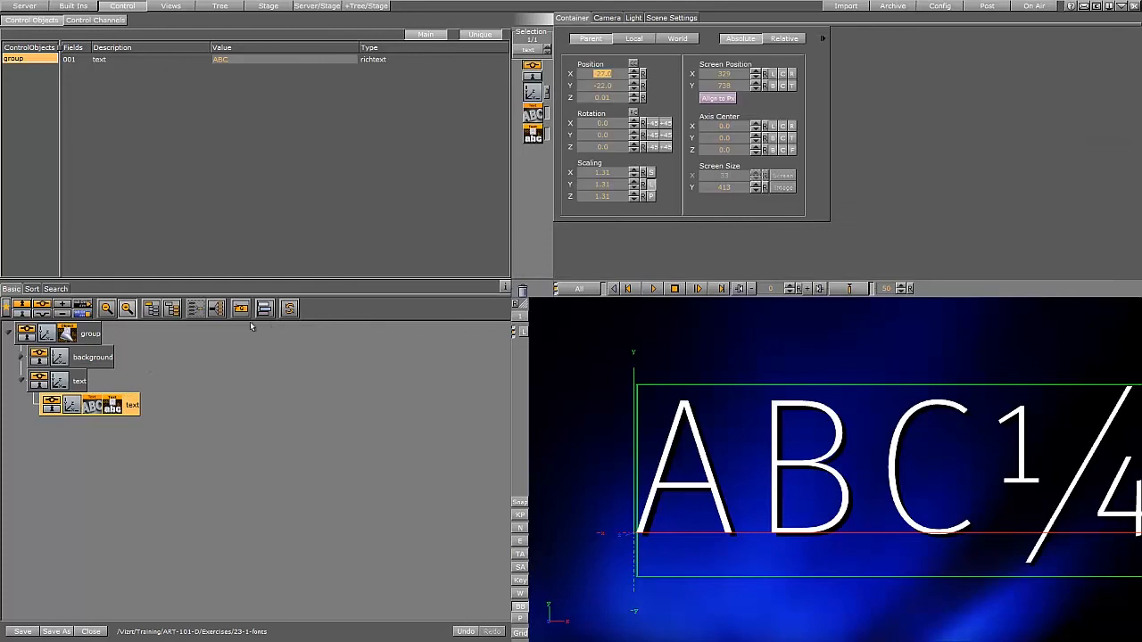
click(643, 185)
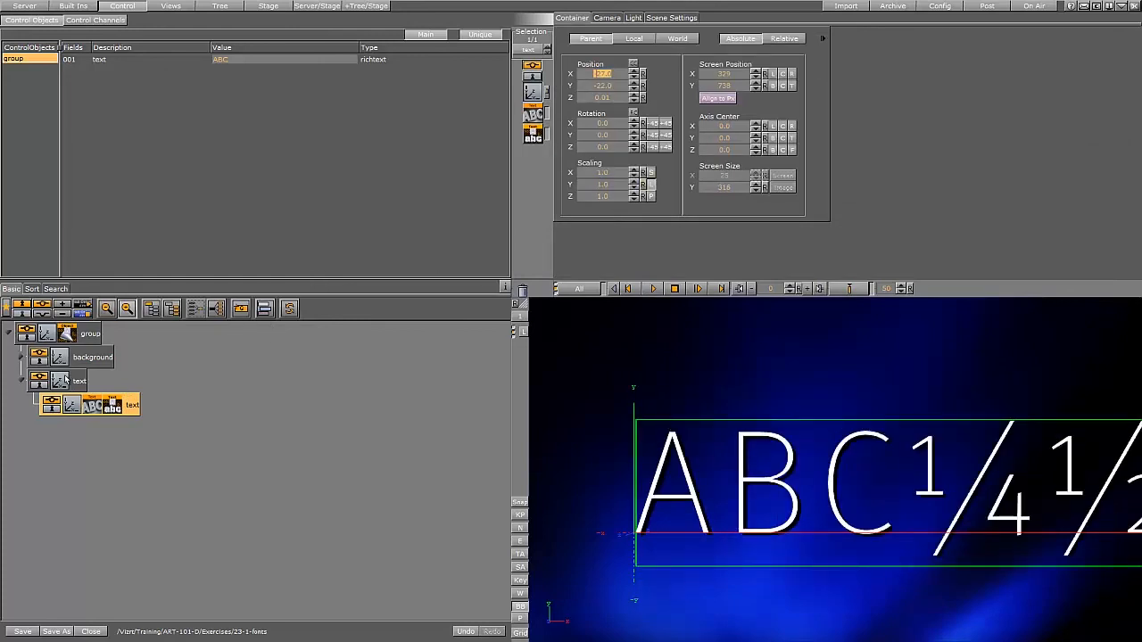
click(65, 380)
drag(538, 197, 532, 196)
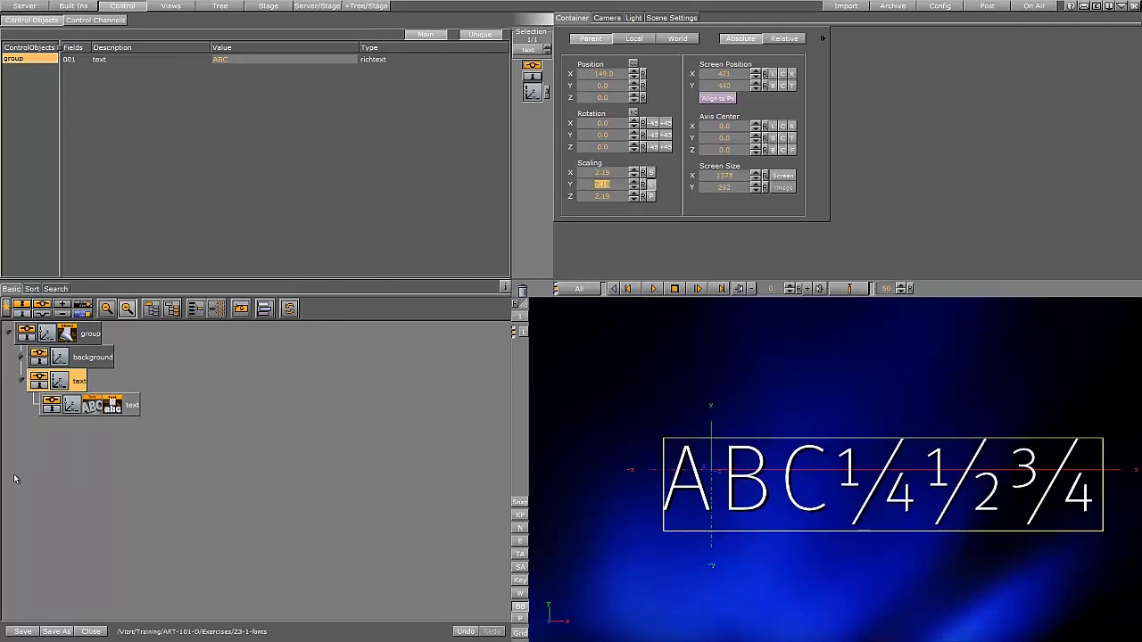
Step: Delete the whole content of the child text and enable its Text Box option
click(96, 406)
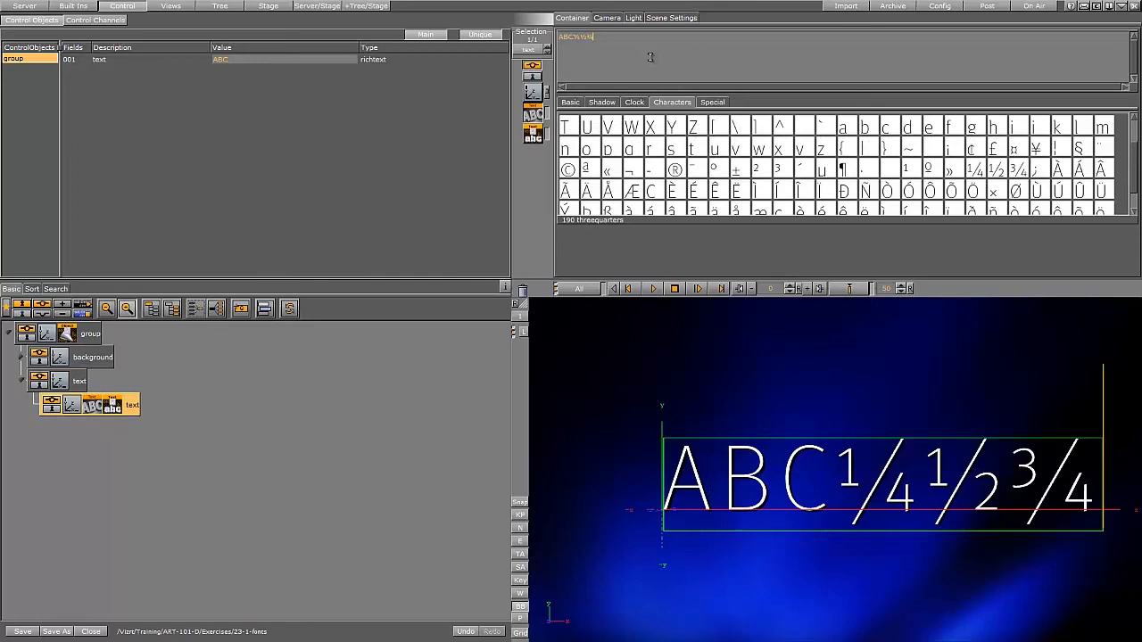
click(715, 103)
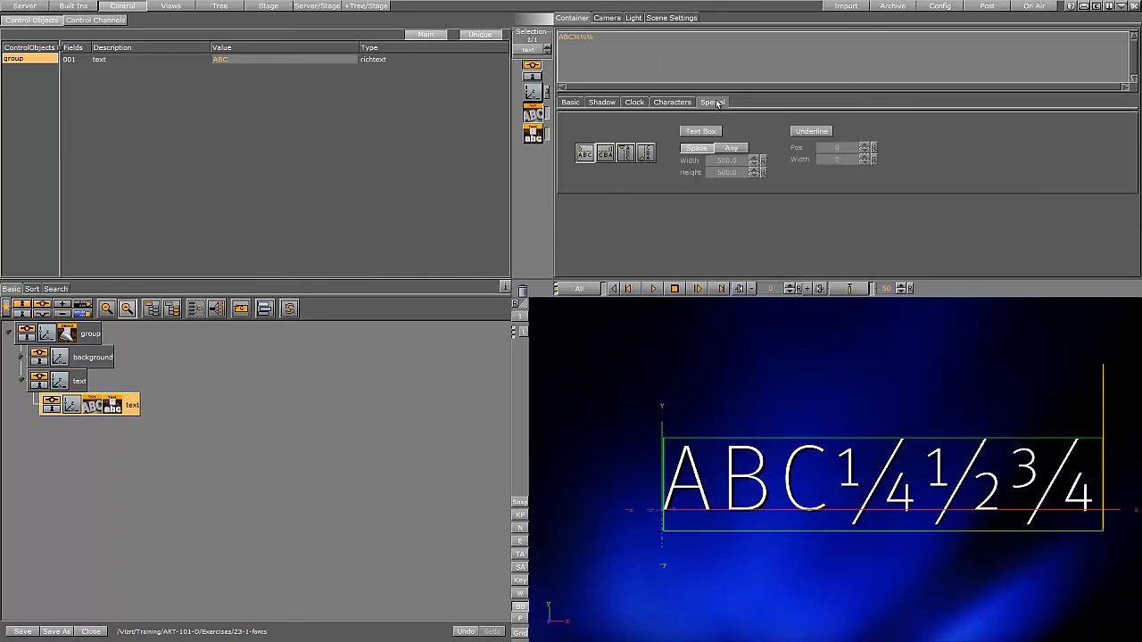
click(636, 41)
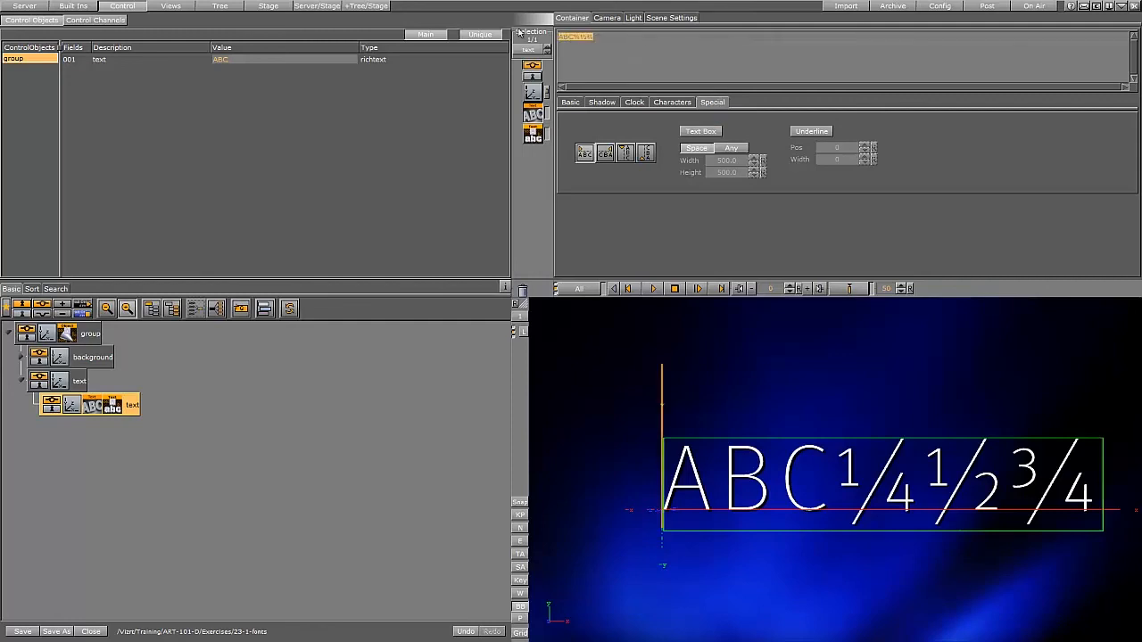
key(ctrl+a)
key(BackSpace)
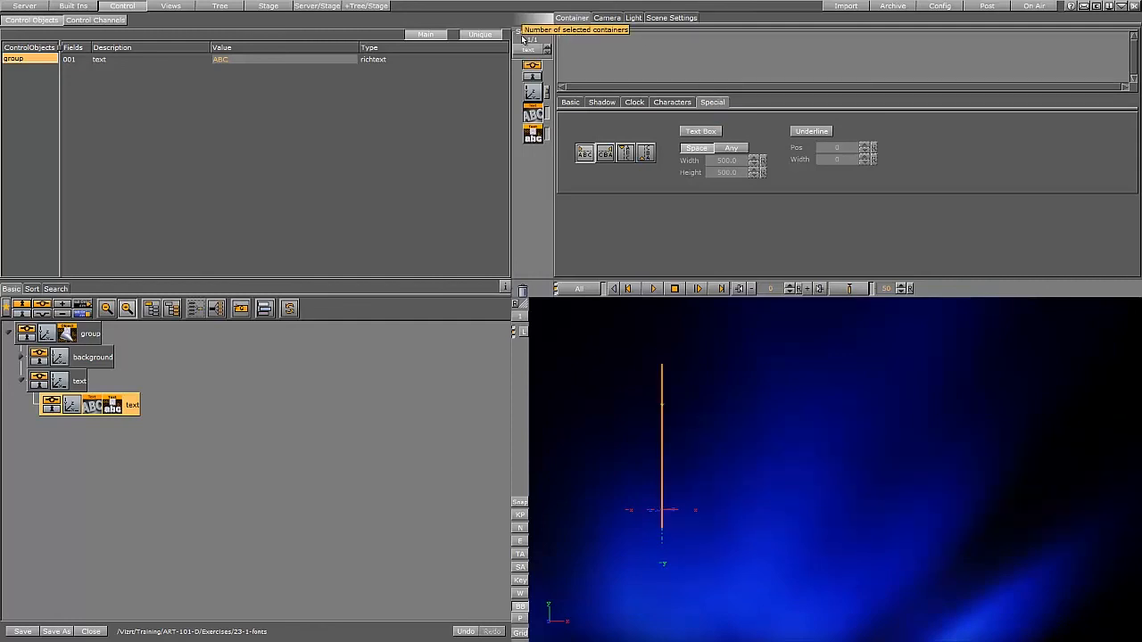
click(701, 131)
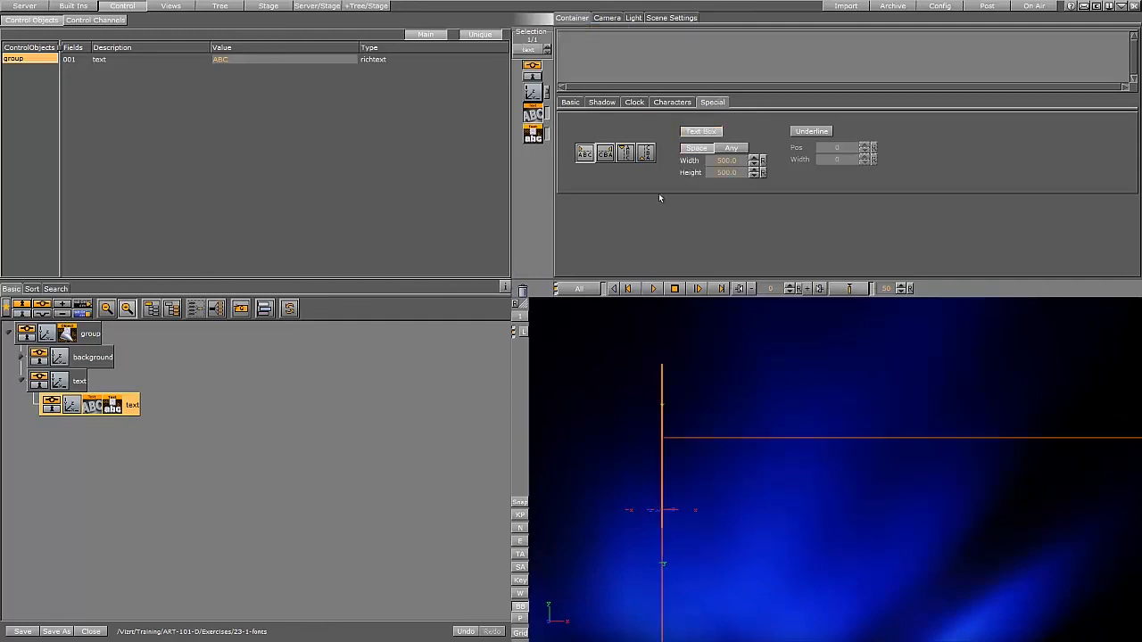
Step: Scale down the child text container and move it up so the whole text box fits in the scene view
click(535, 90)
drag(616, 183, 575, 194)
drag(606, 86, 603, 80)
click(533, 116)
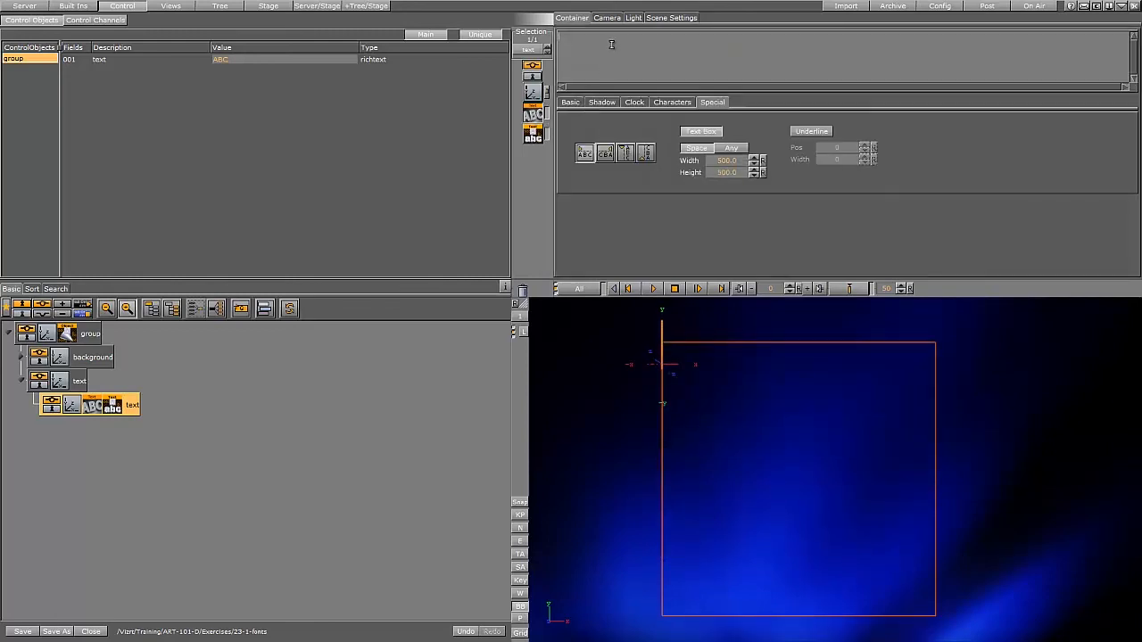
Step: Fill the text box with several lines of filler words starting "gsdfg gsdfg sdf gdsf" and resize it to width 845 and height about 402
text(gsdfg gsdfg sdf gdsf gdfs gdsf gds fg sdf gsd fg sdf gds fg sdf gsd fg sdf gsd fg sdf gsd fg sdf gsdf)
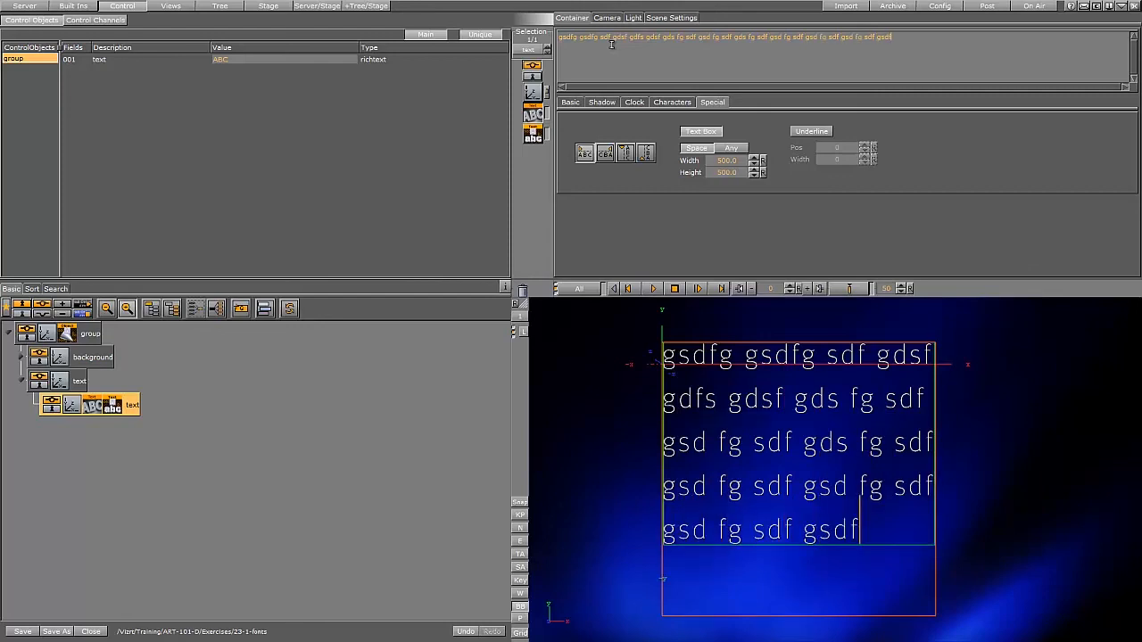
drag(755, 162, 799, 168)
drag(725, 161, 622, 173)
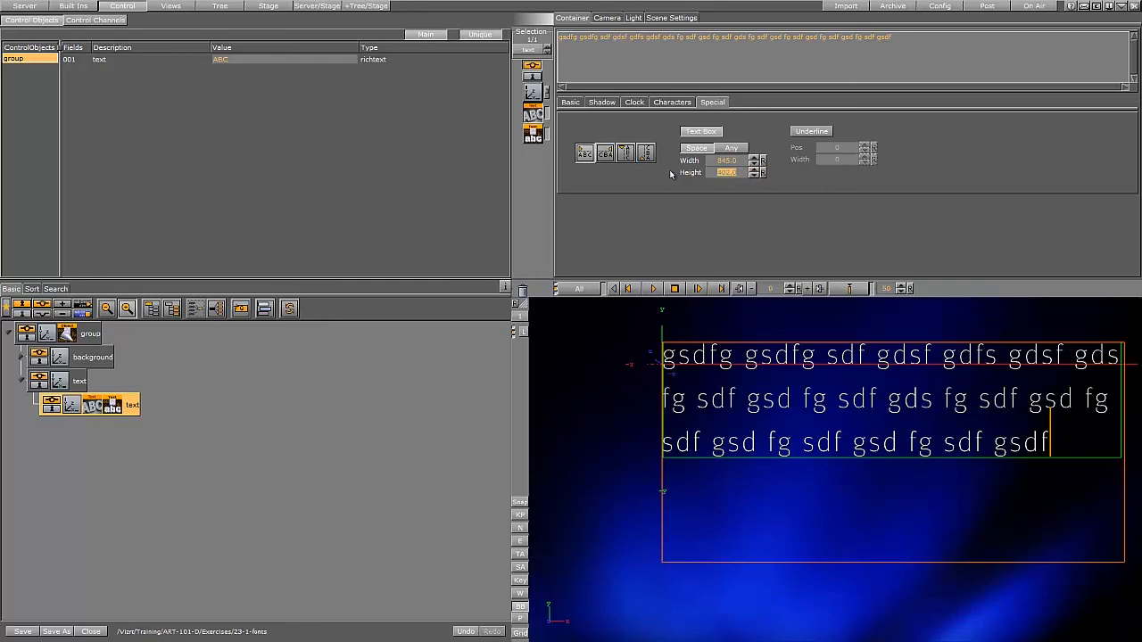
Step: Compare the center, first-line and bottom vertical orientations of the text box and set it to top
click(570, 103)
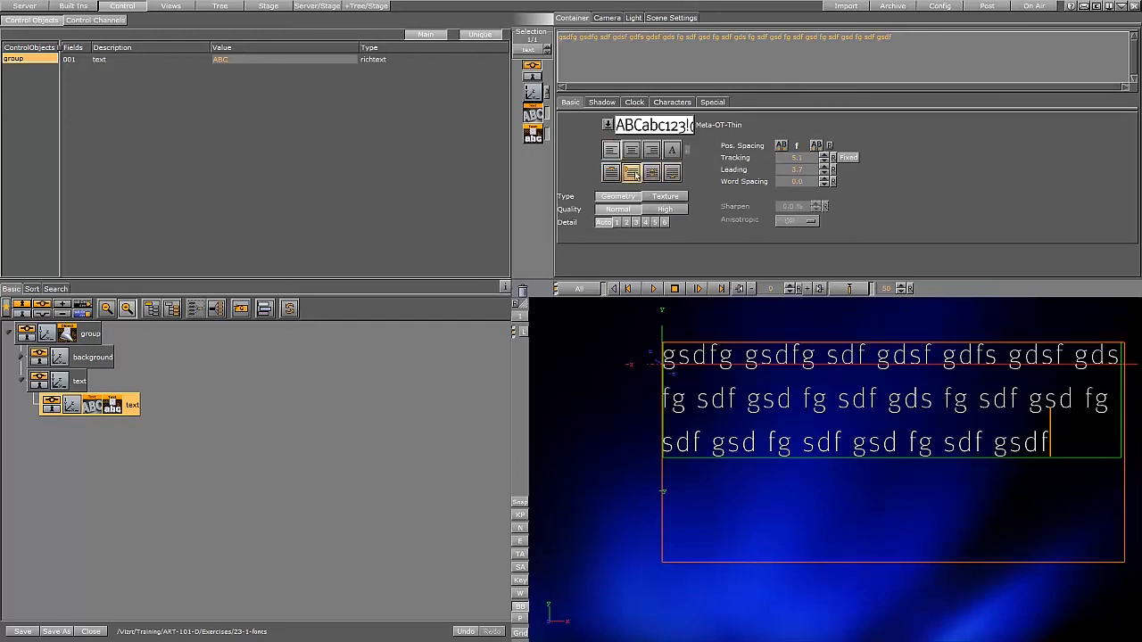
click(652, 173)
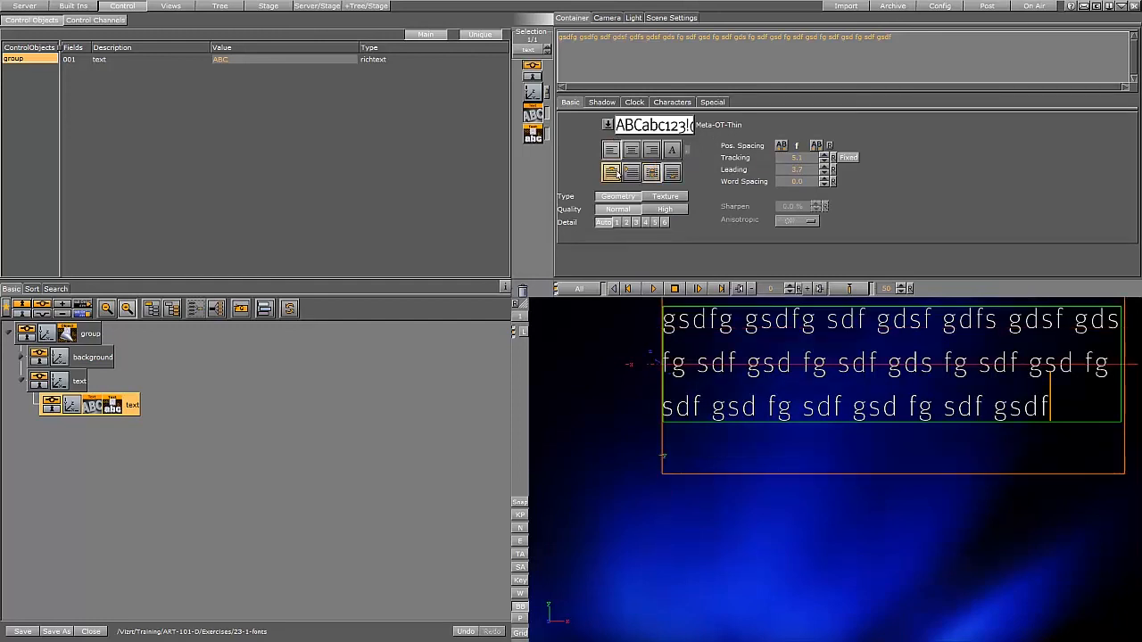
click(632, 173)
click(673, 173)
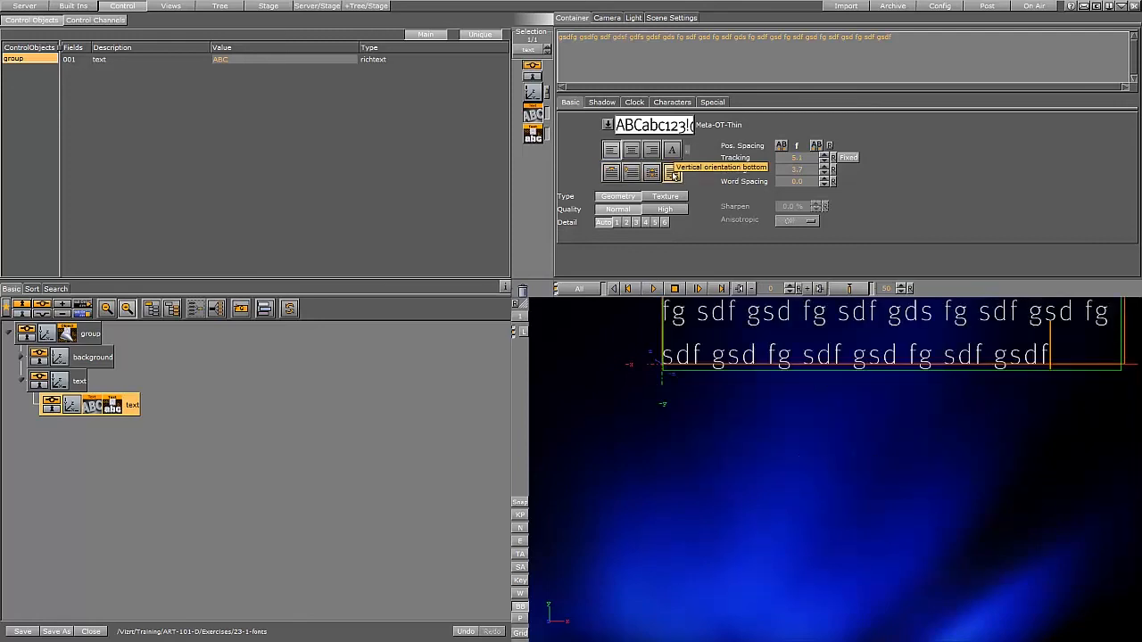
click(612, 174)
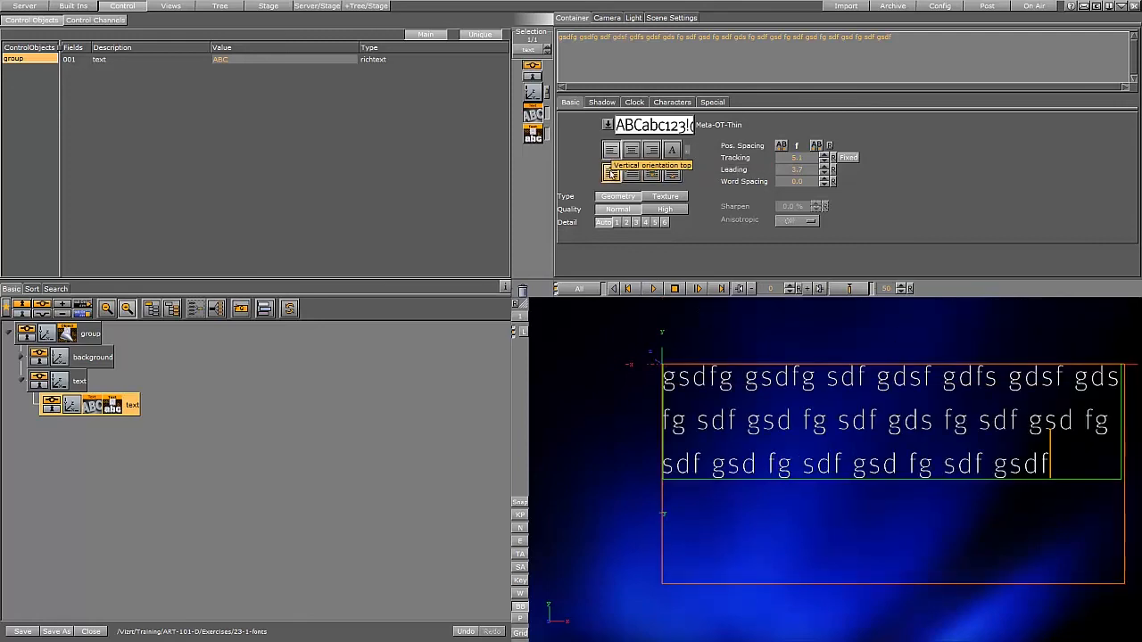